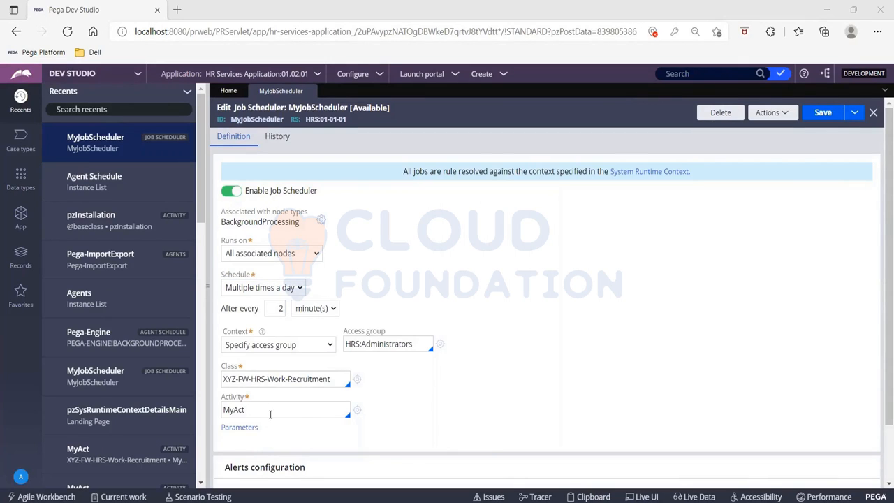
Step: Add RealTime and RTDG to the job scheduler's associated node types, keeping BackgroundProcessing selected
scroll(270, 414, "down", 1)
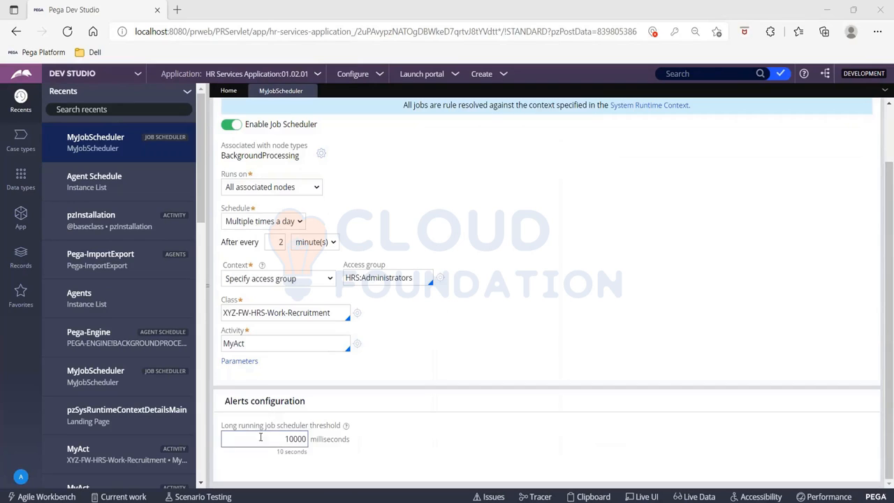
scroll(265, 384, "up", 1)
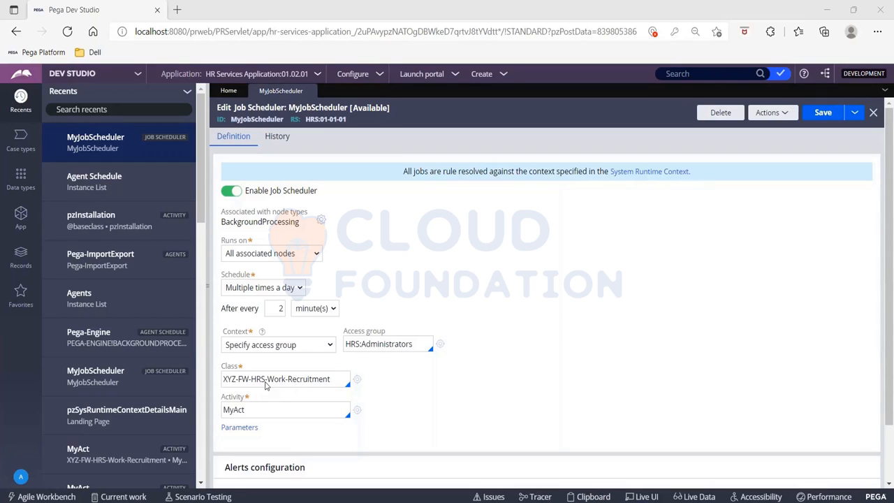
left_click(321, 220)
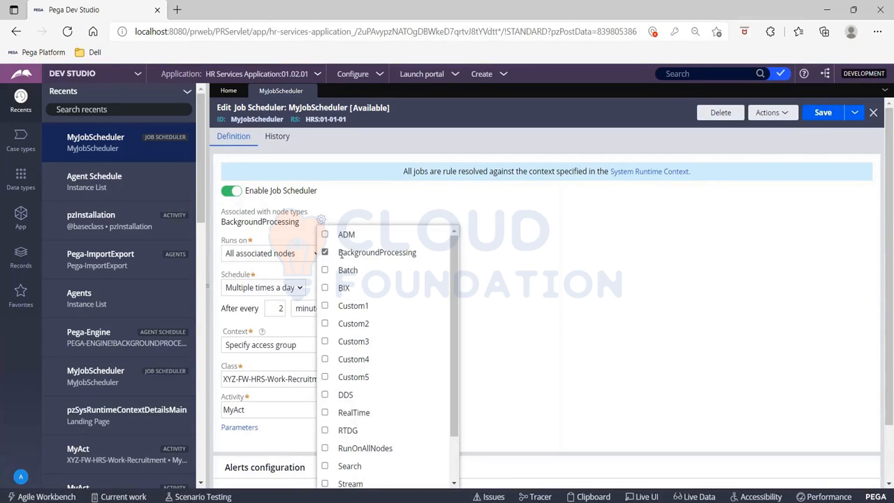
double_click(395, 252)
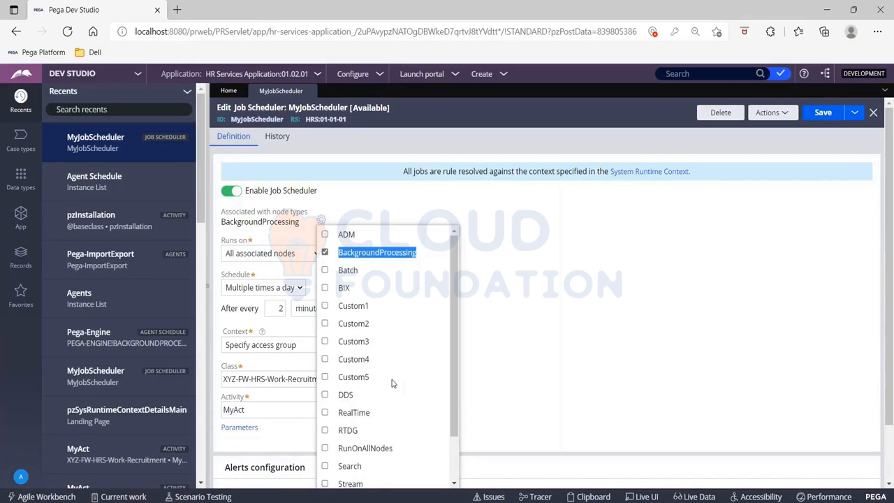
scroll(392, 383, "down", 2)
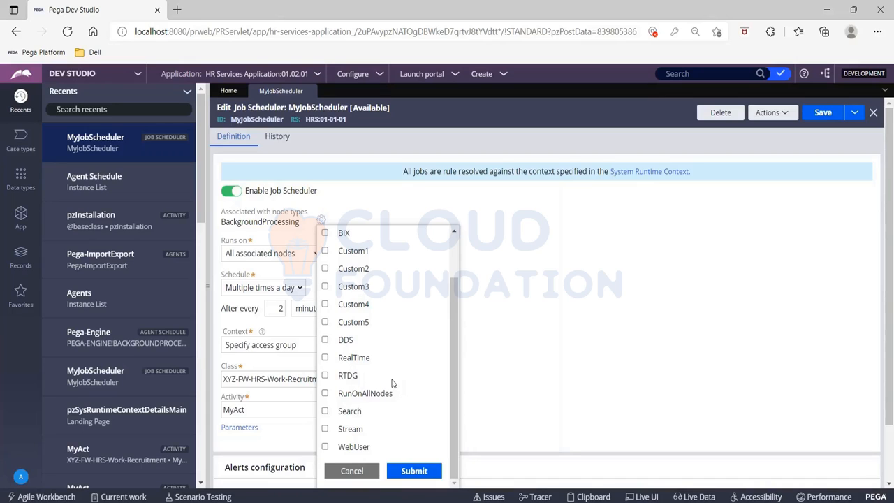
left_click(325, 357)
left_click(325, 375)
left_click(403, 473)
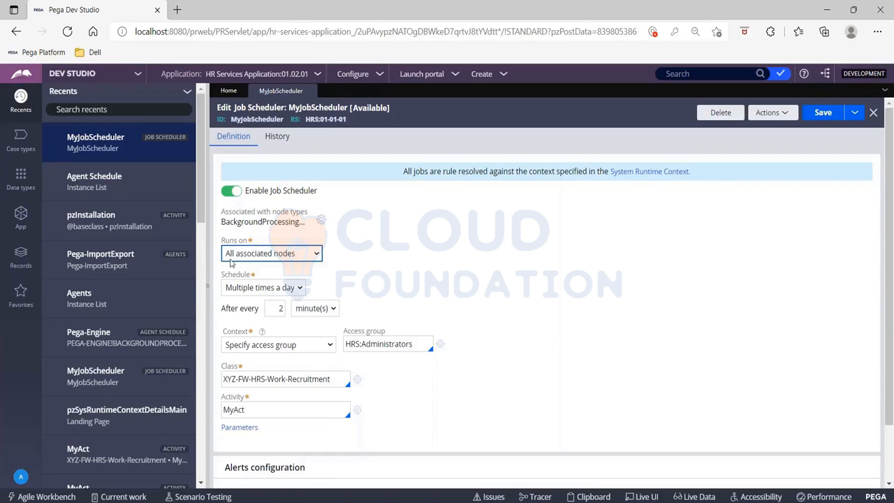
Step: Switch where the job scheduler runs to Any one associated node, and set it back to All associated nodes
left_click(269, 258)
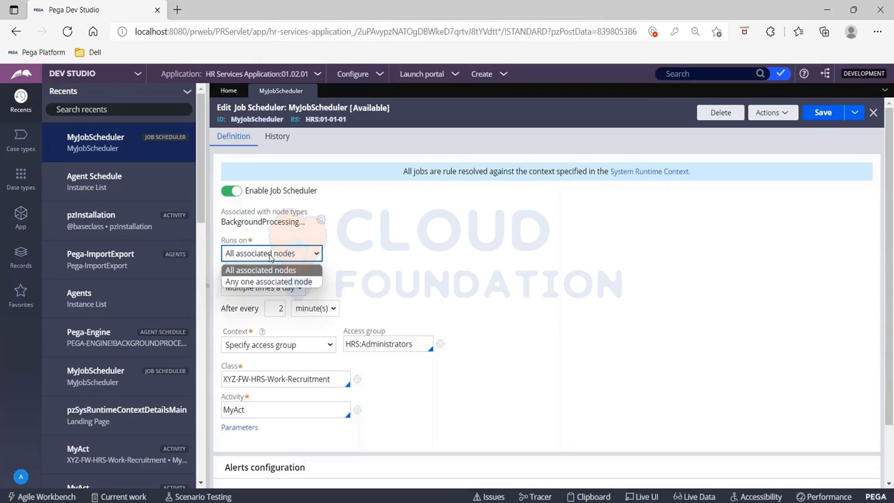
left_click(263, 283)
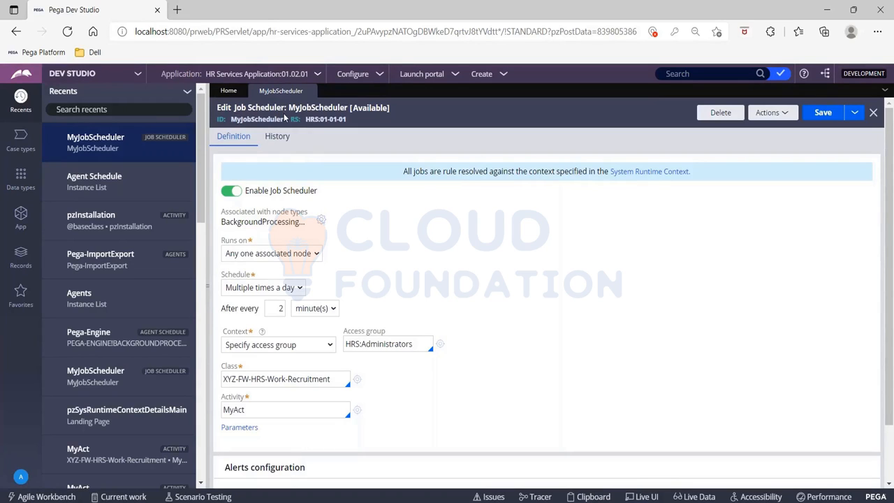
left_click(275, 253)
left_click(276, 271)
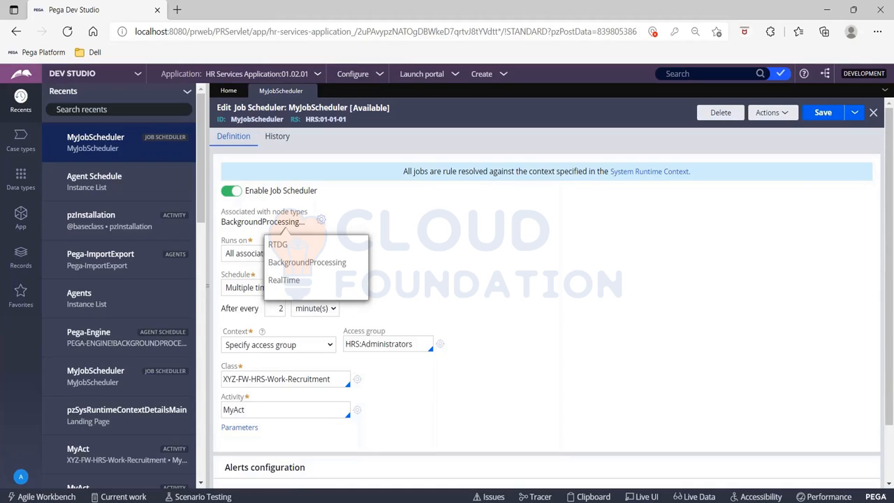
Step: List the Queue Processor records and start creating a new queue processor
left_click_drag(207, 240, 3, 241)
left_click(2, 241)
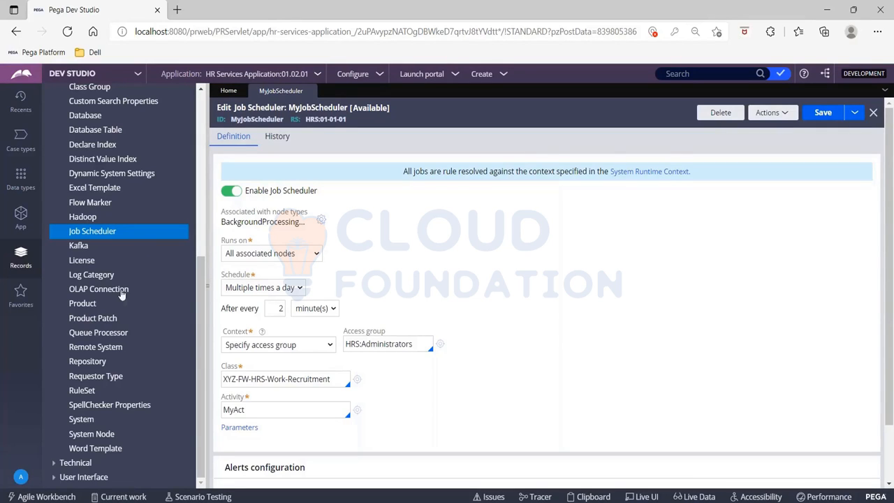
left_click(94, 335)
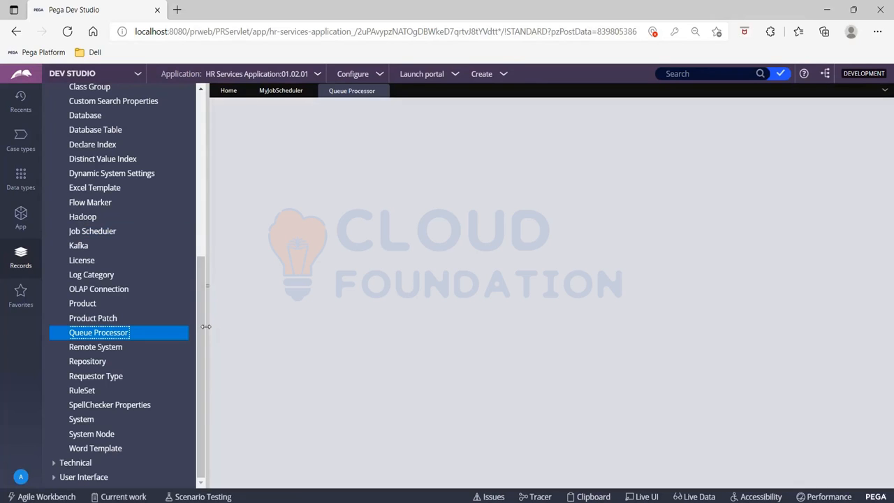
left_click(206, 326)
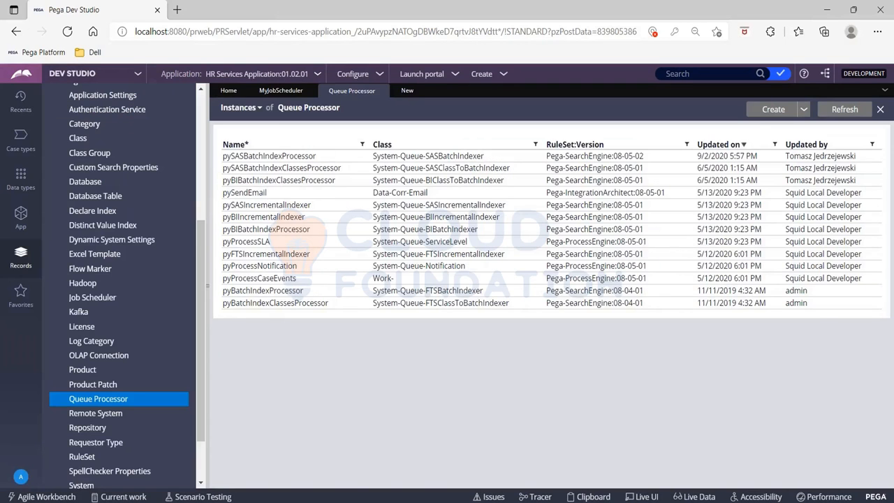
double_click(773, 110)
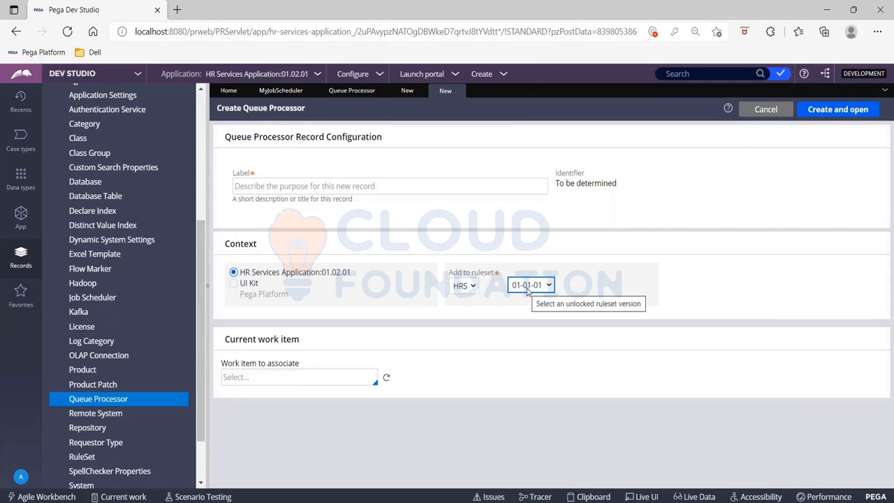
Step: Label the new queue processor MyQueueProcessor, keep ruleset HRS 01-01-01, and create and open the record
left_click(300, 186)
type("MY")
key("BackSpace")
type("Yq")
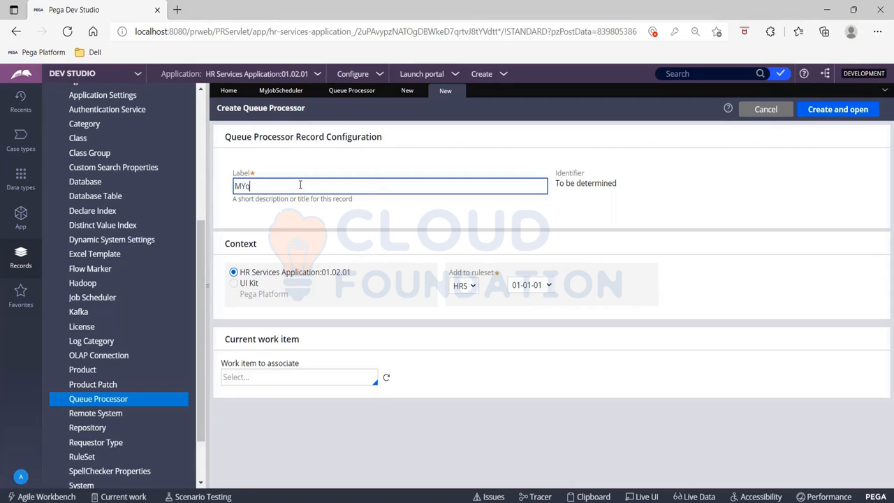
key("BackSpace")
type("yQueueProcessor")
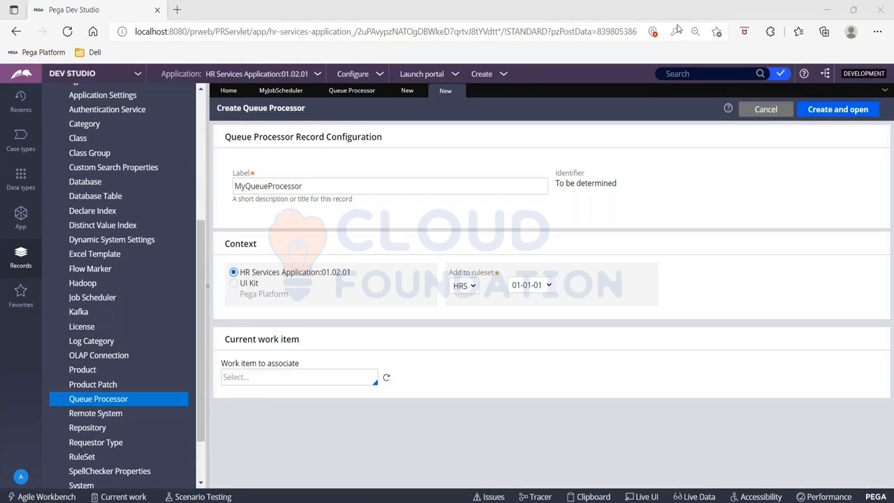
left_click(842, 112)
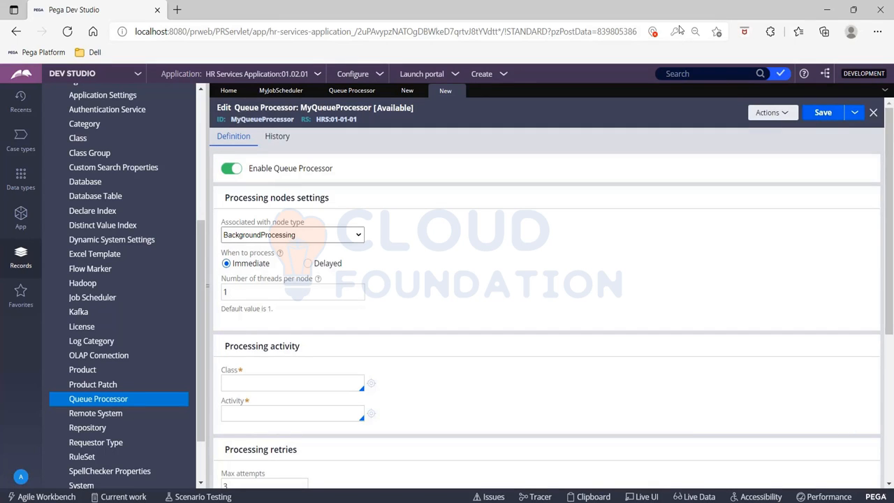
Step: Try Custom3 as the queue processor's associated node type, and set it back to BackgroundProcessing
left_click(205, 204)
left_click(206, 204)
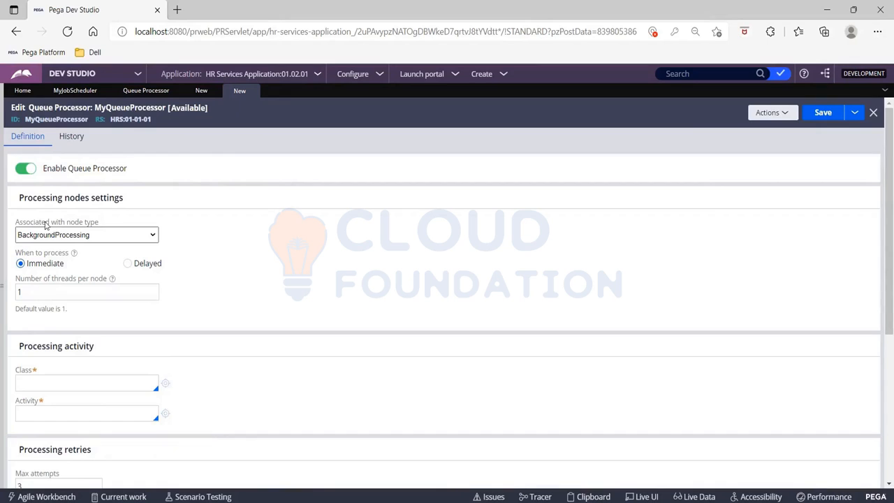
left_click(153, 236)
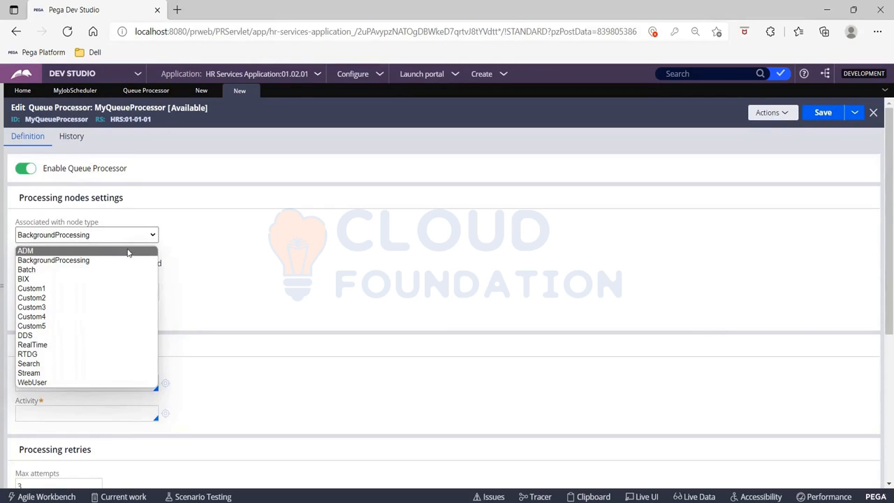
left_click(120, 263)
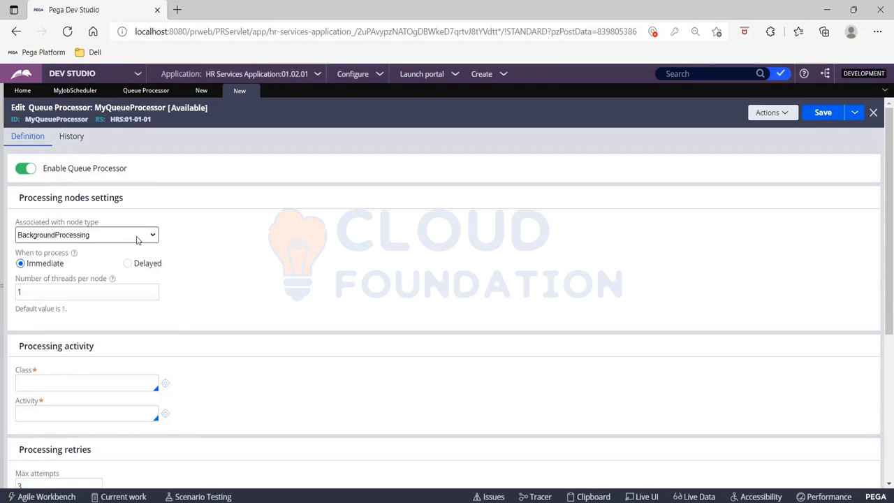
left_click(118, 238)
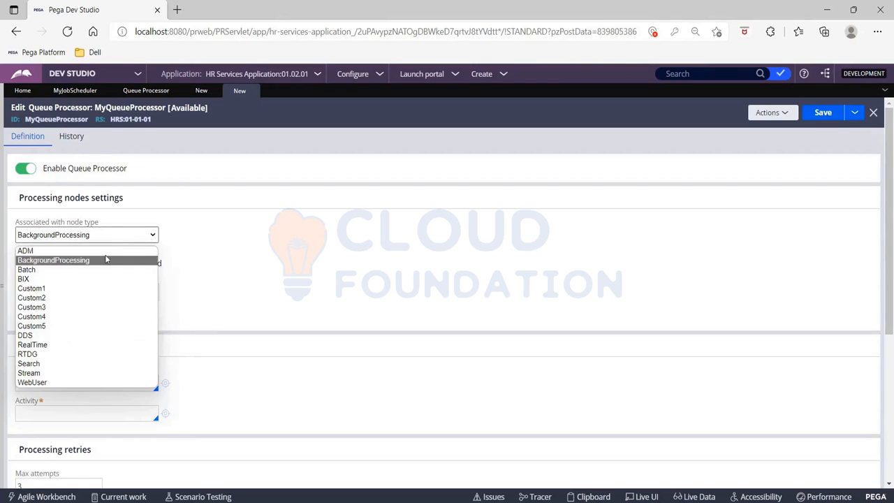
left_click(90, 315)
left_click(105, 237)
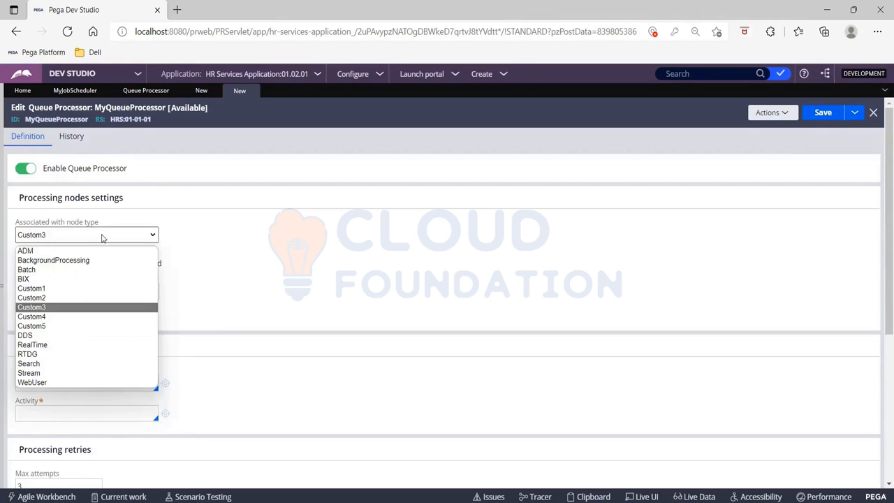
left_click(91, 260)
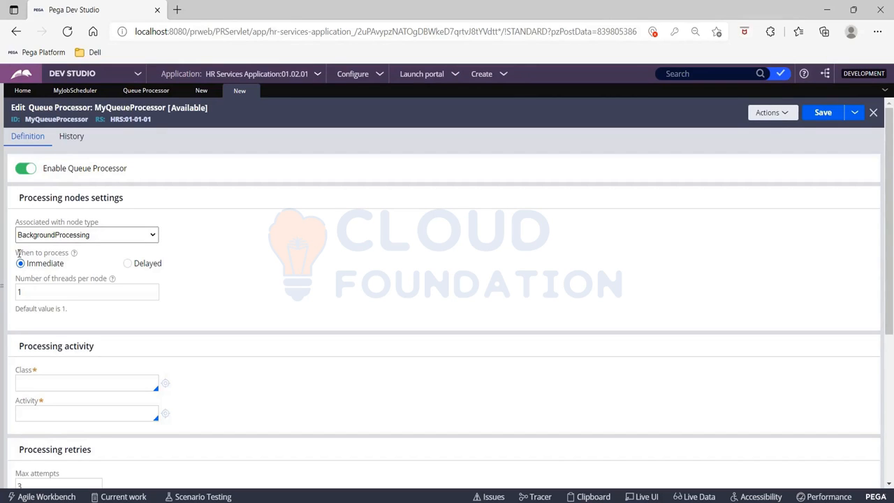
Step: Set when the queue processor processes items to Delayed, keeping 1 thread per node
left_click_drag(17, 252, 69, 253)
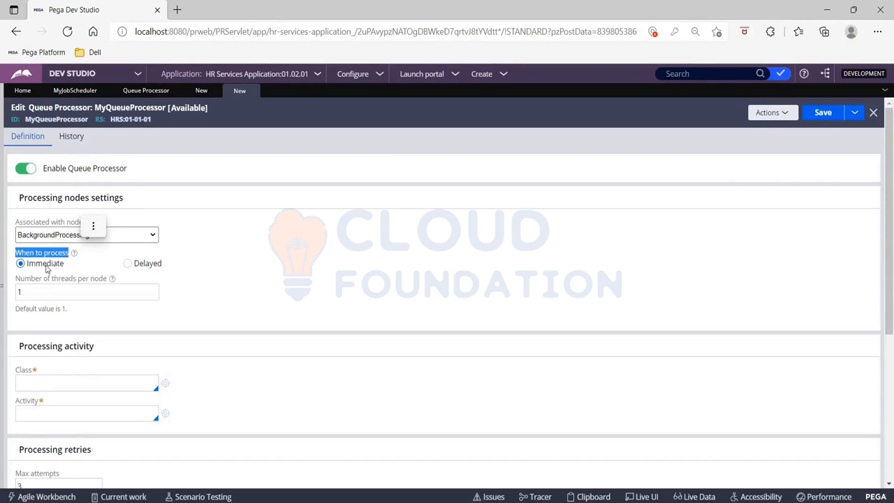
left_click(22, 267)
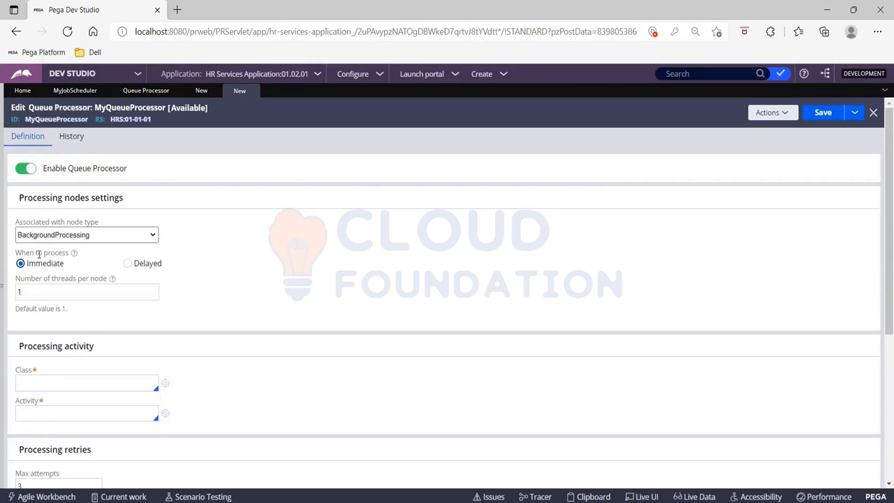
left_click(128, 265)
left_click_drag(17, 279, 107, 279)
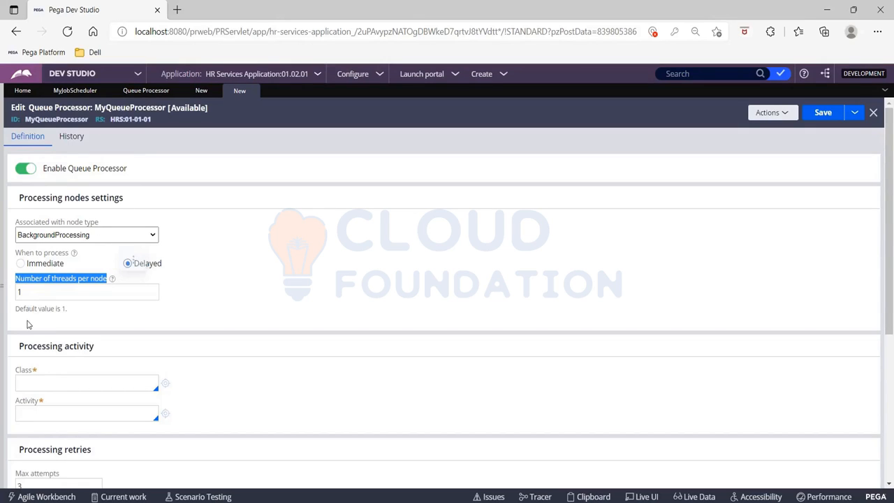
left_click(37, 293)
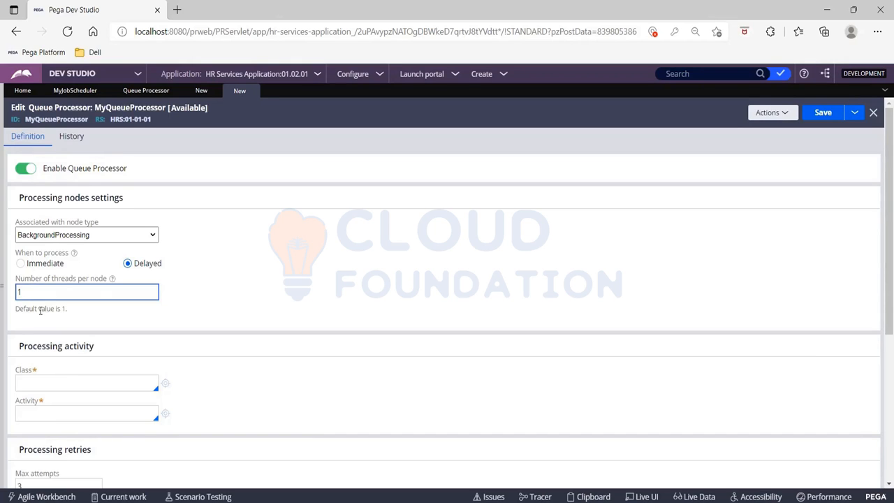
Step: Set the processing activity's class to XYZ-FW-HRS-Work-Recruitment and its activity to MyAct
scroll(184, 307, "down", 1)
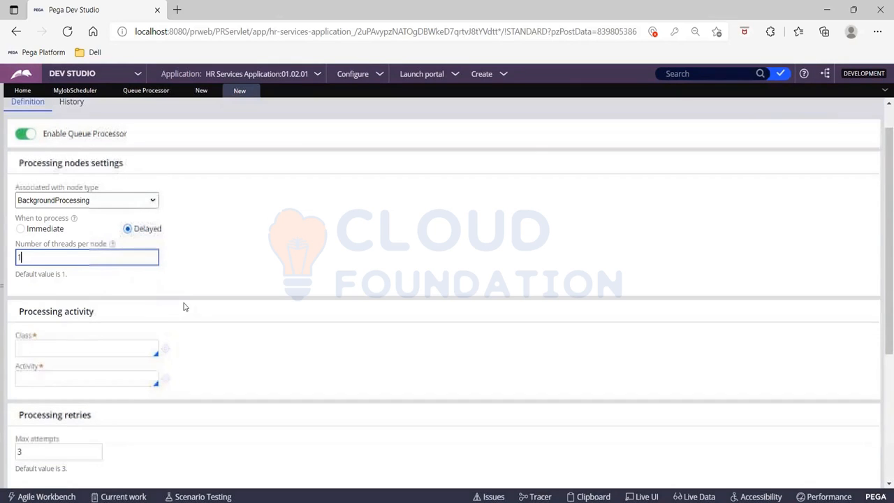
left_click(20, 314)
left_click_drag(20, 315, 135, 382)
left_click(65, 351)
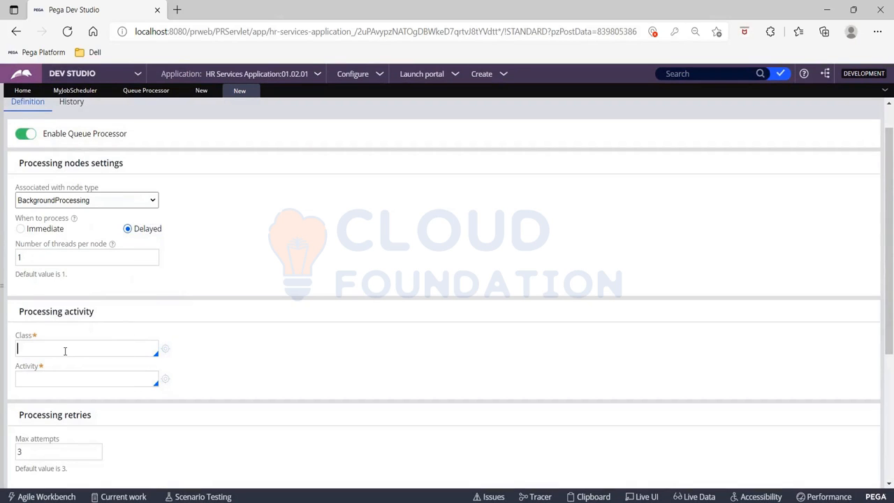
type("xyz-")
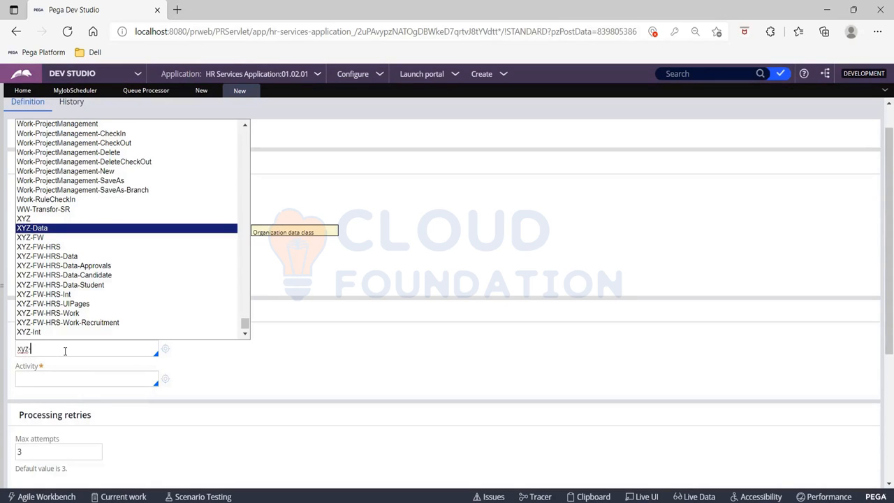
key("Down")
key("Down")
key("Down")
key("Down")
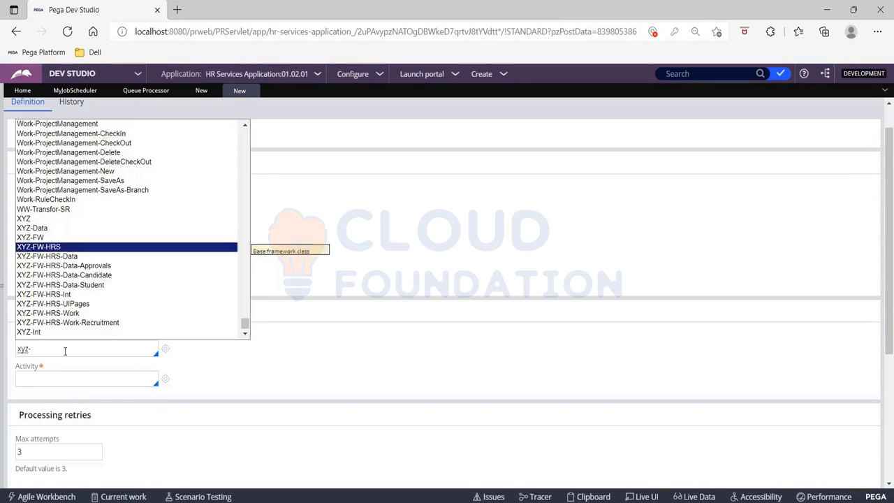
key("Down")
key("Down")
key("Down")
key("Down")
key("Down")
key("Down")
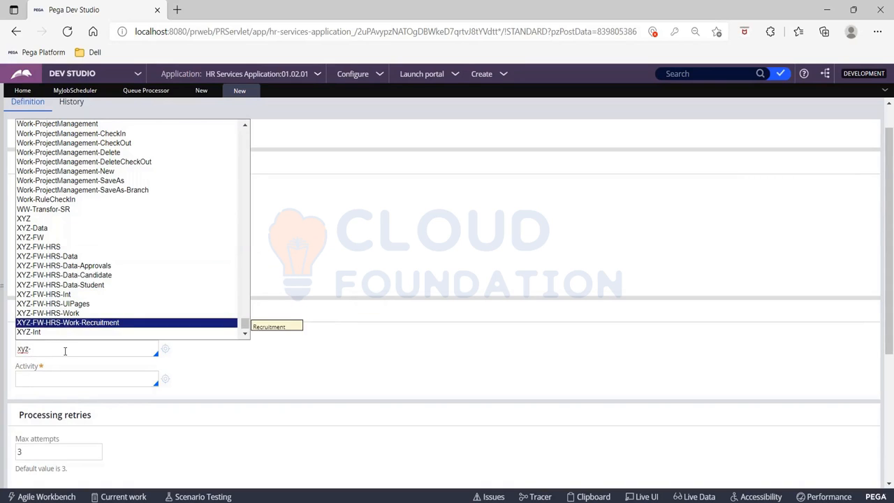
key("Return")
left_click(57, 380)
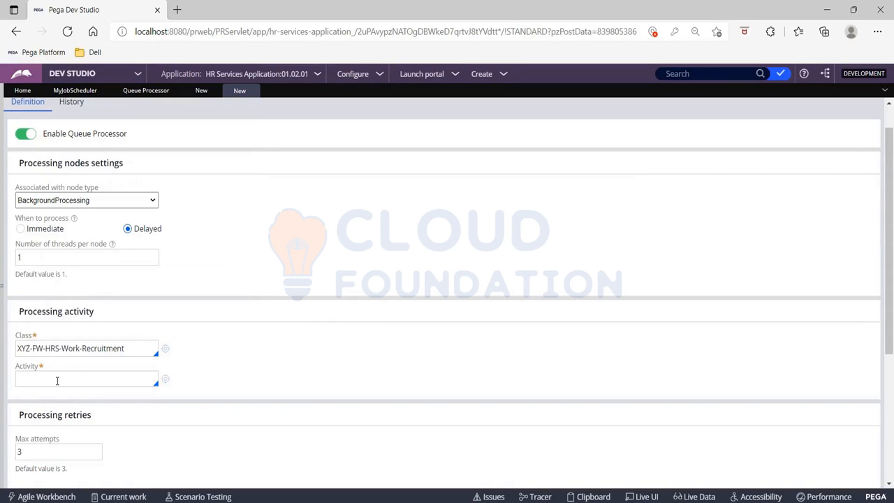
type("MyAct")
Step: Disable the MyJobScheduler job scheduler, save the rule and close it
left_click(63, 94)
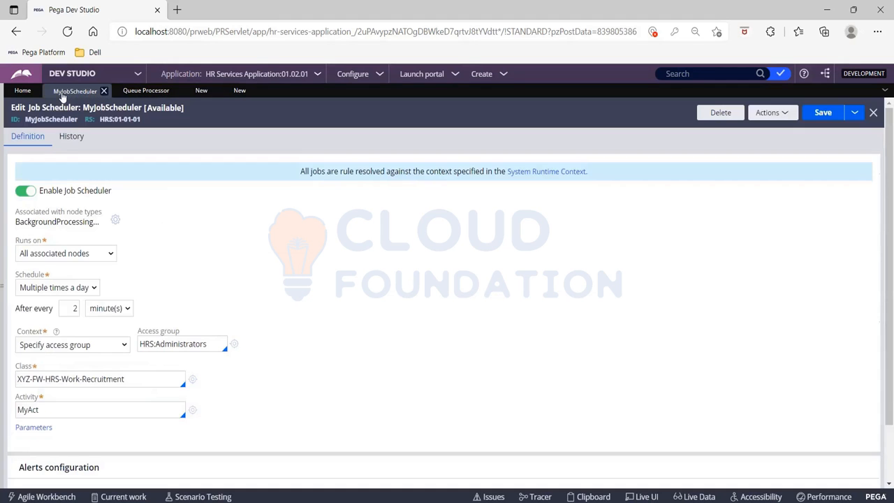
left_click(31, 194)
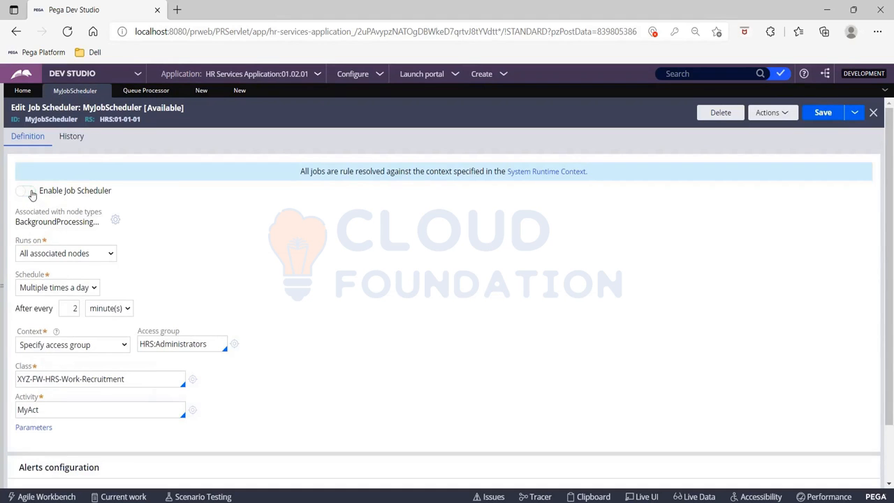
left_click(822, 113)
left_click(104, 91)
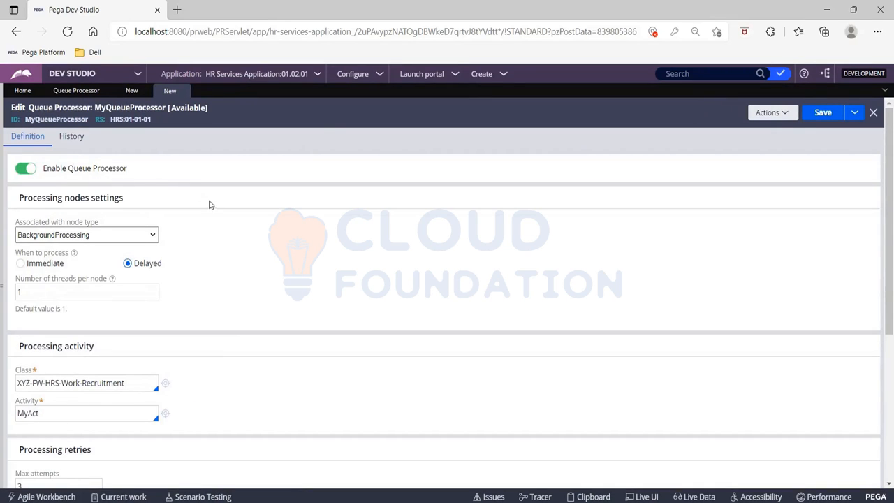
Step: Examine the queue processor's retry settings (max attempts, initial delay and delay factor) and its alerts configuration
scroll(213, 277, "down", 1)
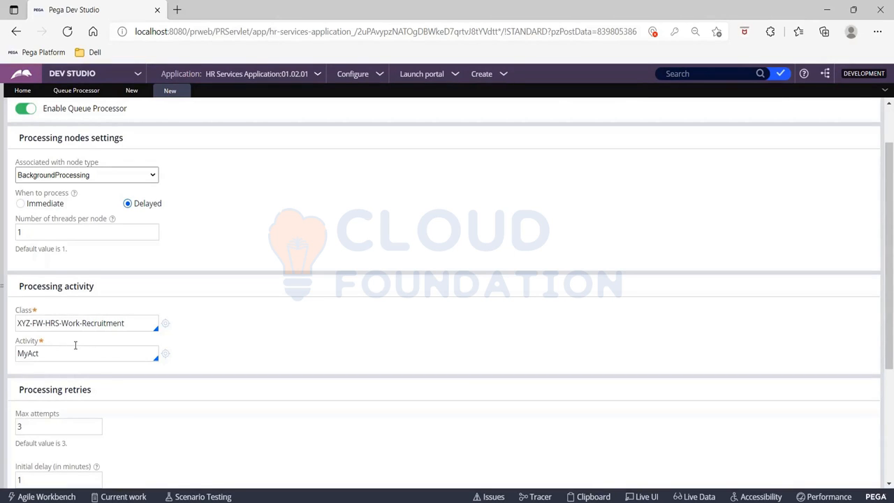
scroll(116, 409, "down", 2)
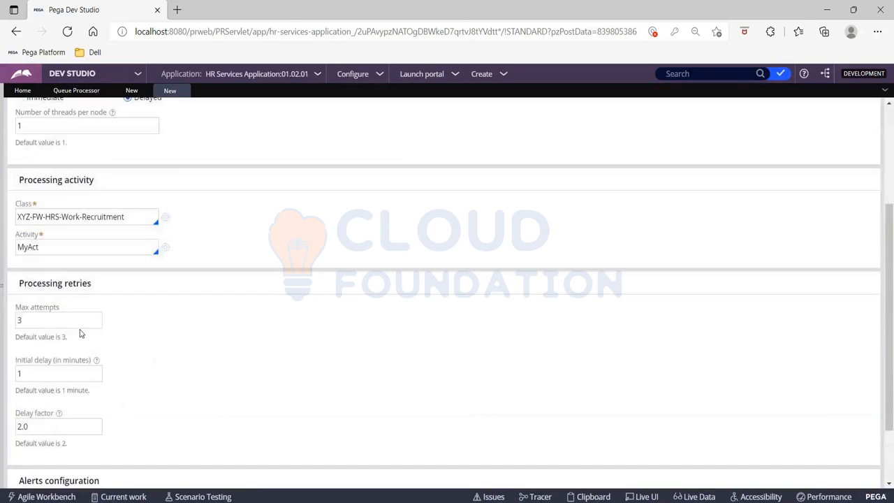
scroll(70, 303, "down", 1)
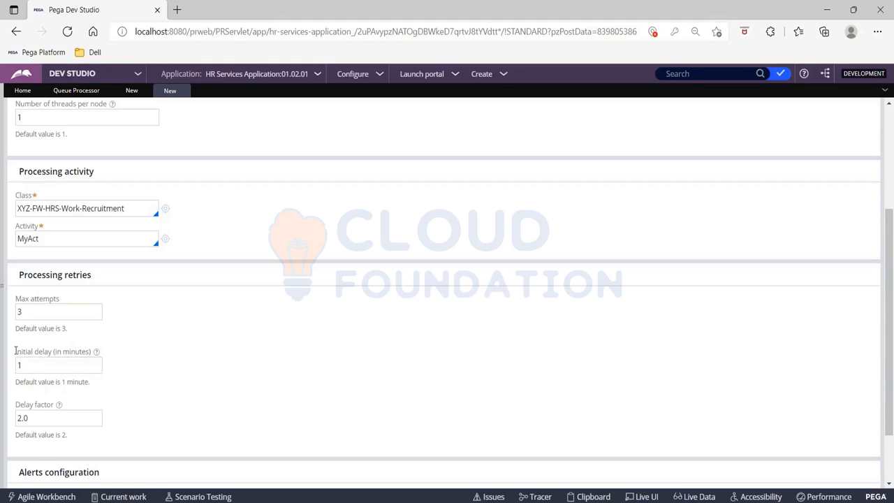
left_click_drag(16, 351, 104, 361)
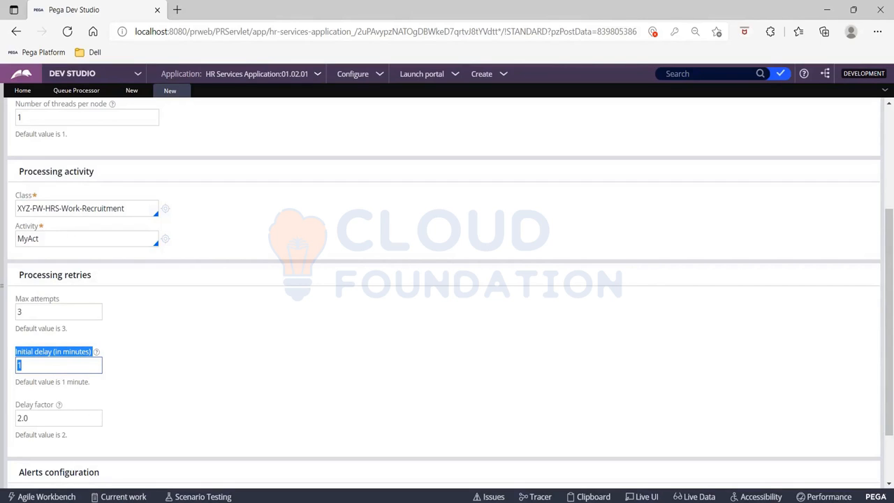
left_click(22, 365)
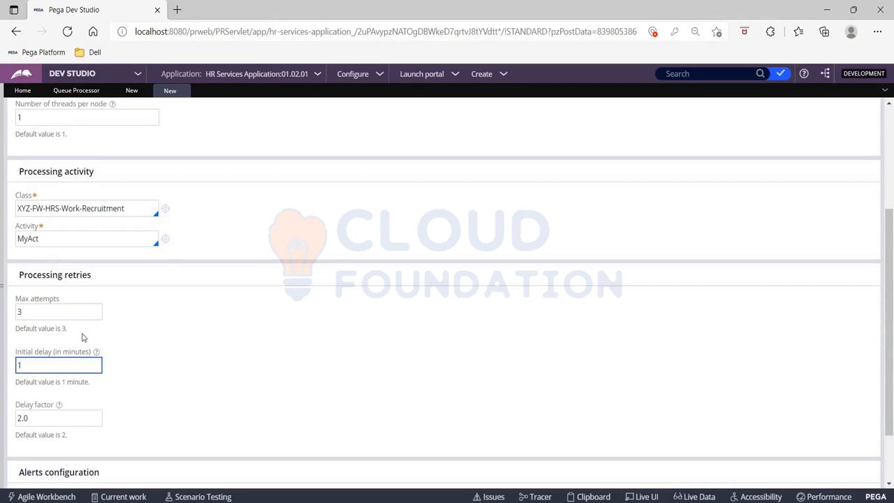
left_click_drag(28, 312, 18, 313)
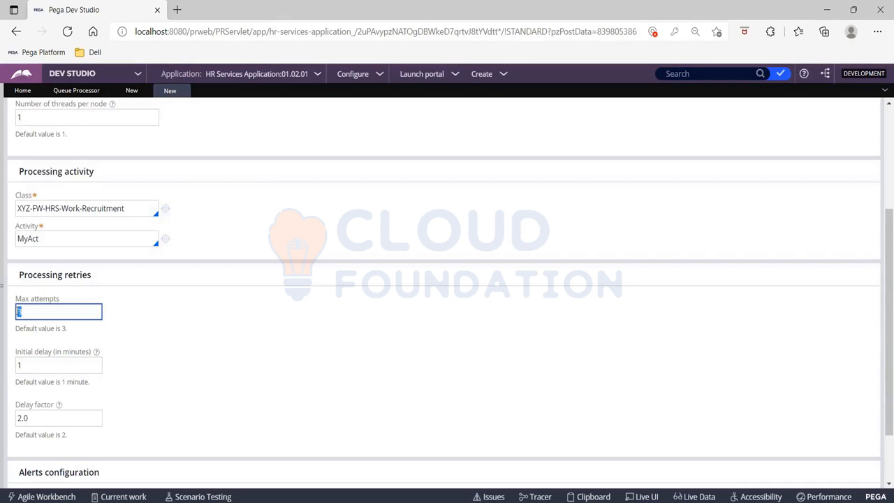
left_click(17, 405)
left_click_drag(17, 405, 56, 407)
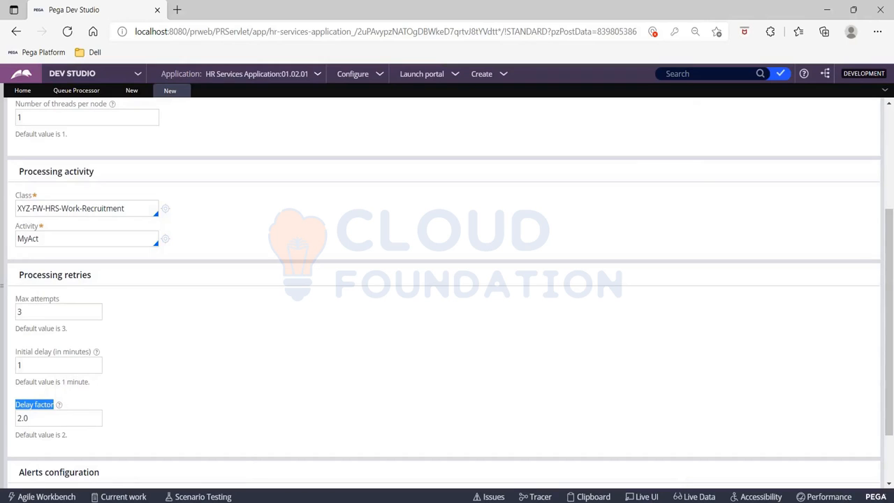
mouse_move(59, 405)
left_click(60, 406)
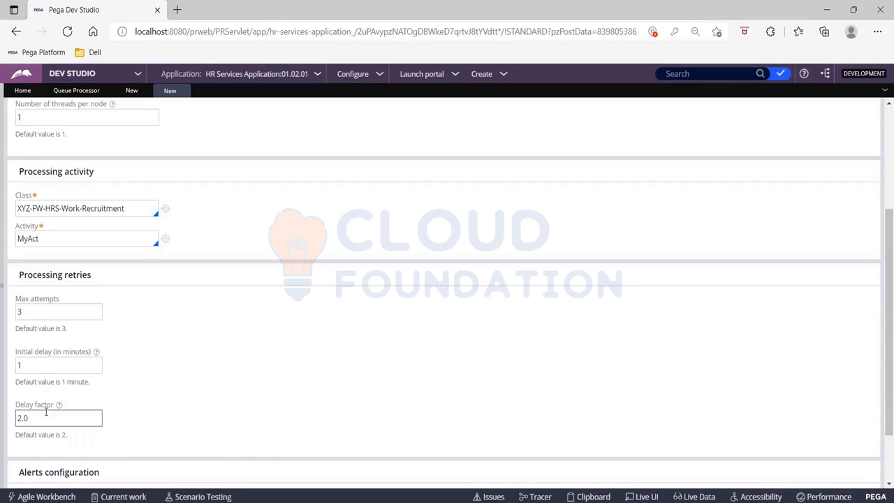
left_click(25, 417)
left_click_drag(19, 272, 129, 426)
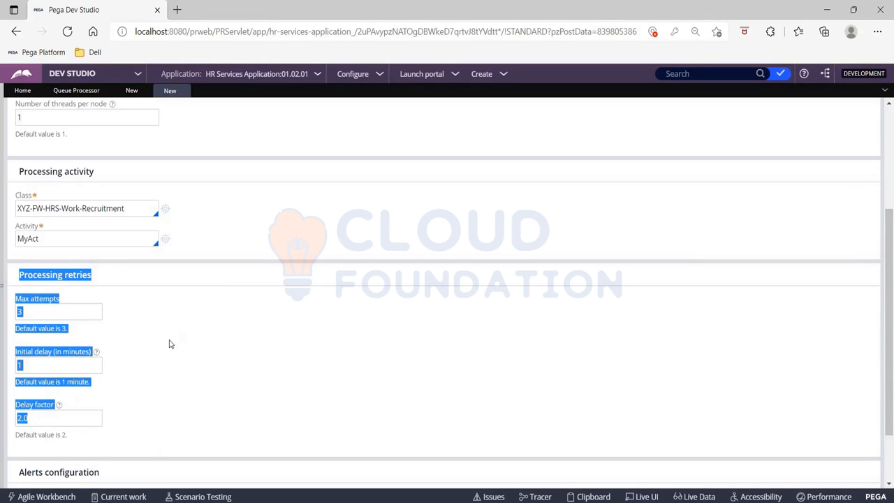
scroll(253, 362, "down", 2)
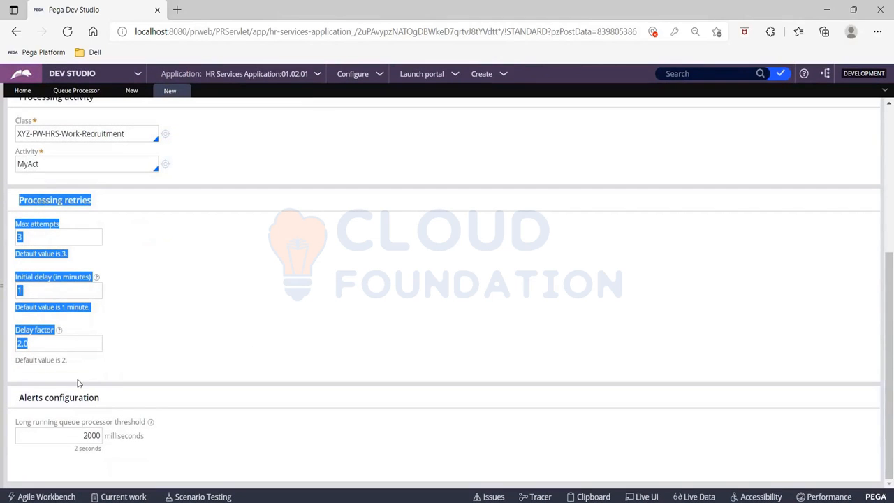
left_click_drag(17, 400, 139, 406)
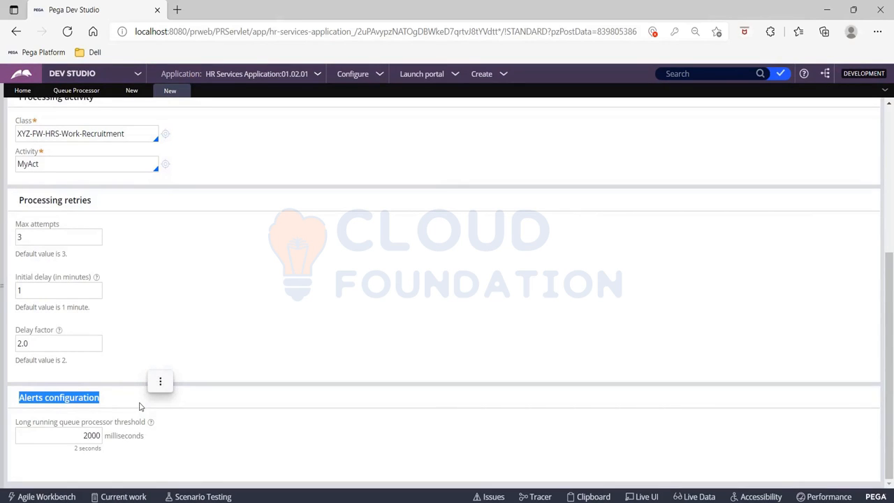
left_click(420, 262)
Step: Set when the queue processor processes items to Immediate and save the MyQueueProcessor rule
scroll(420, 262, "up", 5)
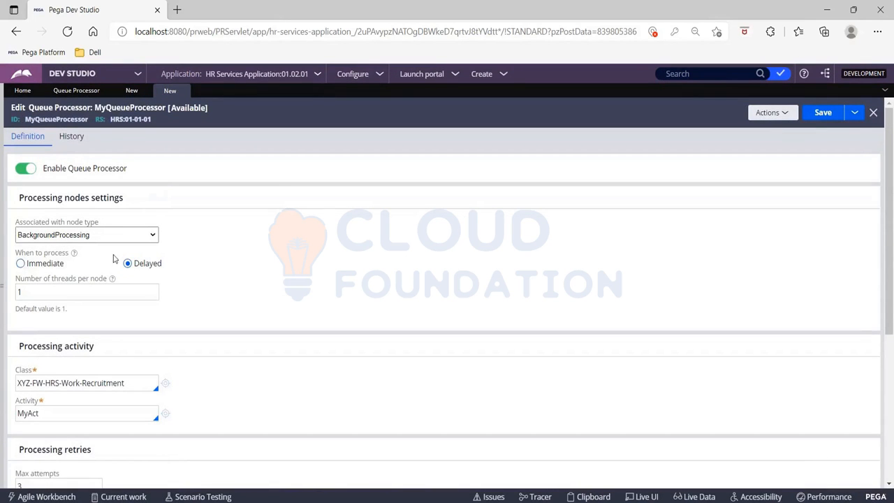
left_click(23, 264)
left_click(127, 264)
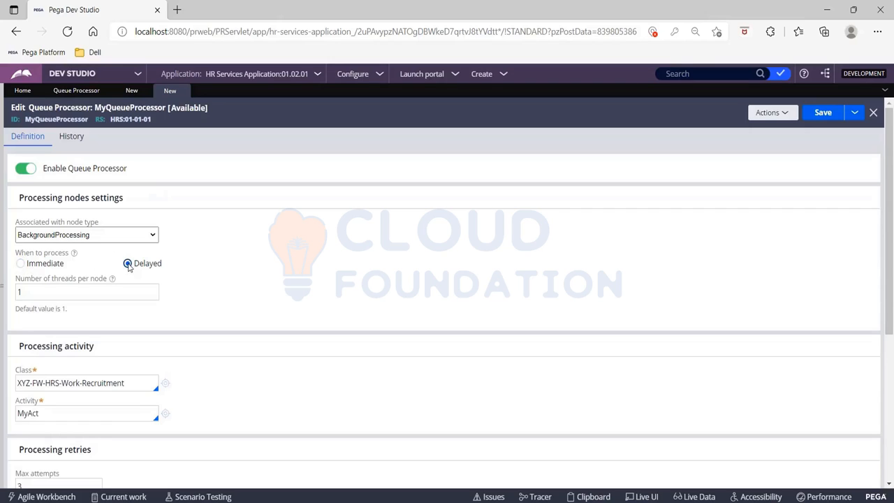
left_click(26, 265)
left_click(824, 115)
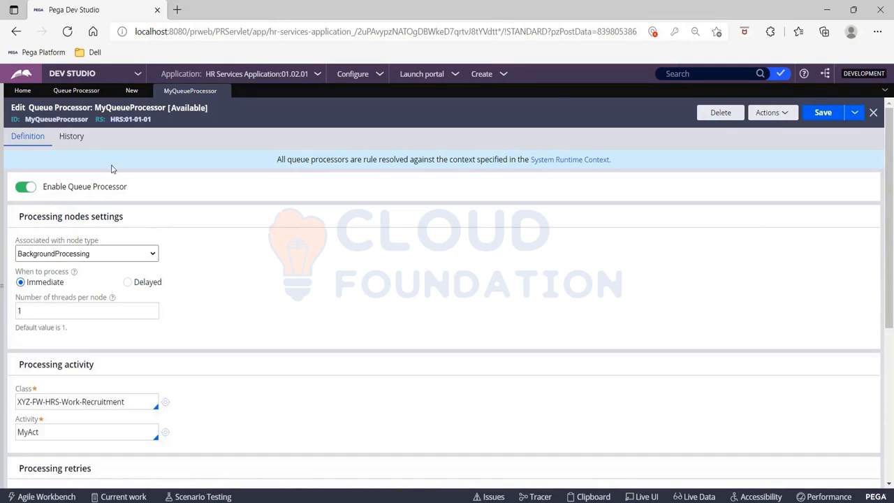
Step: Open the MyAct activity from the queue processor and add a third step with the Queue-For-Processing method
left_click(2, 197)
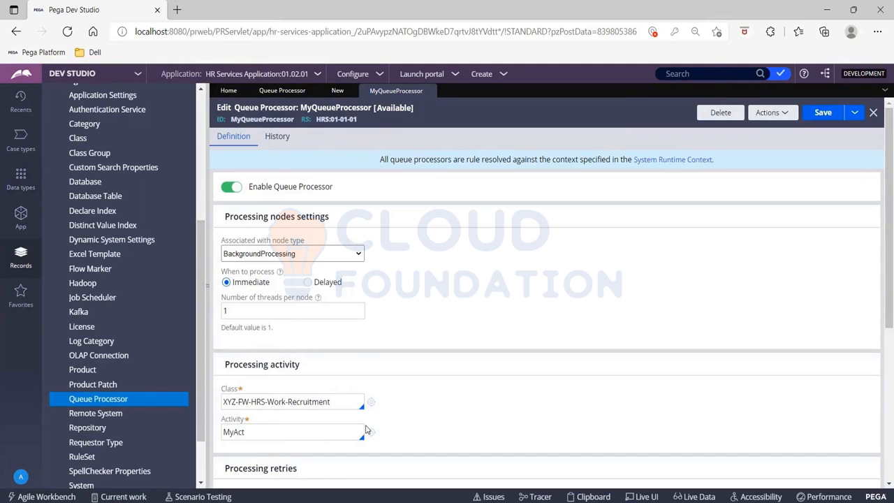
left_click(371, 433)
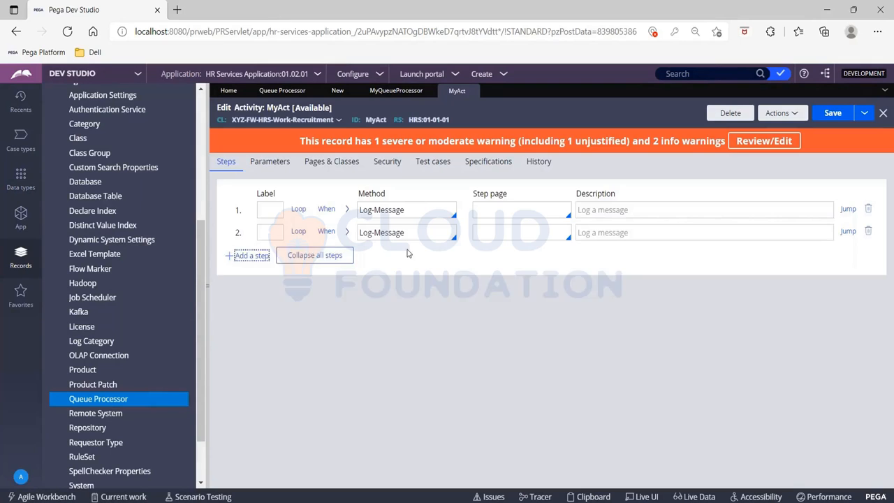
left_click(388, 255)
type("qu")
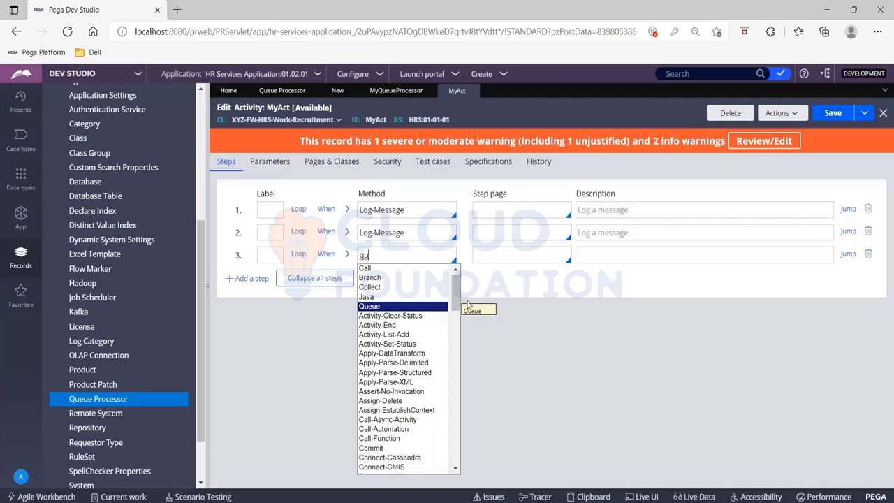
left_click_drag(458, 291, 460, 428)
left_click(384, 356)
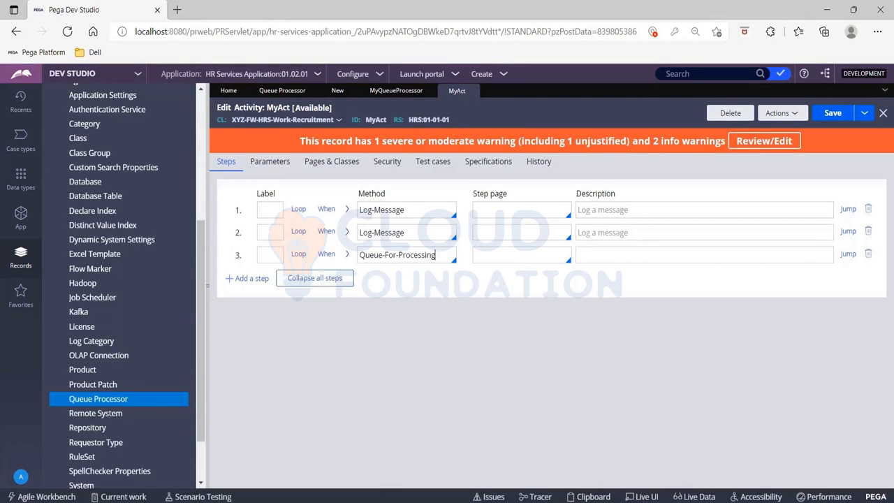
left_click(341, 8)
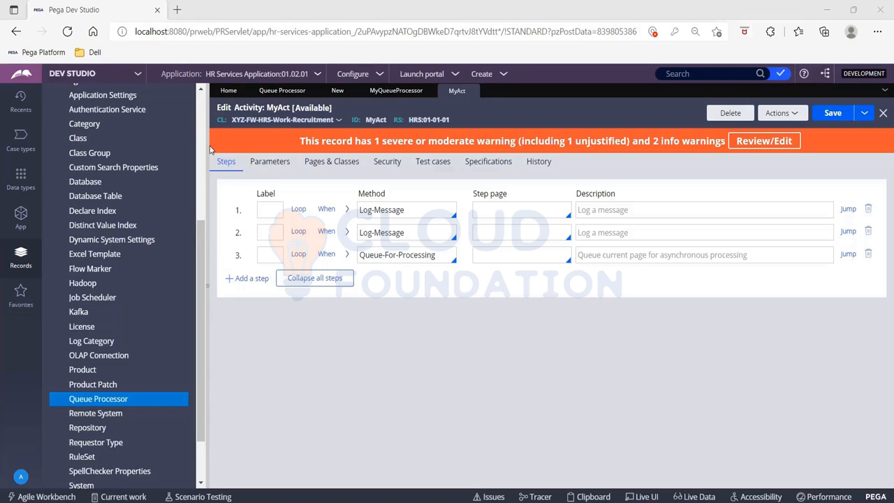
Step: Delete the Queue-For-Processing step from the MyAct activity and save the activity
scroll(126, 170, "up", 4)
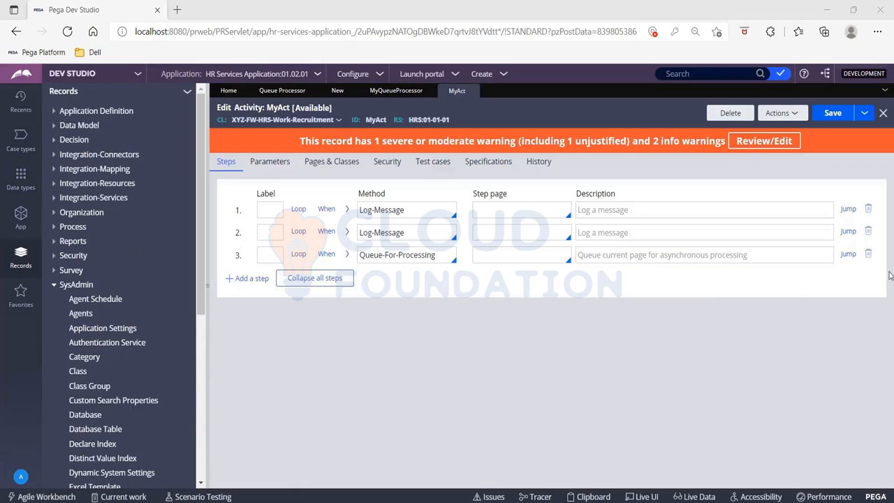
left_click(868, 254)
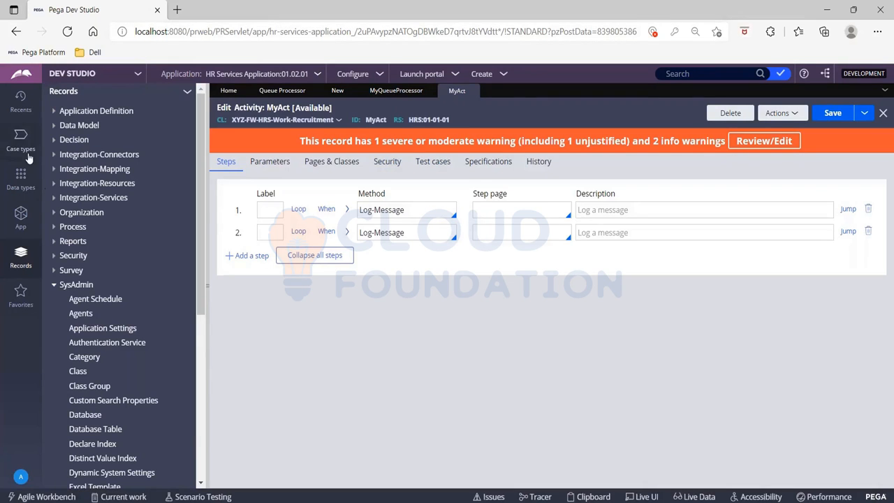
left_click(831, 113)
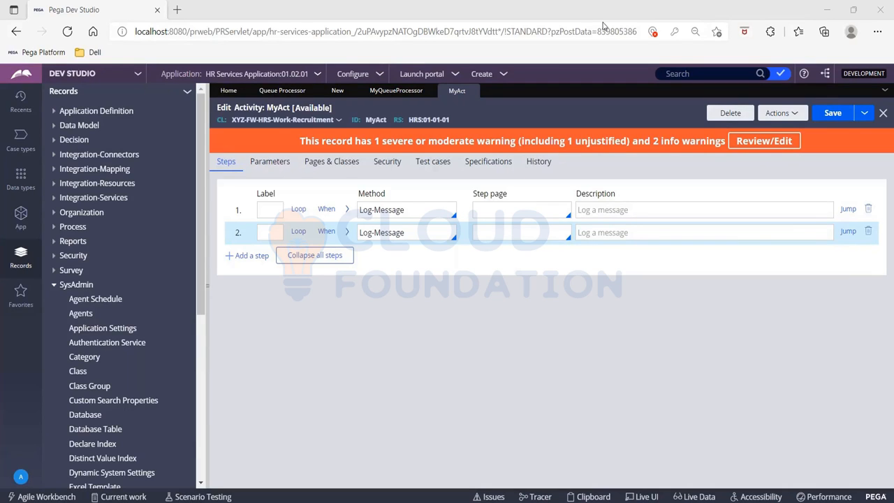
Step: Open the Recruitment case type and open its Collect Candidate Details process as a full flow rule
left_click(19, 140)
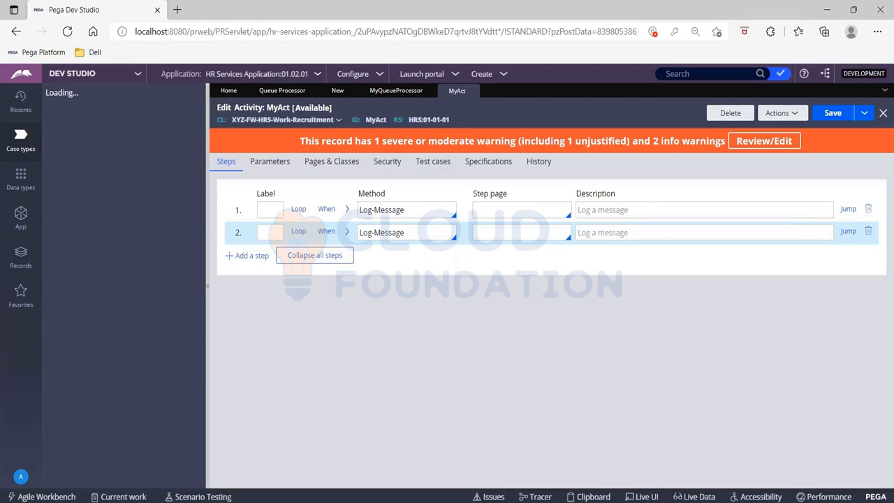
left_click(64, 129)
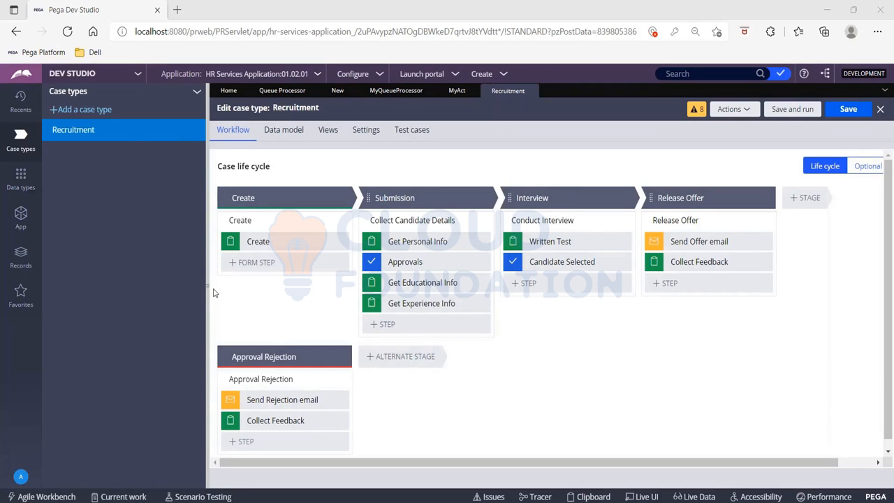
left_click(208, 292)
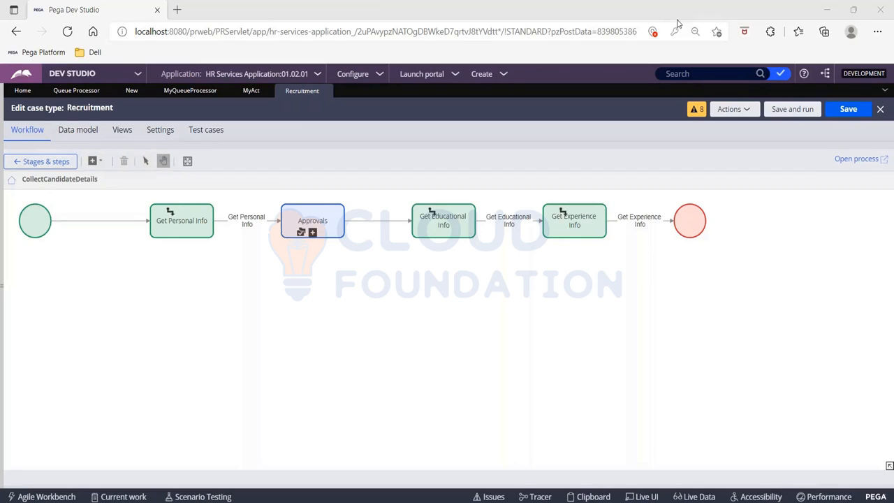
left_click(857, 159)
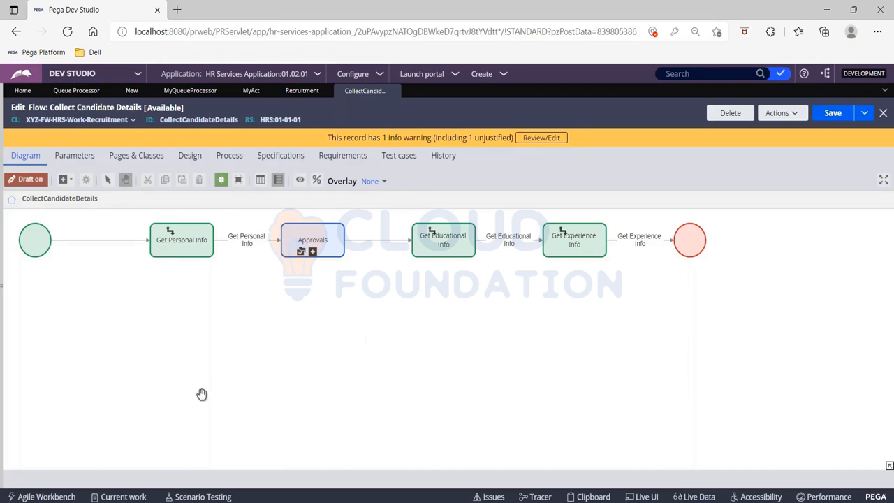
Step: Add a Run in background automation shape to the Collect Candidate Details flow, below Get Personal Info
right_click(194, 302)
mouse_move(196, 307)
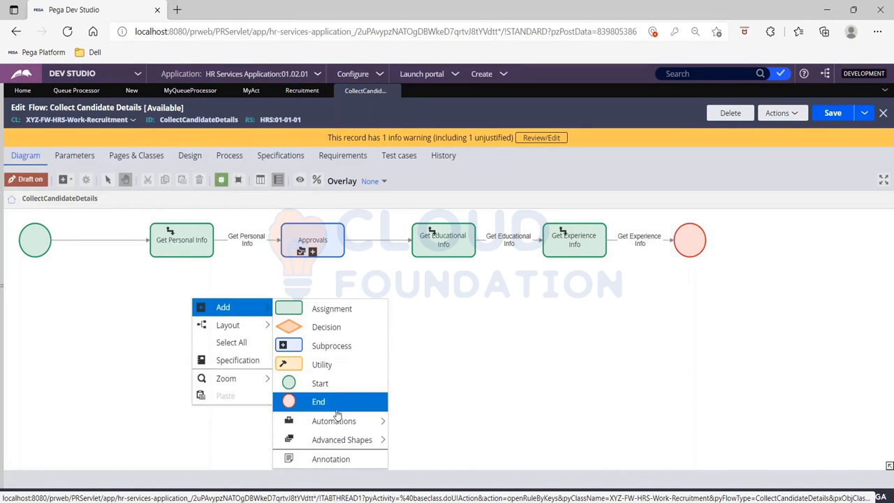
mouse_move(339, 421)
scroll(436, 419, "down", 2)
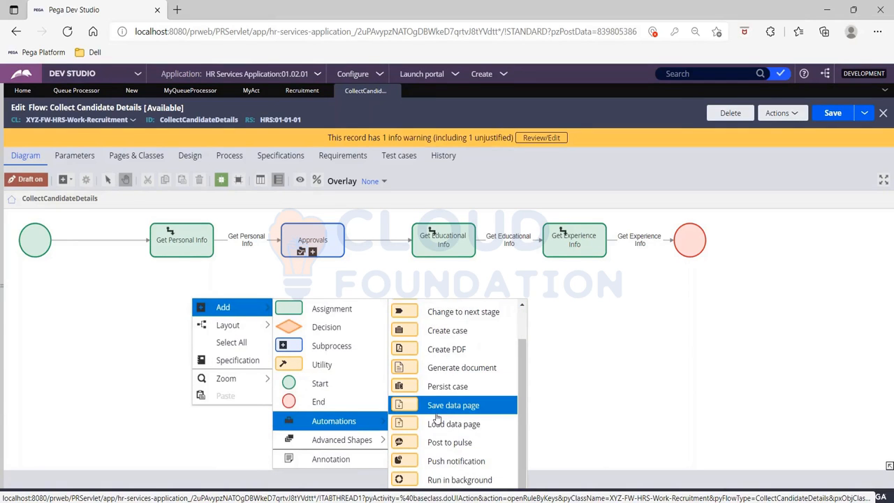
left_click(459, 480)
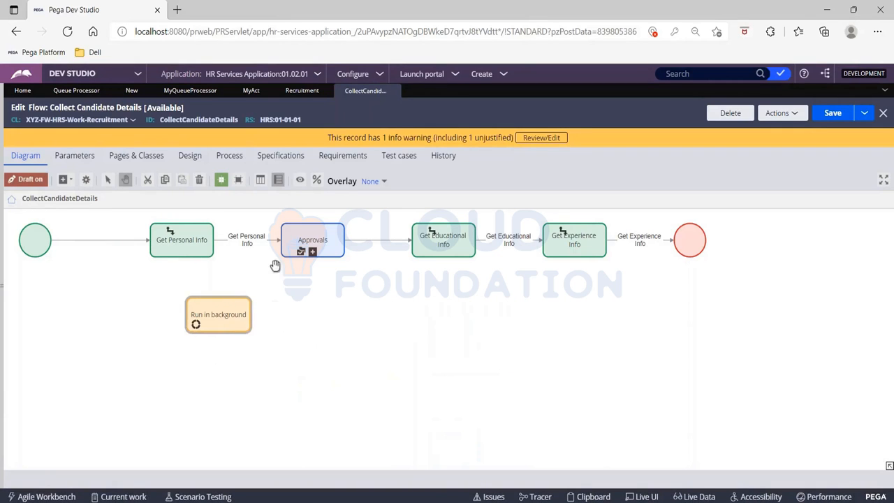
Step: Insert the Run in background shape between Get Personal Info and Approvals, connecting it to both and shifting the neighbouring shapes to make room
left_click(255, 240)
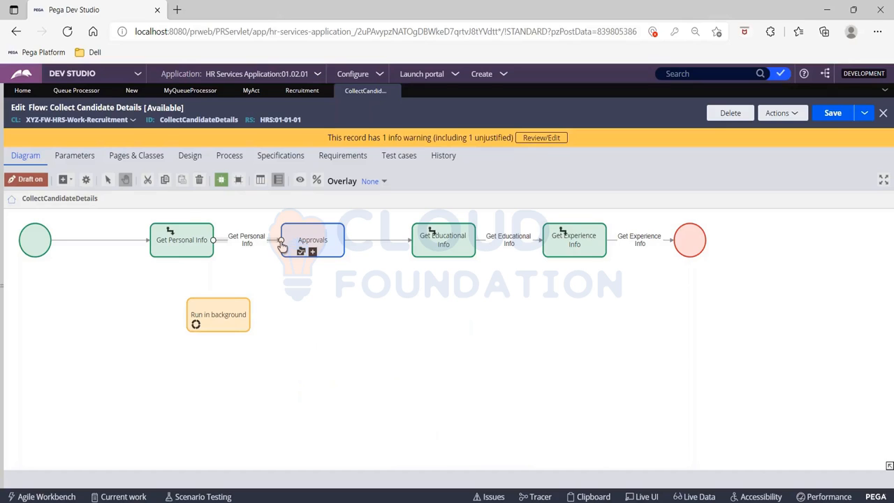
left_click_drag(281, 241, 364, 256)
left_click(252, 320)
left_click(314, 253)
left_click_drag(183, 241, 123, 240)
left_click(197, 309)
left_click_drag(235, 310, 240, 241)
Step: Straighten the connector from Run in background to the near side of Approvals, with Approvals placed closer to it
left_click(303, 273)
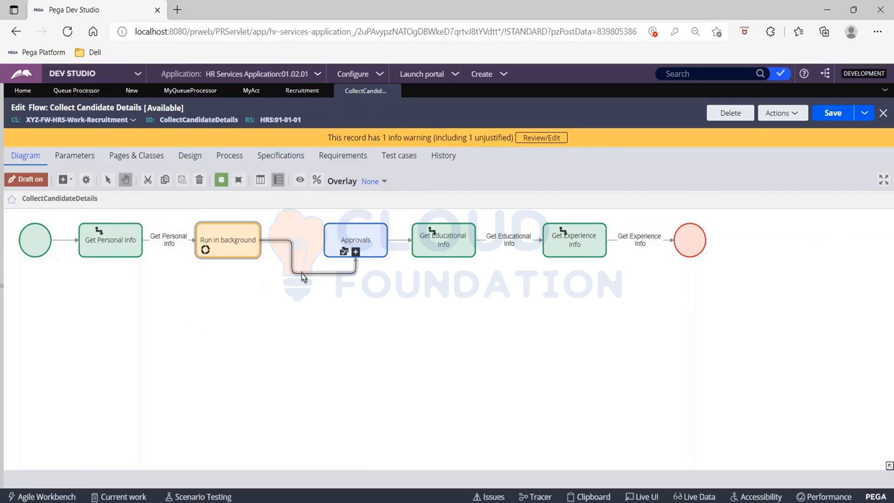
left_click_drag(356, 258, 326, 241)
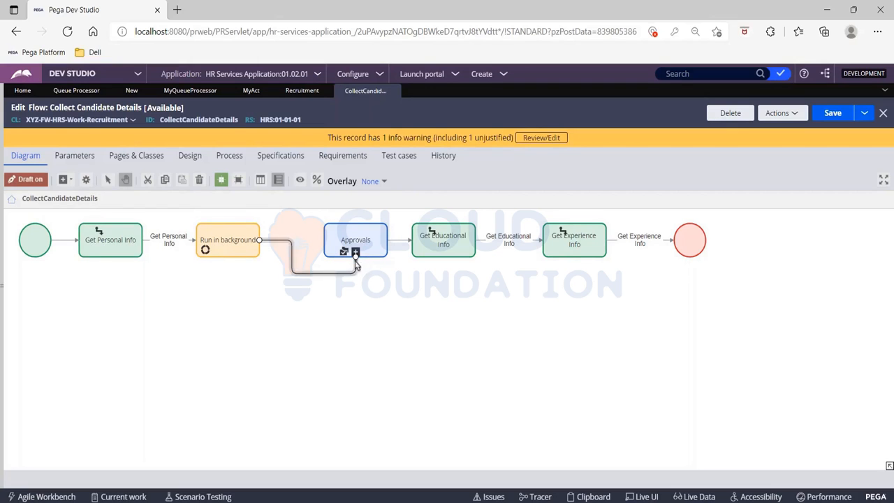
left_click_drag(356, 257, 316, 248)
Step: Review the Run in background shape's automation details, close its properties without changes and save the flow
left_click(238, 249)
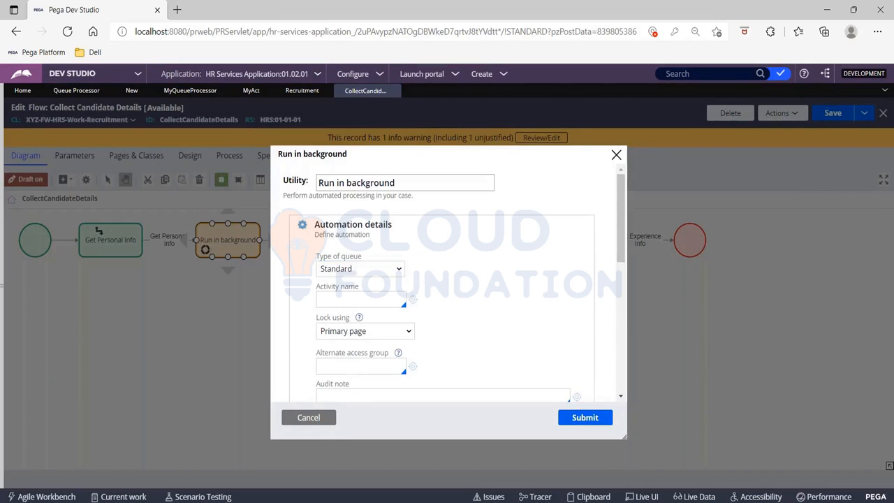
scroll(454, 280, "down", 2)
scroll(354, 250, "down", 1)
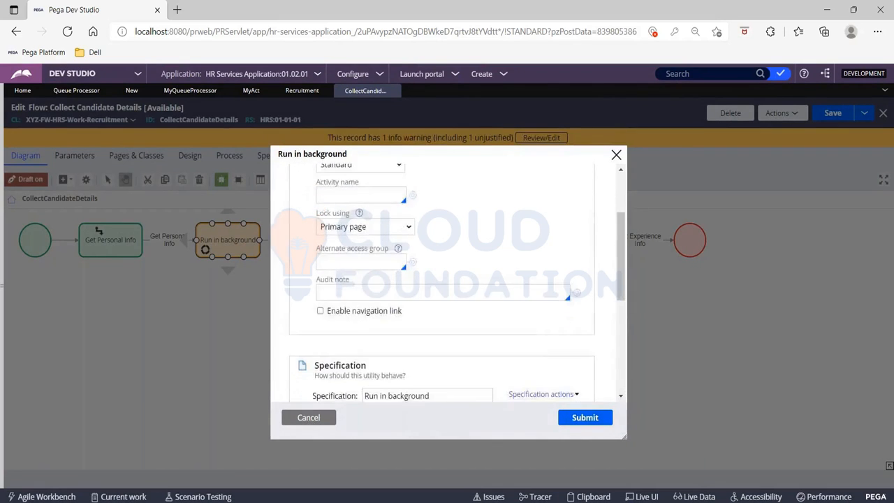
scroll(354, 250, "up", 2)
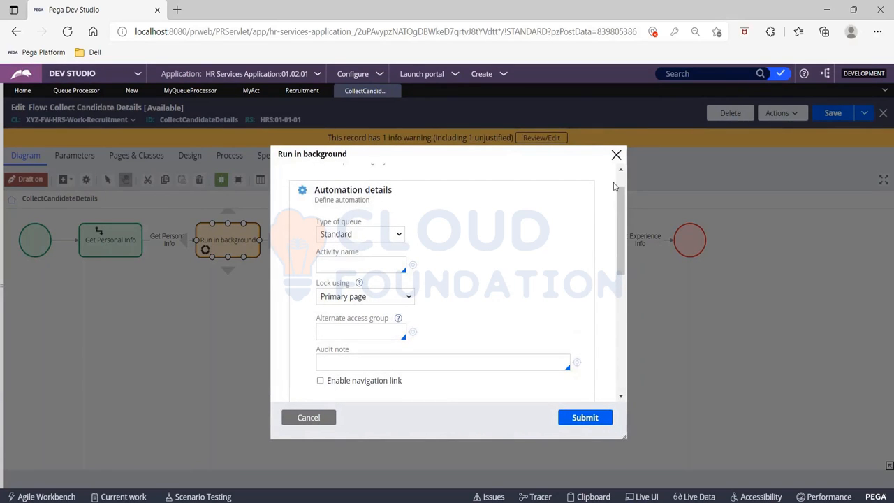
left_click(617, 155)
left_click(831, 113)
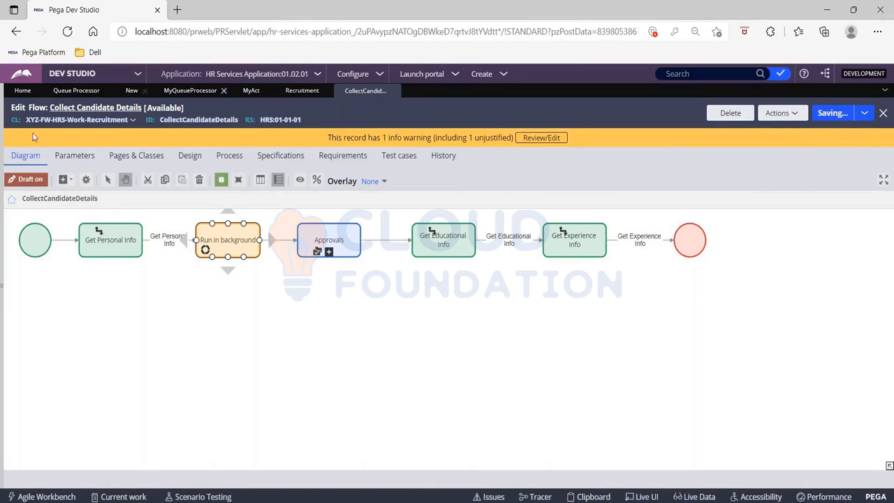
Step: Save the Collect Candidate Details flow again and return to the Recruitment case type's stages and steps
left_click(301, 97)
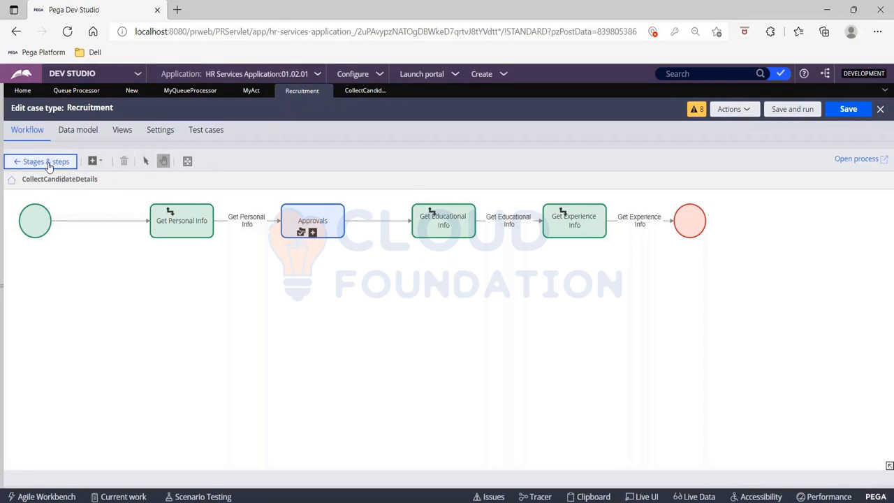
left_click(365, 90)
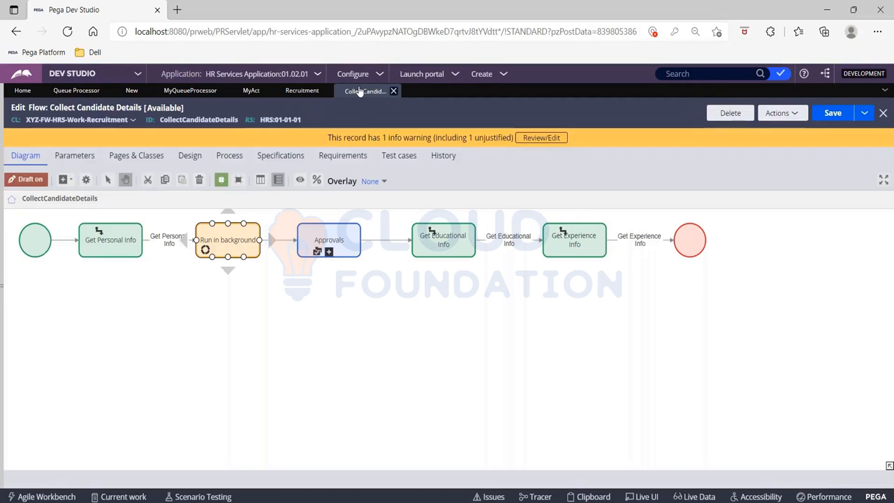
left_click(834, 114)
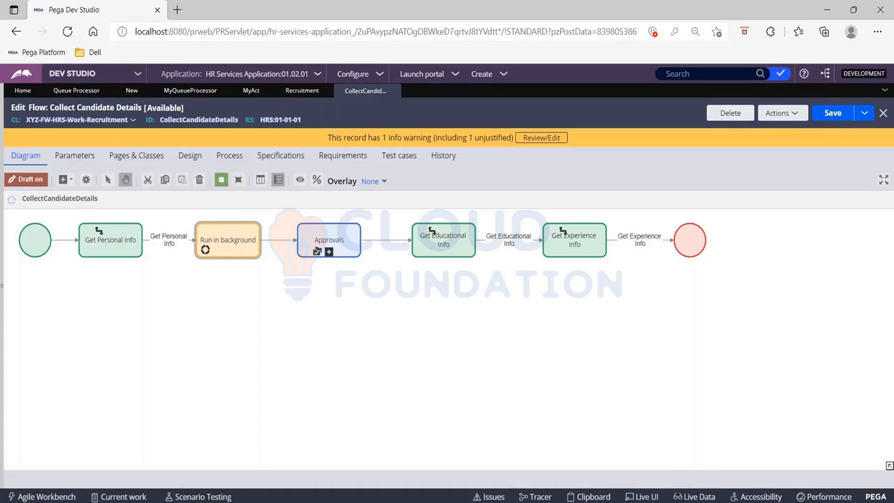
left_click(301, 90)
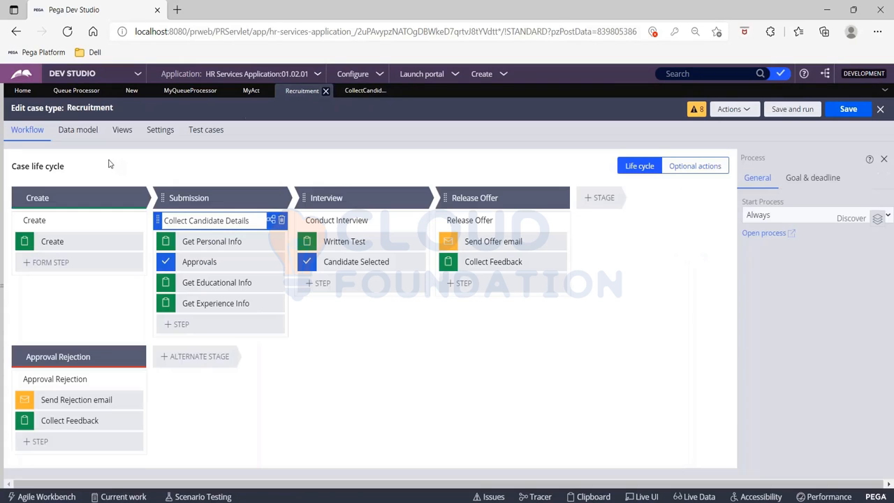
Step: Refresh the Recruitment case type and save the Collect Candidate Details flow once more
left_click(744, 109)
left_click(705, 155)
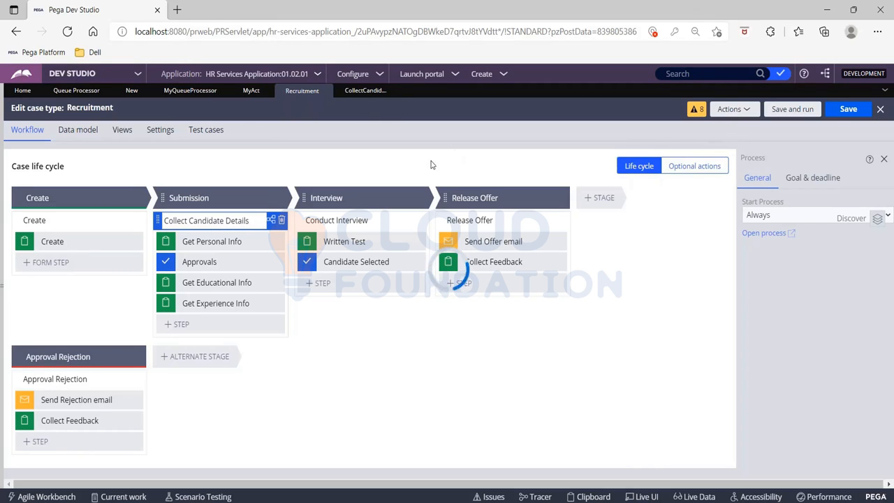
left_click(361, 92)
left_click(830, 115)
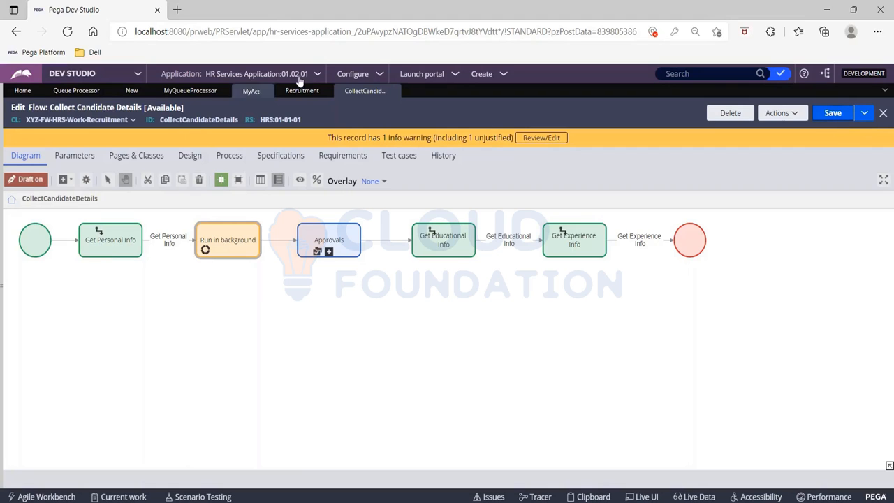
Step: Close the saved Collect Candidate Details flow and the Recruitment case type
left_click(309, 93)
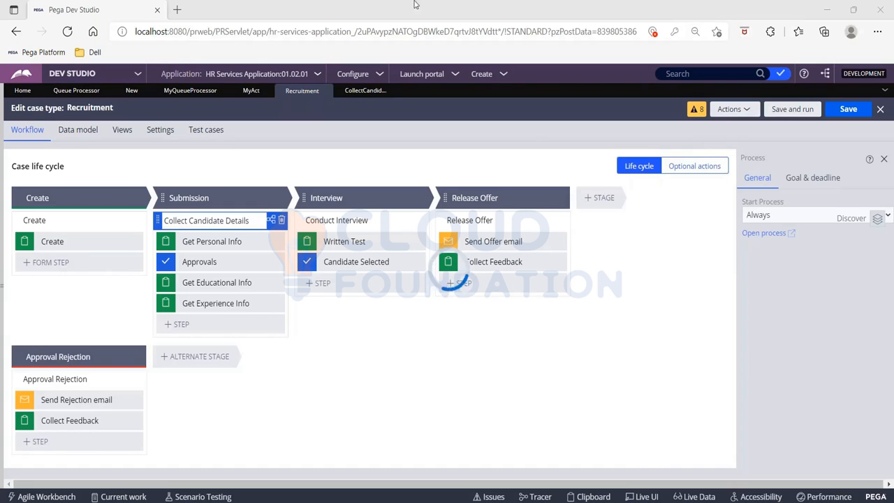
left_click(68, 34)
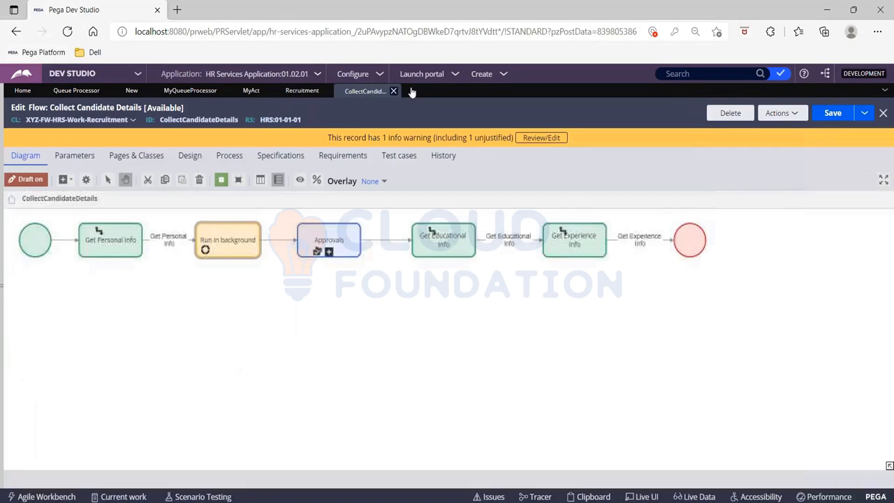
left_click(830, 114)
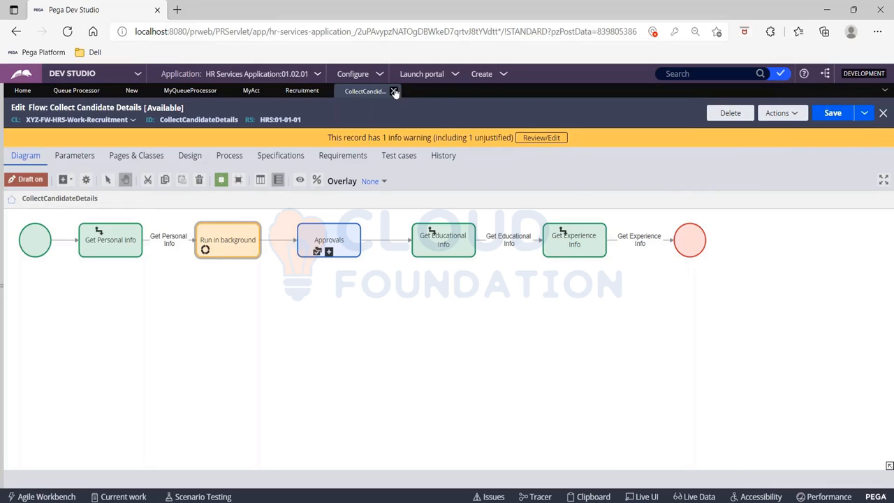
left_click(395, 92)
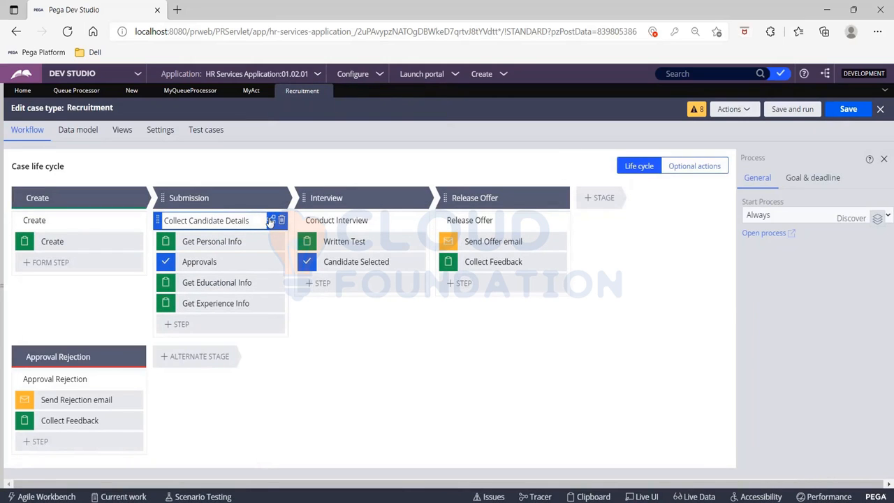
left_click(324, 91)
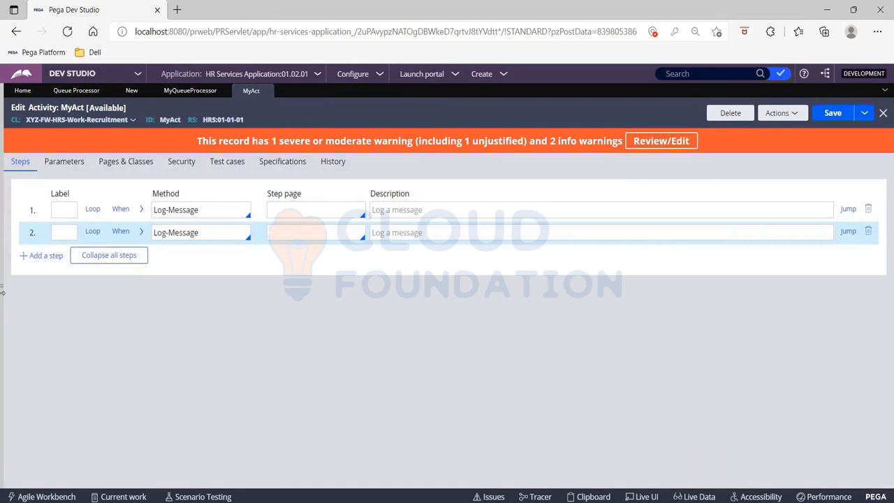
Step: Reload Dev Studio and reopen the Recruitment case type from the list of case types
left_click(3, 247)
left_click(65, 130)
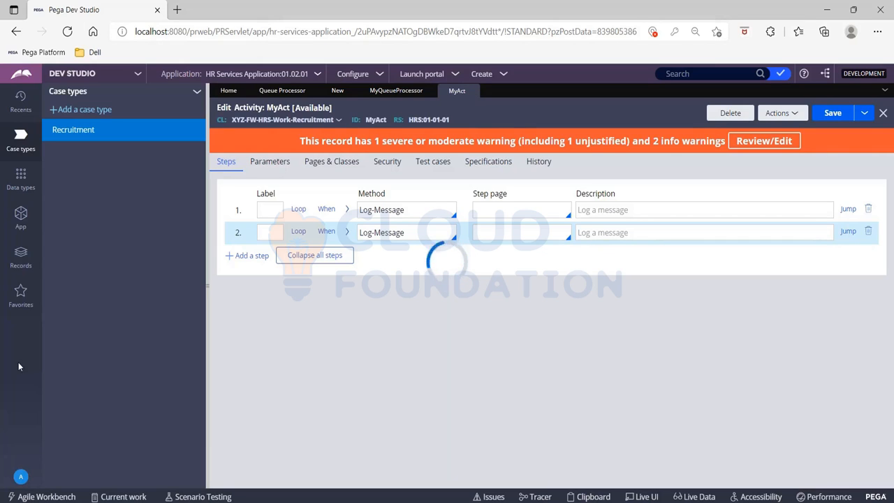
left_click(67, 32)
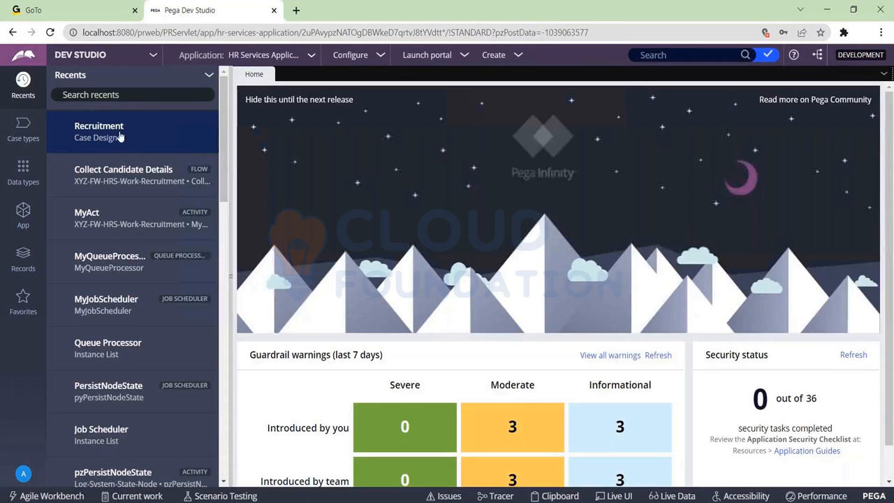
left_click(99, 133)
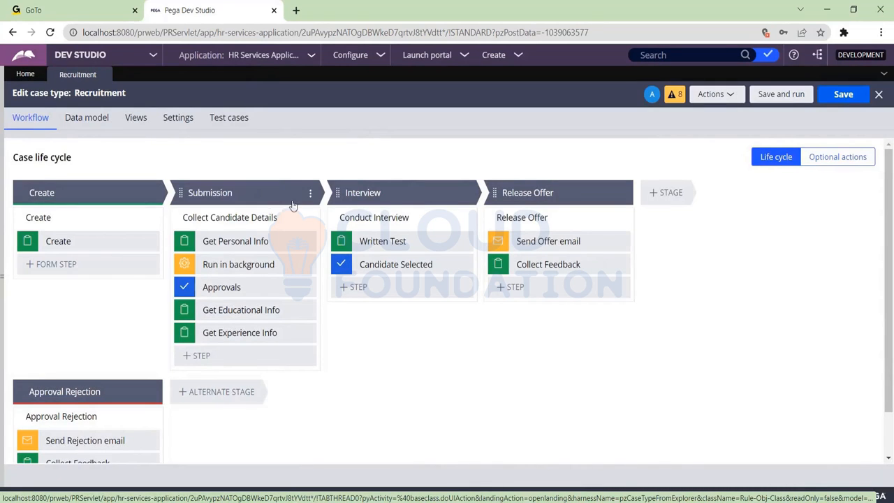
Step: Open the Run in background step's properties in the Submission stage and review its queue types, keeping Standard
left_click(262, 264)
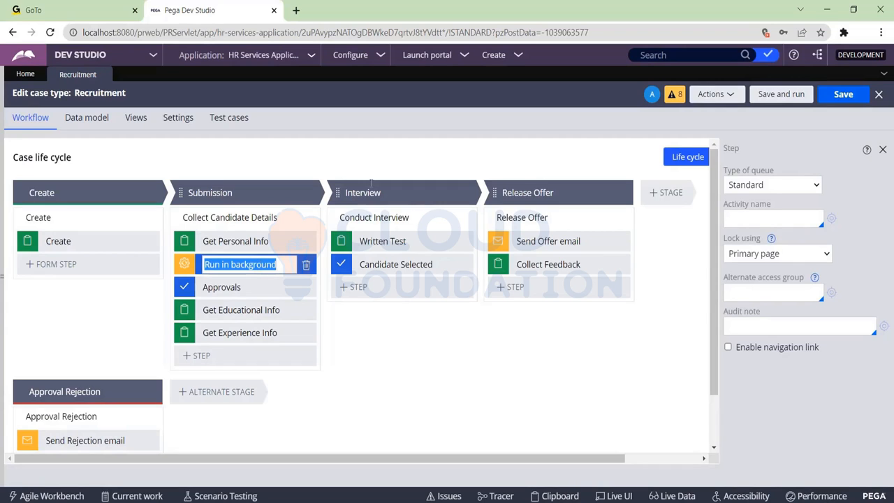
left_click(766, 185)
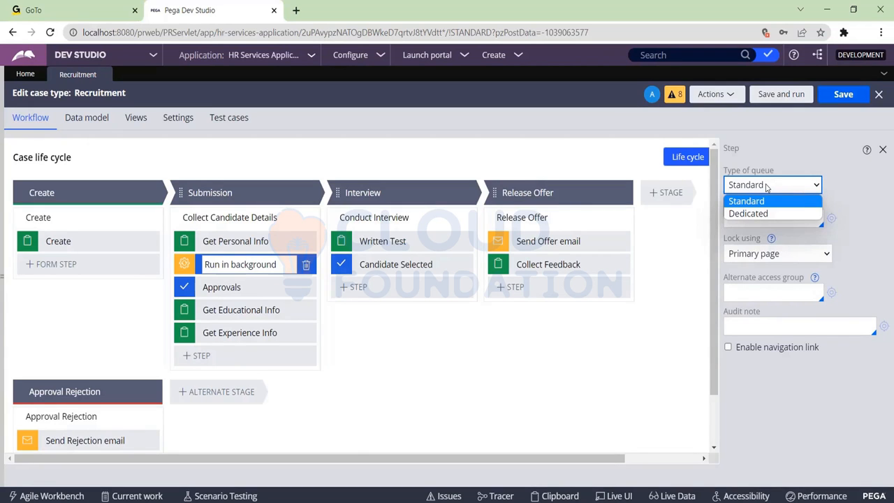
left_click(772, 185)
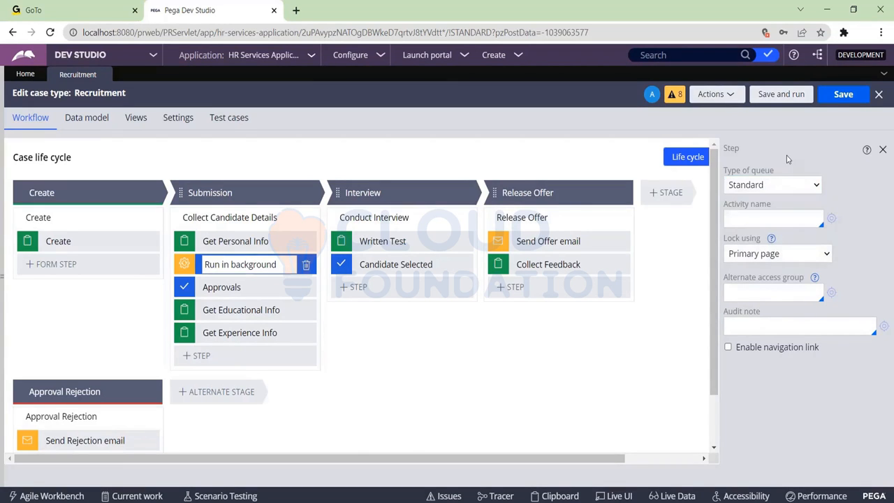
left_click(774, 185)
left_click(775, 183)
Step: Set the Run in background step's activity name to MyAct for the Standard queue
left_click(753, 223)
left_click(751, 219)
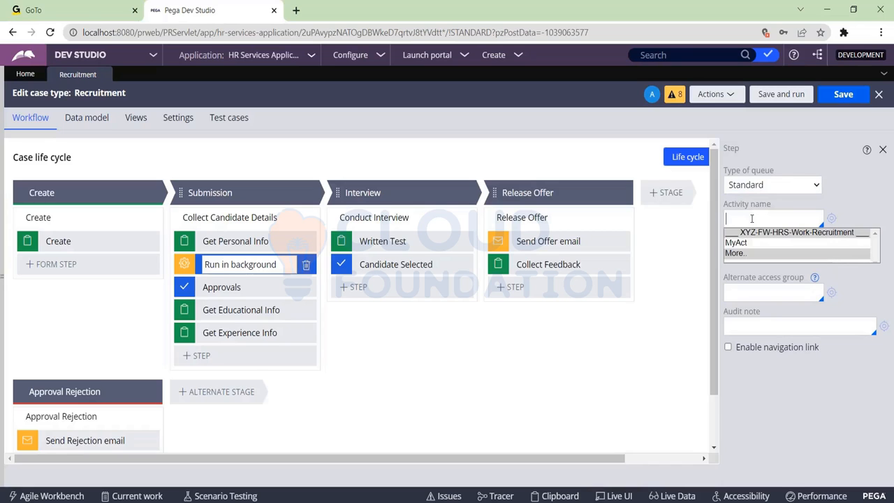
key("Down")
key("Return")
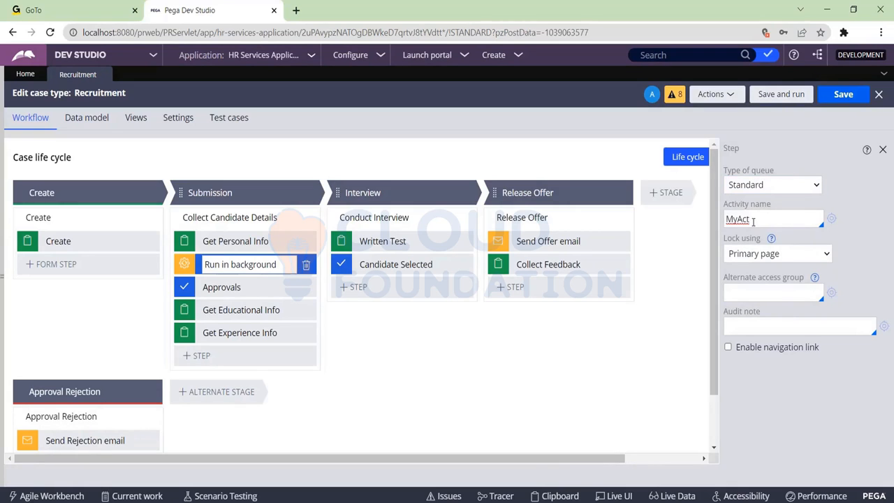
key("Tab")
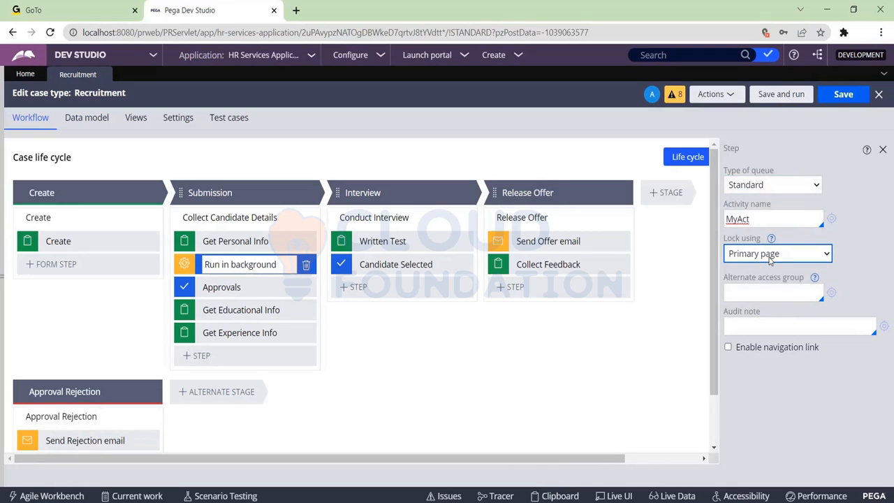
Step: Review the Run in background step's lock options and the help for locking and the alternate access group, keeping Primary page
left_click(752, 291)
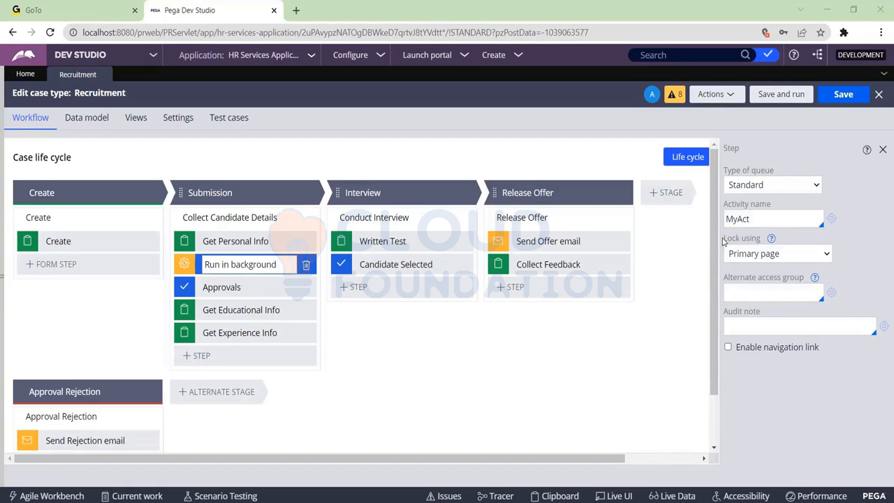
left_click(800, 256)
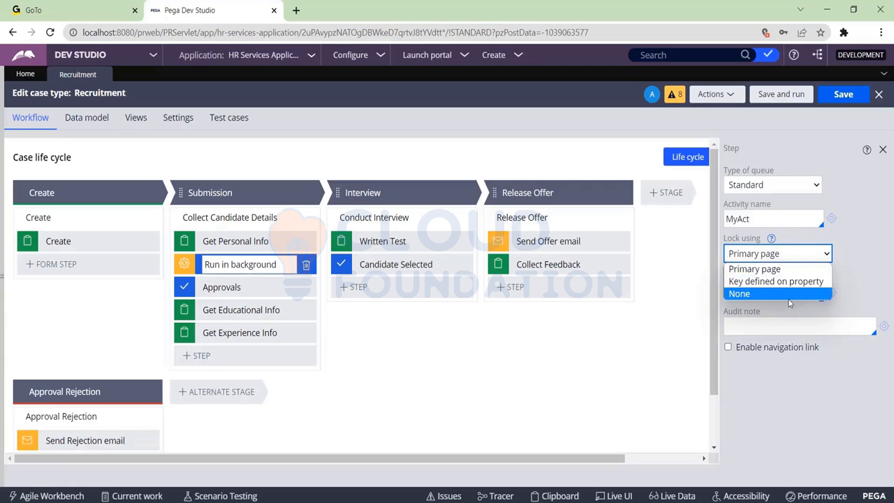
mouse_move(772, 241)
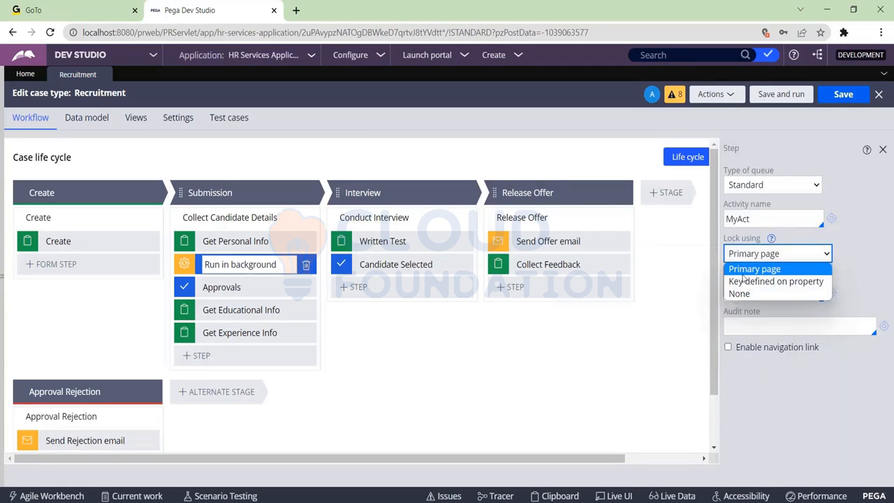
left_click(846, 280)
mouse_move(771, 240)
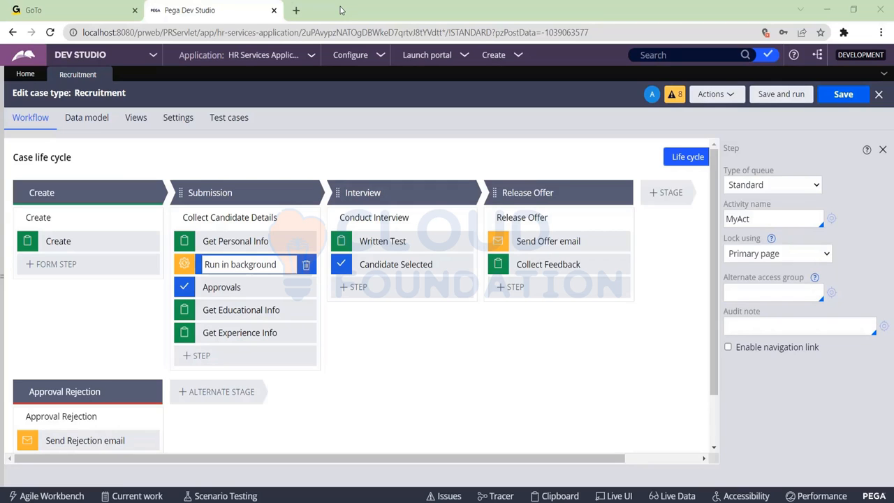
Step: Open the MyAct activity and the MyQueueProcessor rule, and examine the processor's node, activity and retry settings
mouse_move(816, 281)
left_click(23, 55)
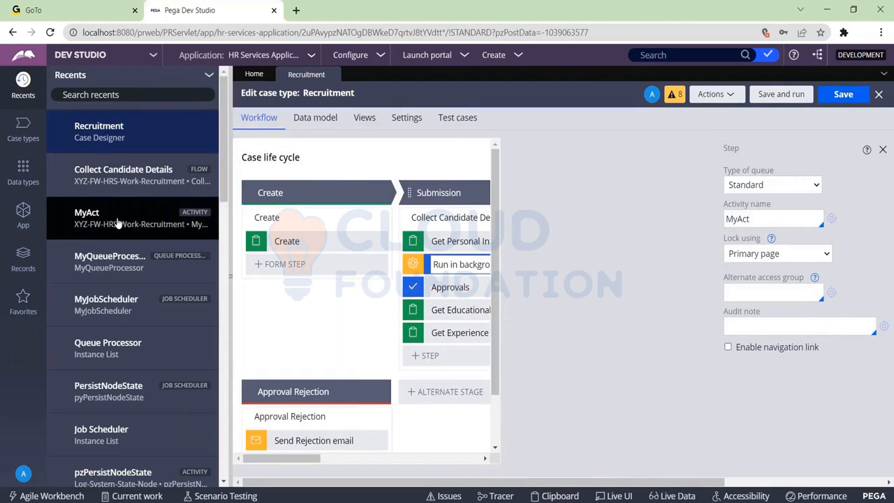
left_click(119, 220)
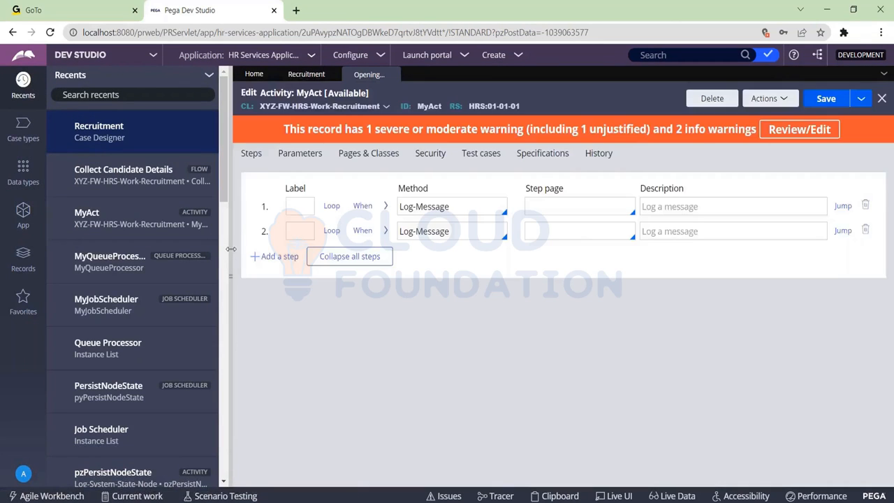
left_click(131, 262)
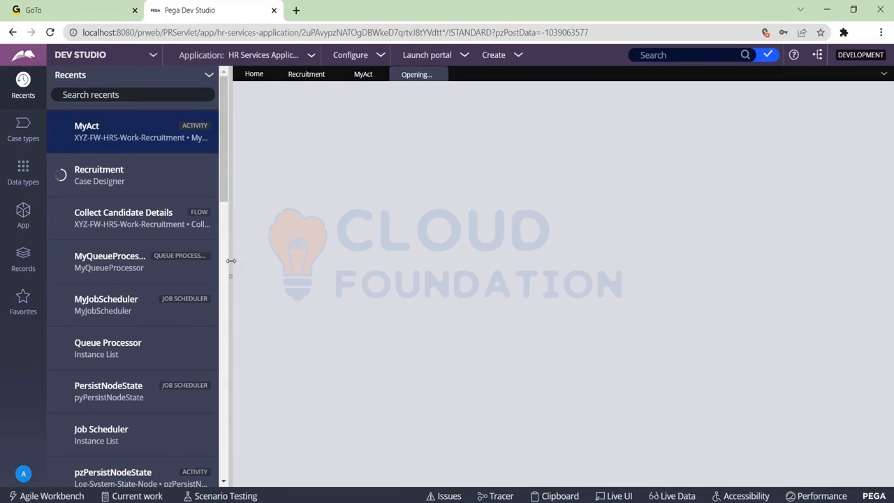
left_click(231, 261)
scroll(205, 338, "down", 2)
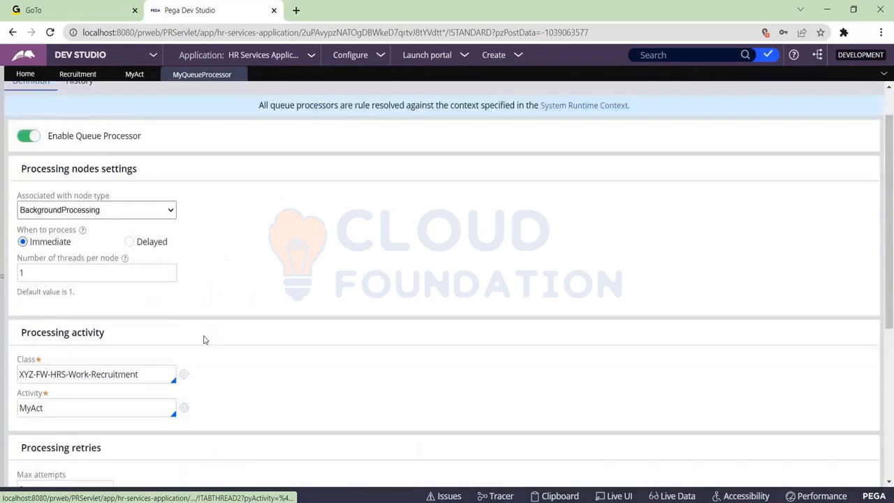
scroll(217, 318, "up", 2)
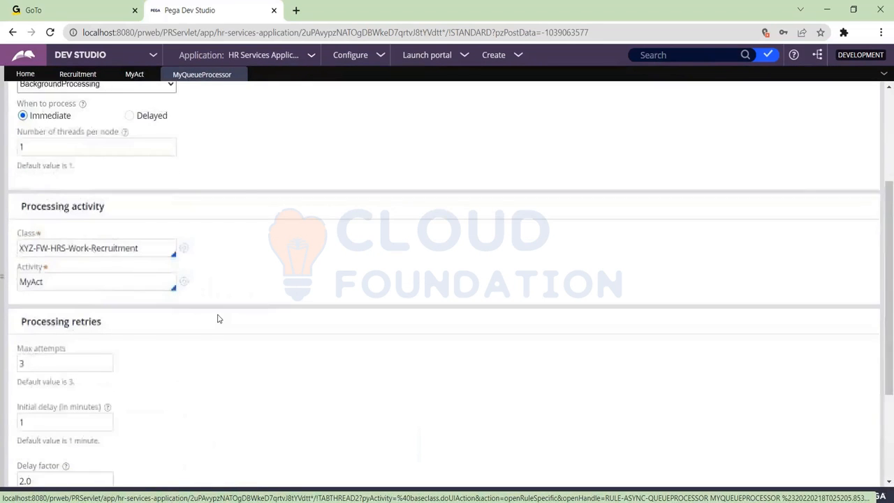
scroll(217, 317, "down", 1)
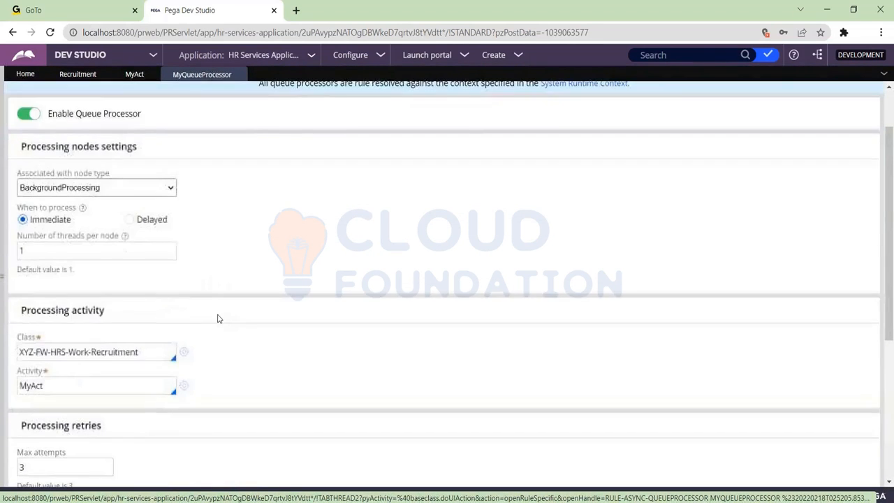
scroll(217, 318, "up", 2)
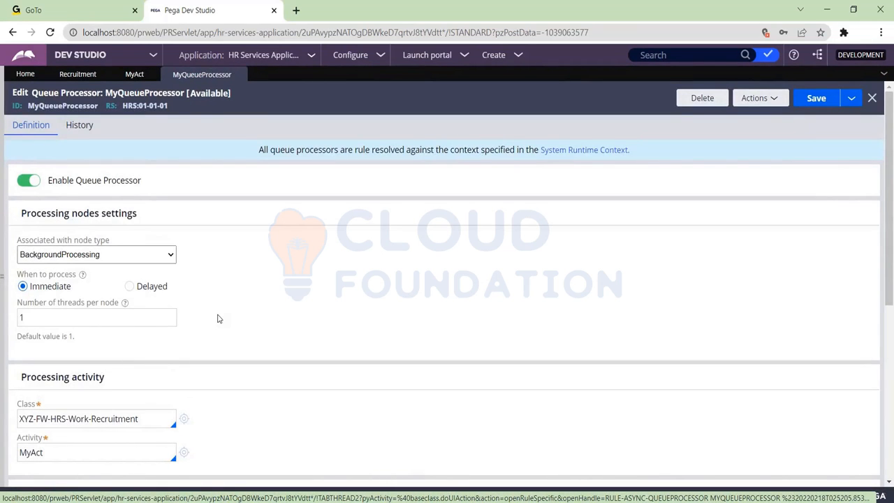
scroll(217, 317, "down", 2)
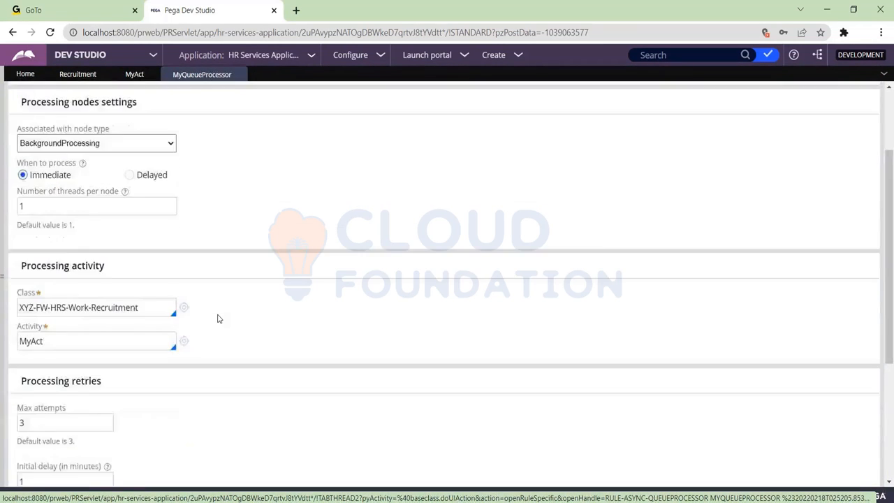
scroll(217, 317, "up", 2)
Step: Set the Recruitment case's Run in background step to the Dedicated queue type with MyQueueProcessor as its queue processor
left_click(86, 77)
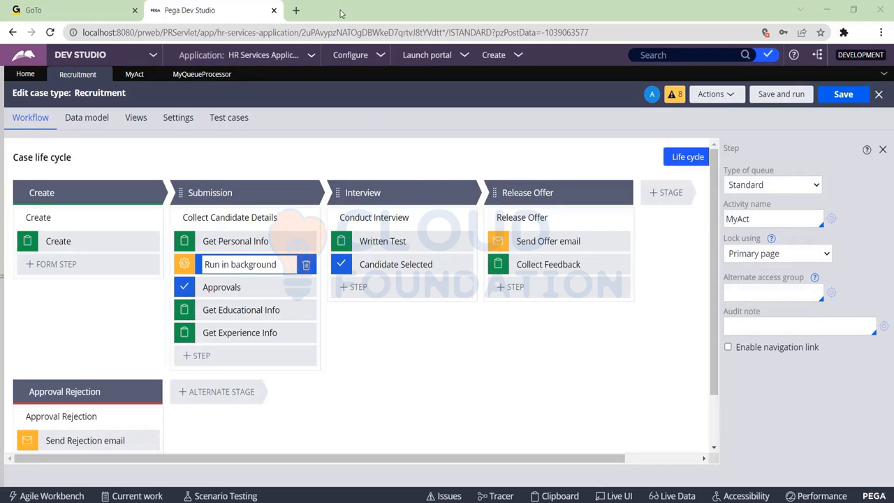
key("Down")
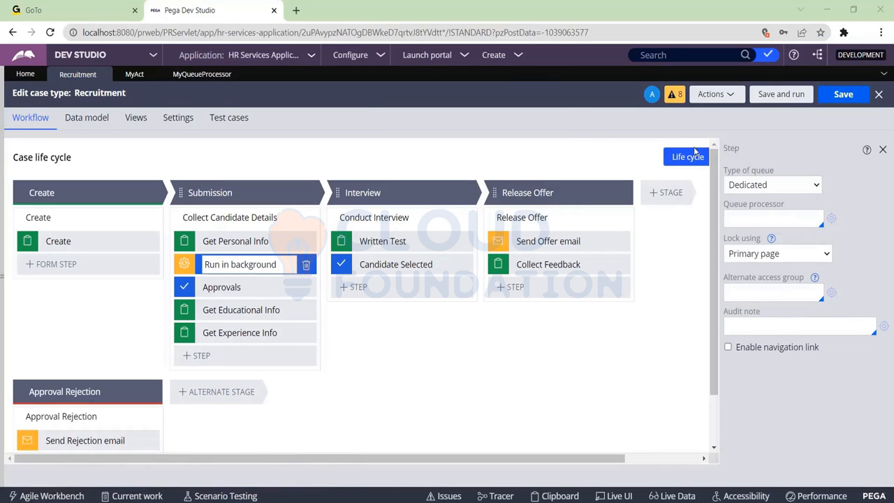
left_click_drag(725, 204, 800, 202)
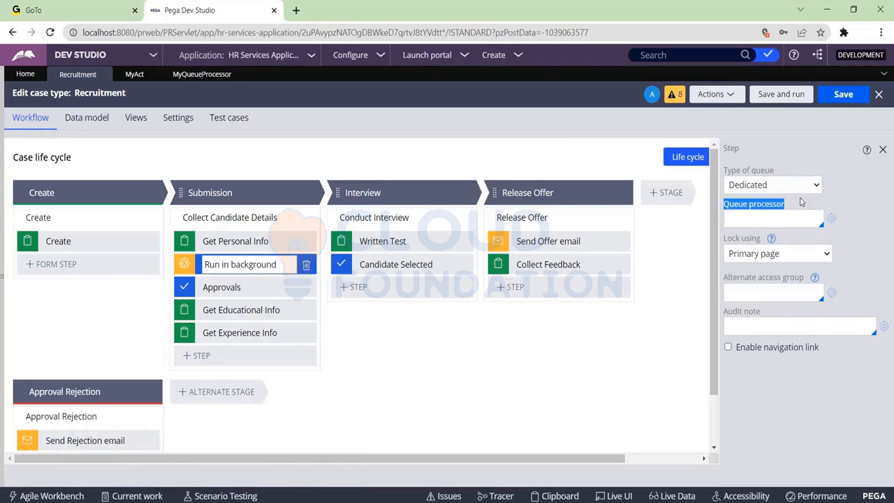
left_click(745, 218)
left_click(735, 219)
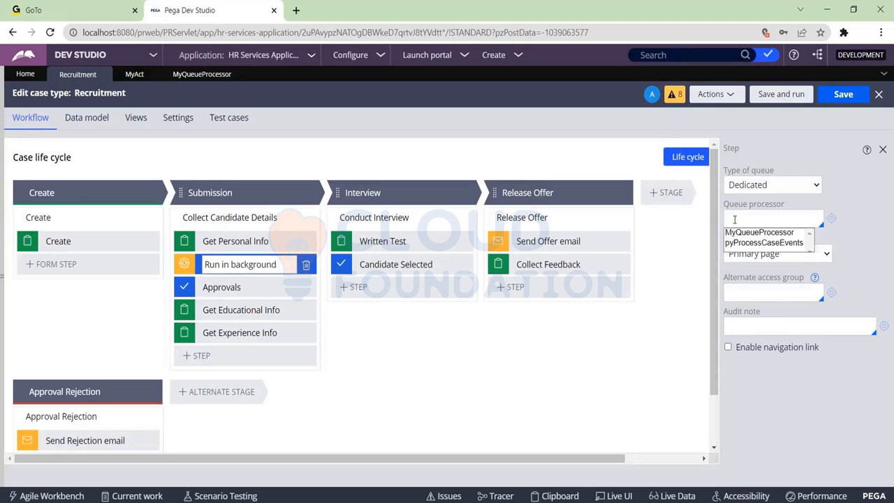
key("Down")
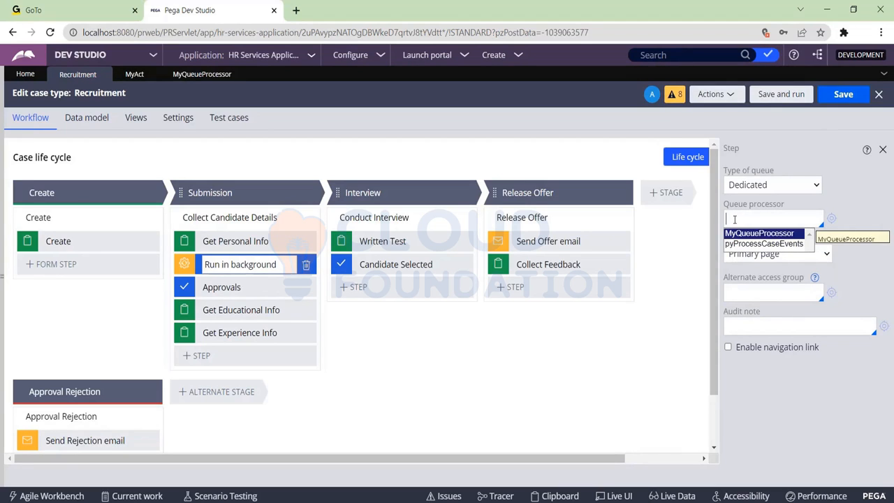
key("Return")
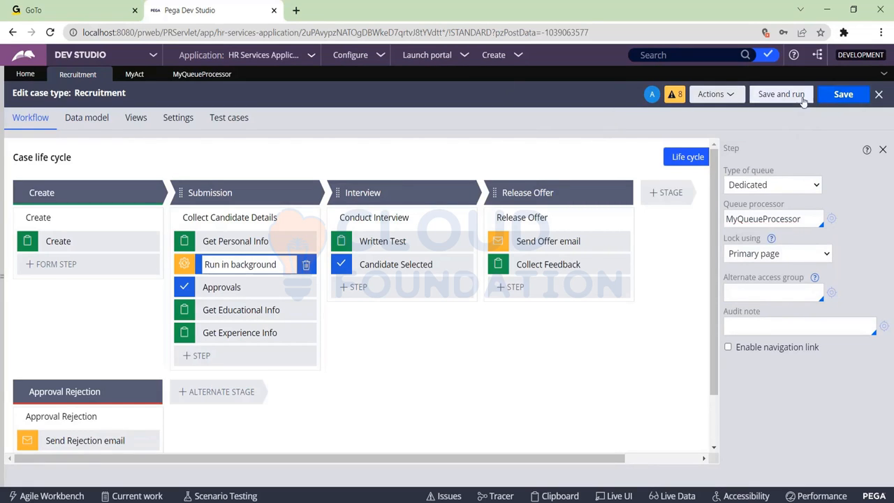
Step: Save and run the Recruitment case type, advancing the new case past Create and Get Personal Info with the form left blank
left_click(793, 102)
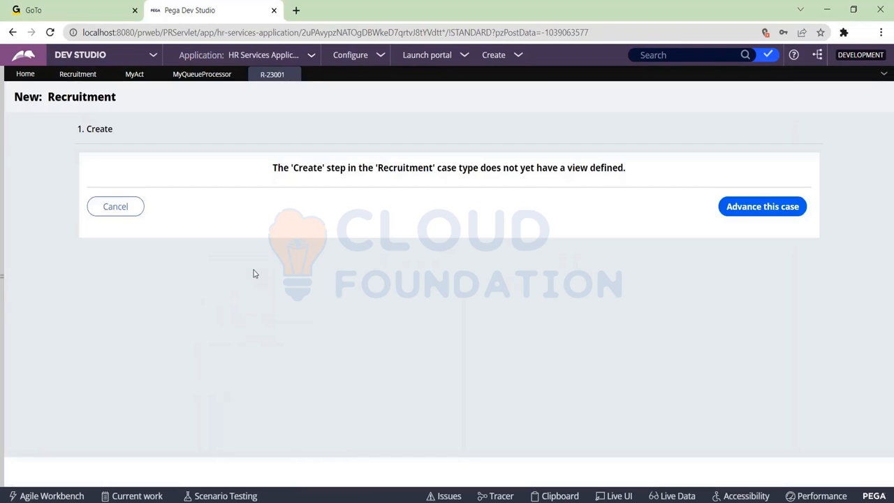
left_click(766, 208)
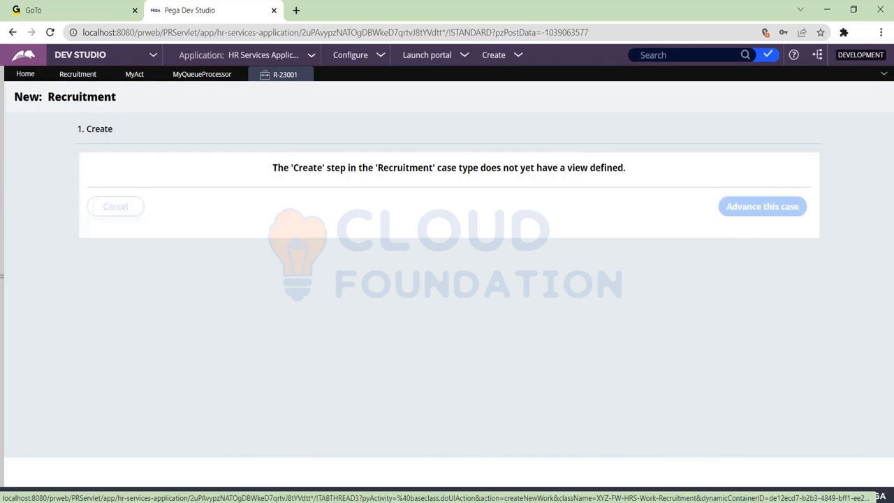
left_click(196, 75)
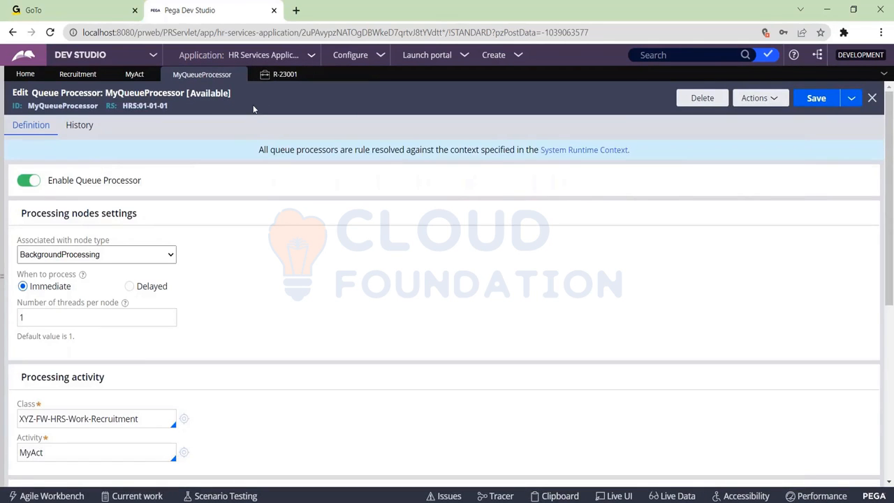
left_click(282, 76)
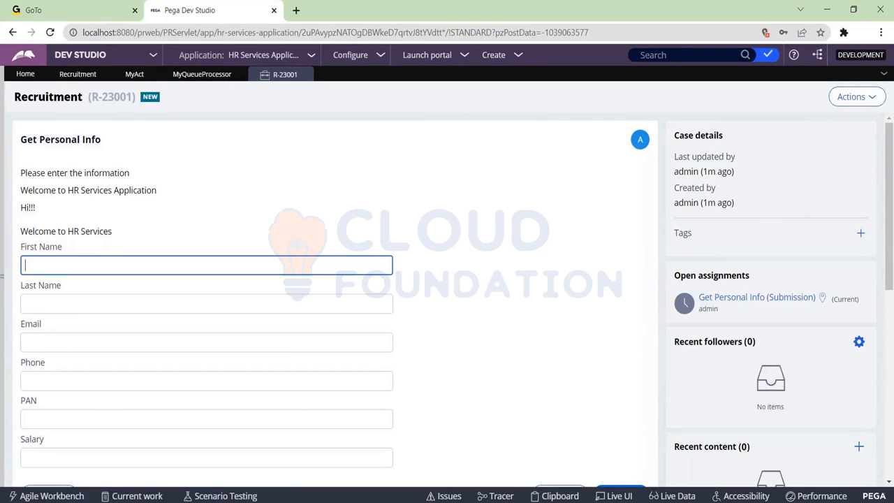
scroll(433, 275, "down", 1)
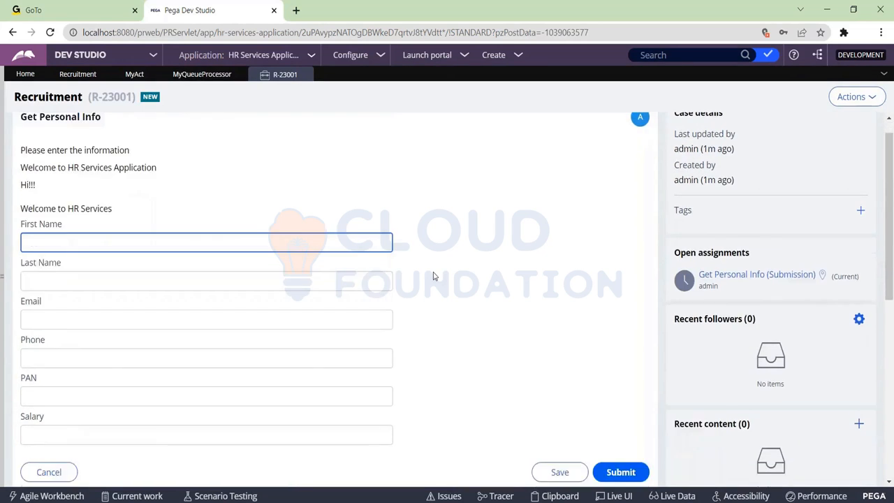
scroll(433, 275, "down", 5)
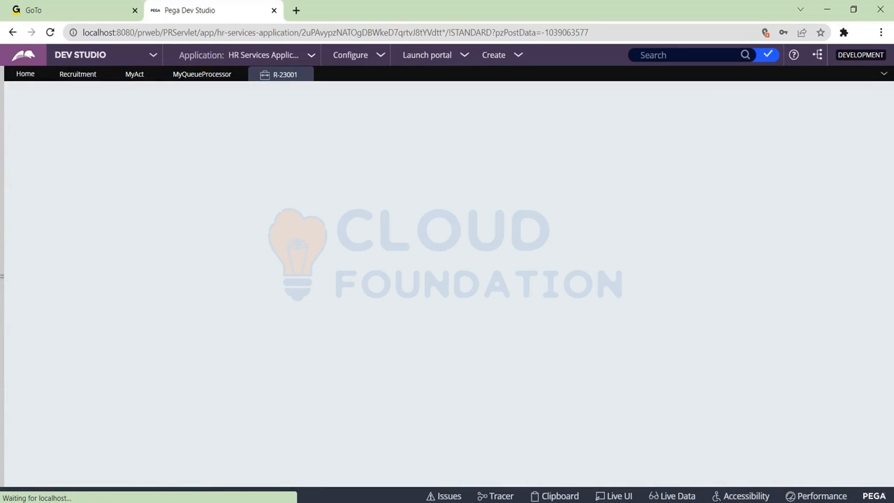
Step: Review the Run in background step's dedicated queue settings, and switch to Admin Studio to open the queue processors list
left_click(66, 78)
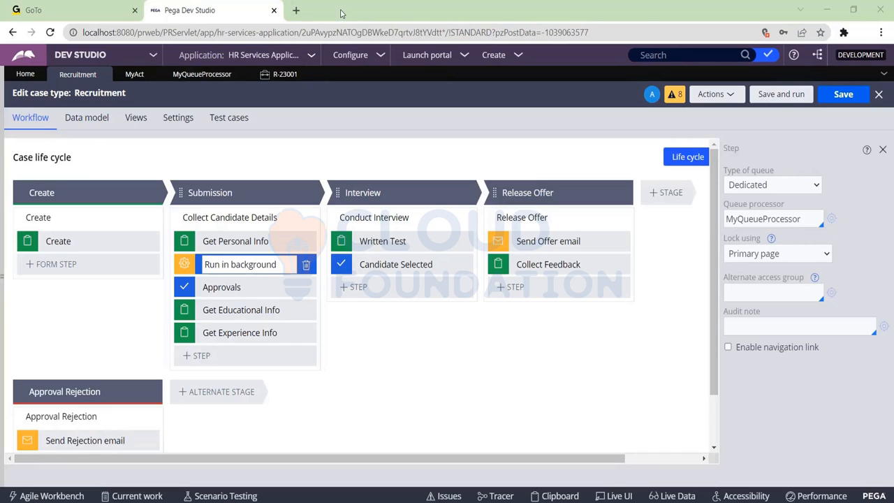
key("F5")
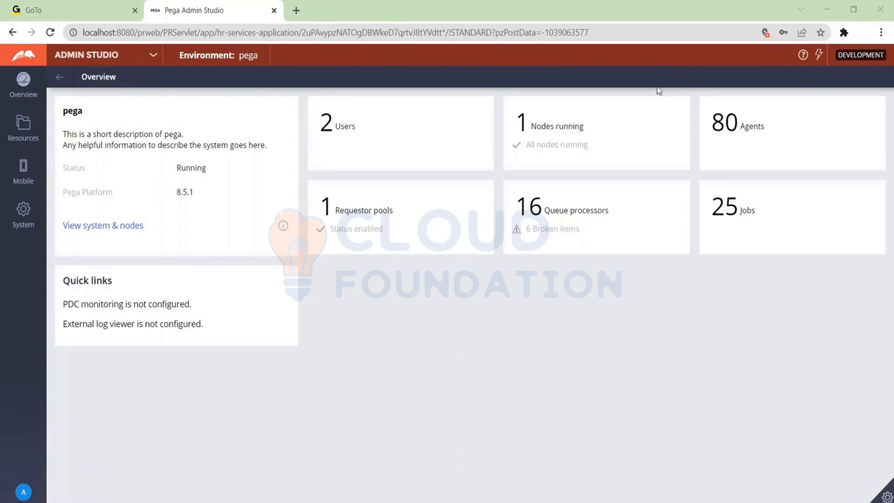
left_click(625, 218)
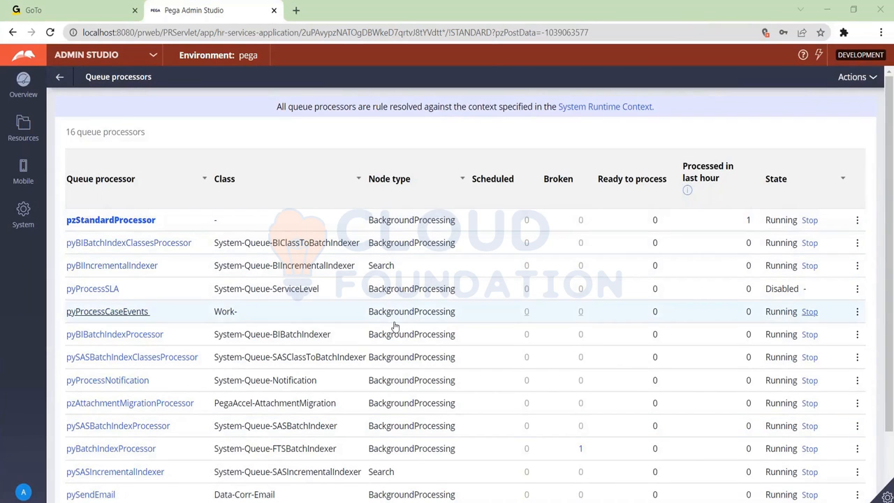
Step: Filter the queue processors list by name to MyQueueProcessor
scroll(395, 326, "down", 2)
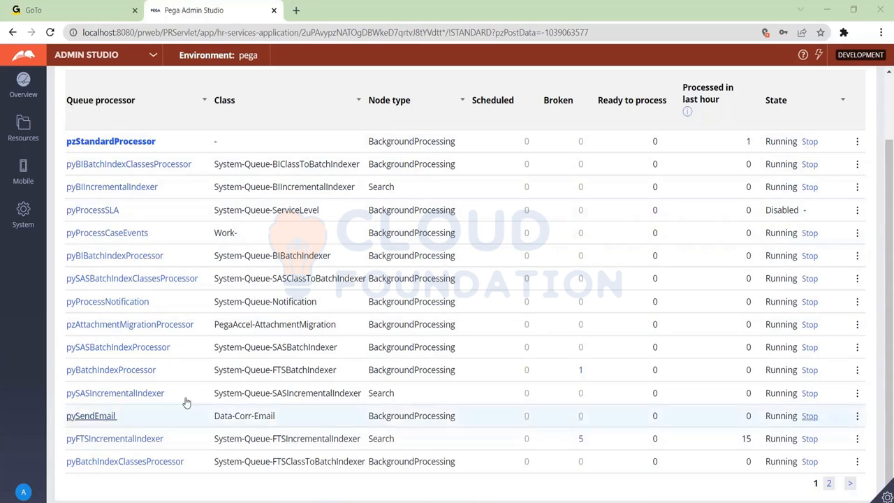
scroll(153, 356, "up", 3)
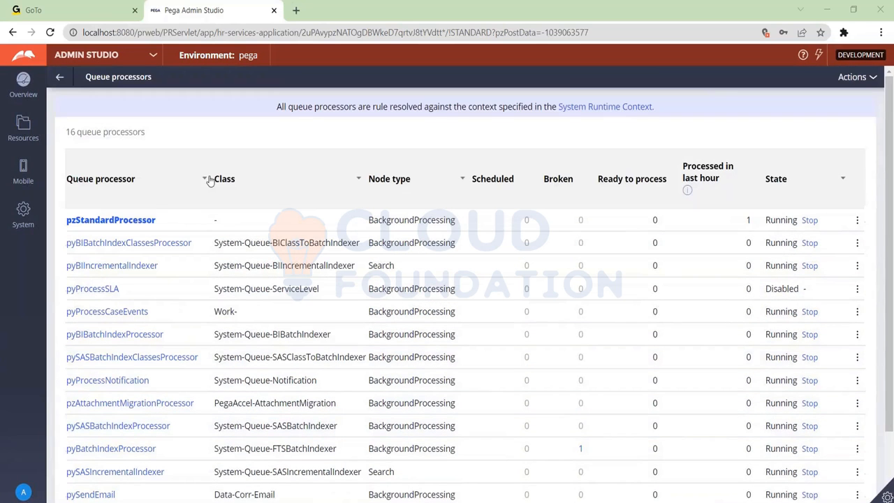
left_click(204, 180)
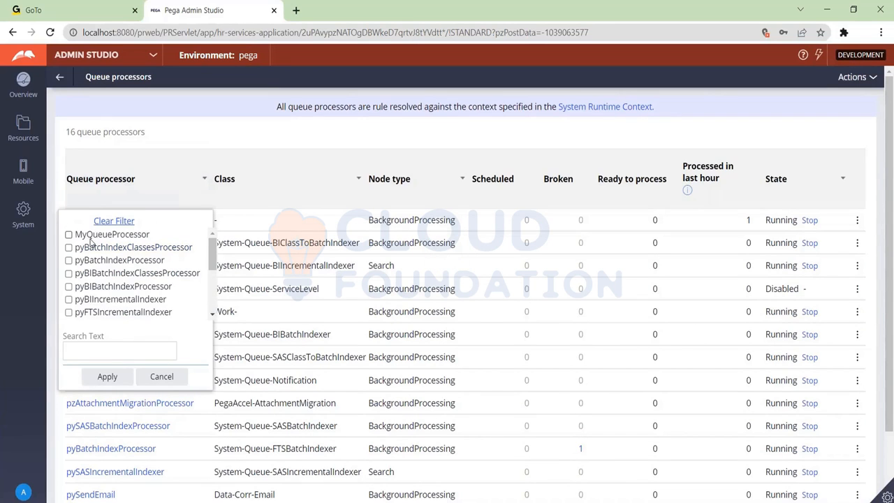
left_click(68, 236)
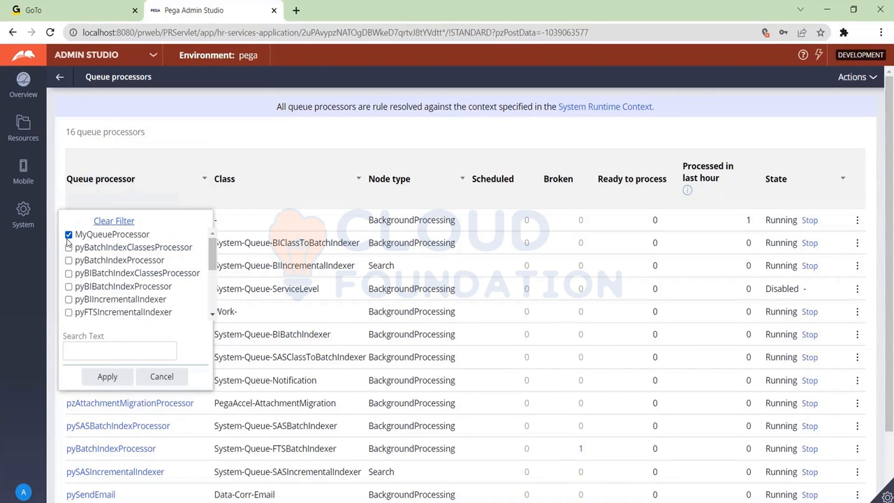
left_click(107, 377)
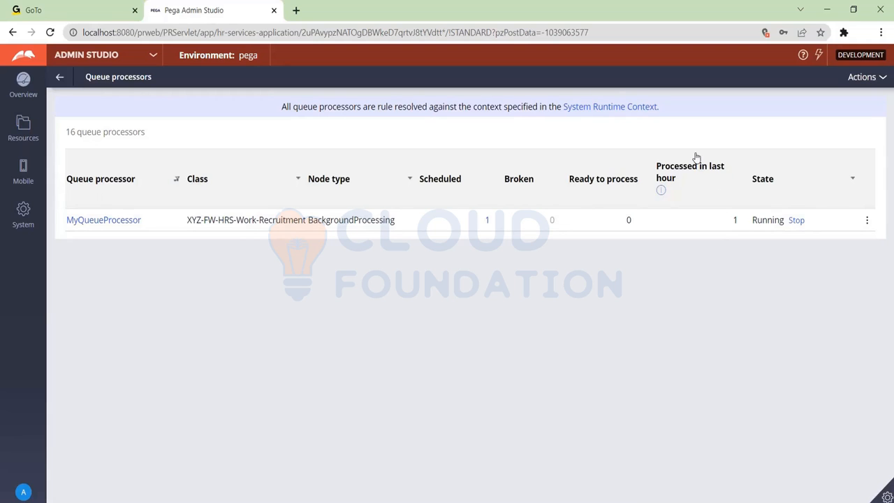
Step: Open MyQueueProcessor's scheduled items, and examine the queued Recruitment case item and the actions available for it
left_click(735, 222)
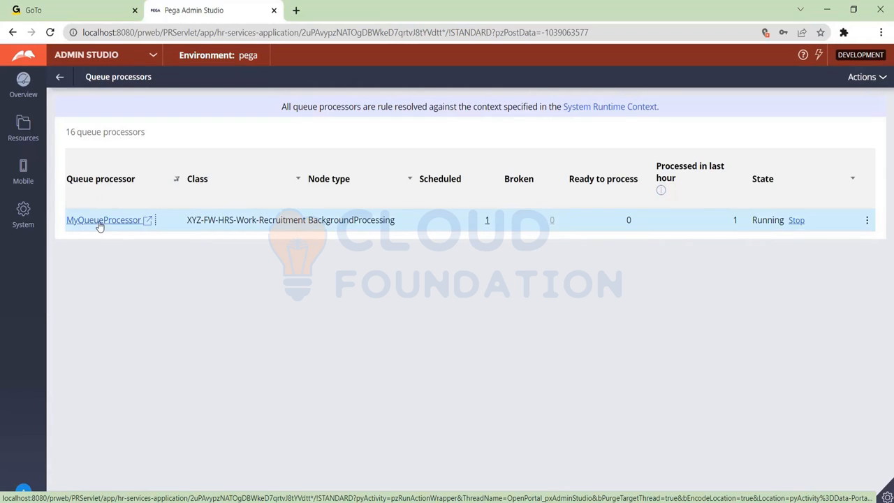
left_click(150, 224)
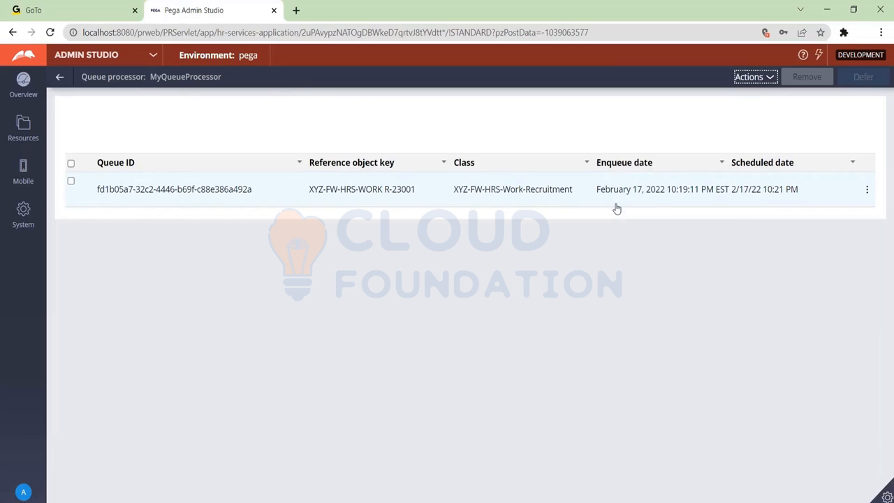
left_click(865, 190)
left_click(865, 192)
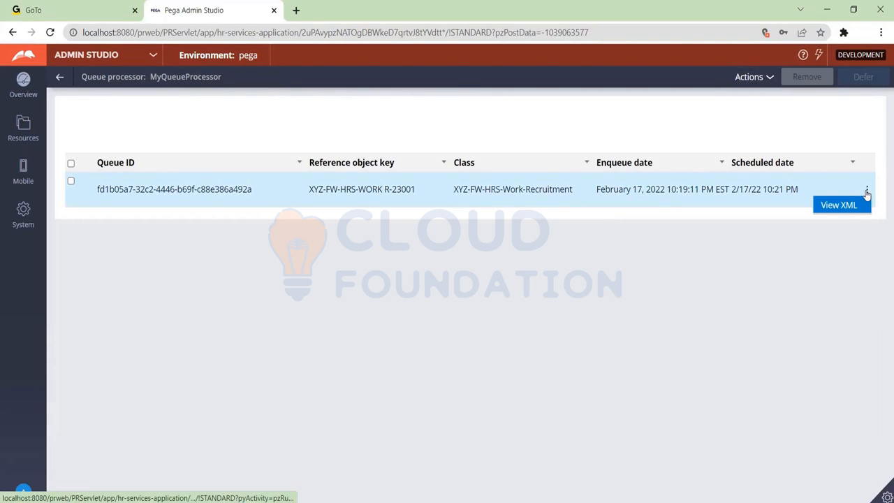
left_click(70, 181)
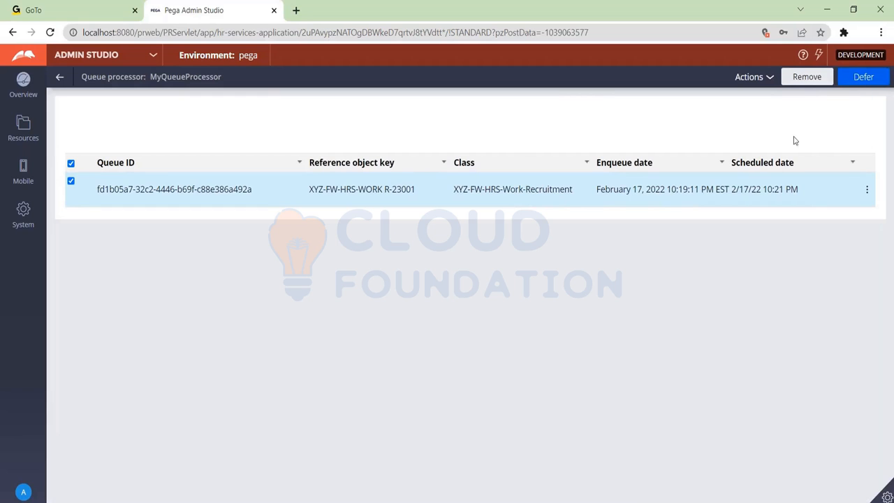
Step: Return to the queue processors list, discarding the item selection, and check MyQueueProcessor on page 2
left_click(59, 80)
left_click(493, 109)
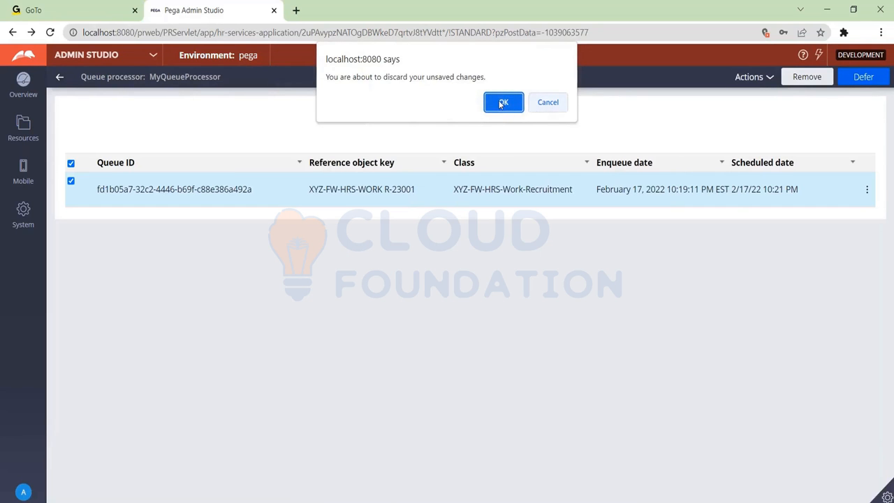
left_click(502, 103)
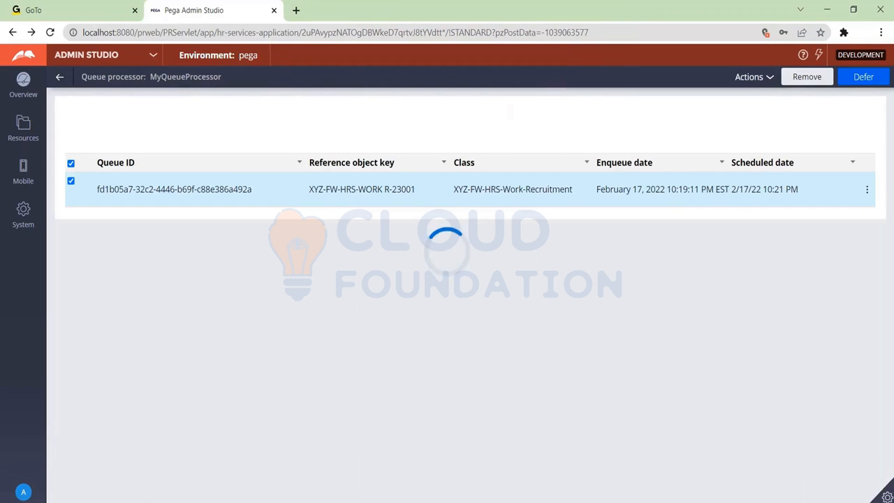
scroll(479, 340, "down", 2)
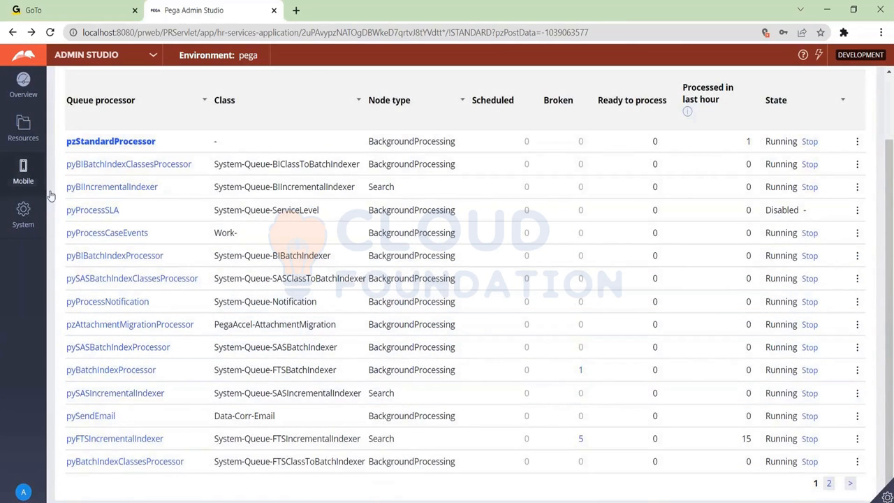
left_click(828, 483)
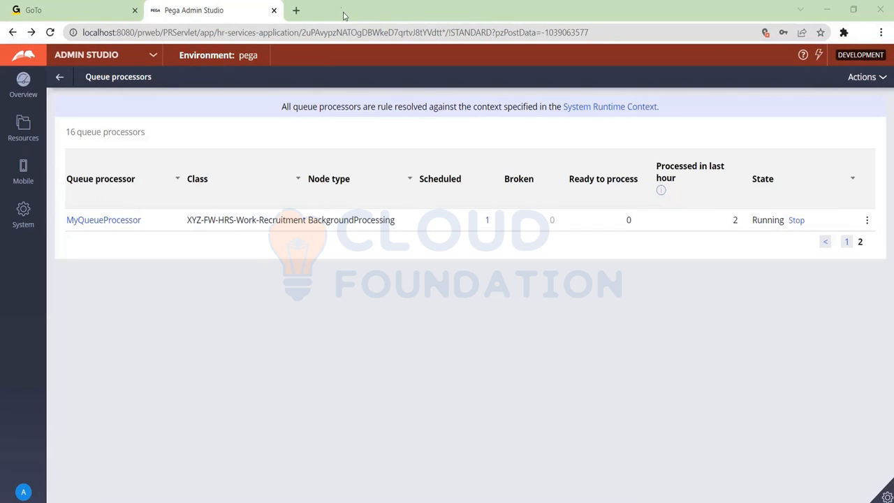
Step: Start a trace on MyQueueProcessor to capture the next item it processes
left_click(866, 220)
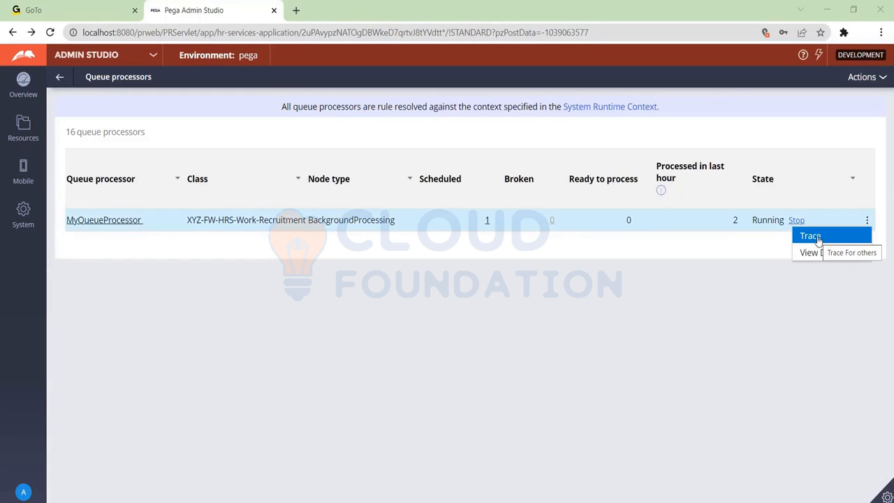
left_click(811, 236)
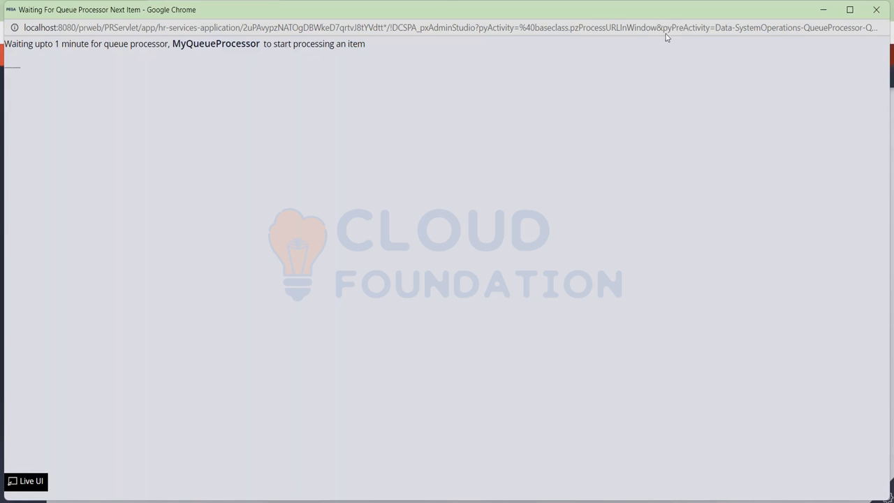
key("alt+Tab")
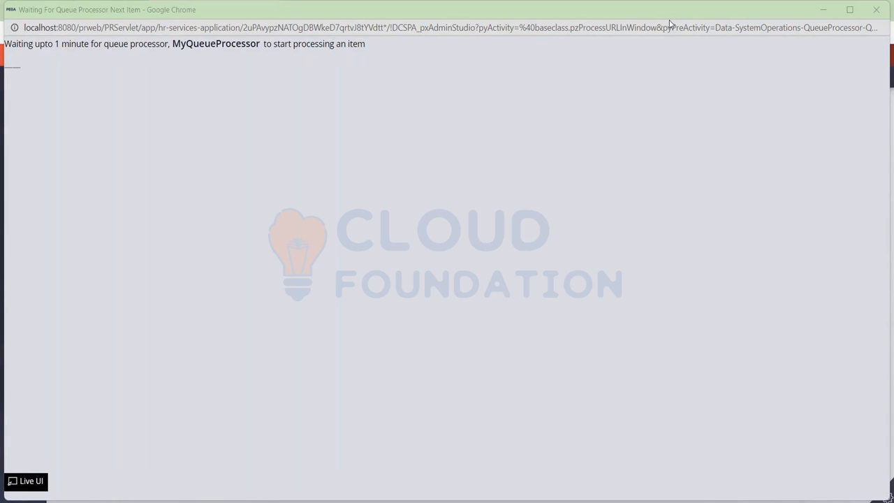
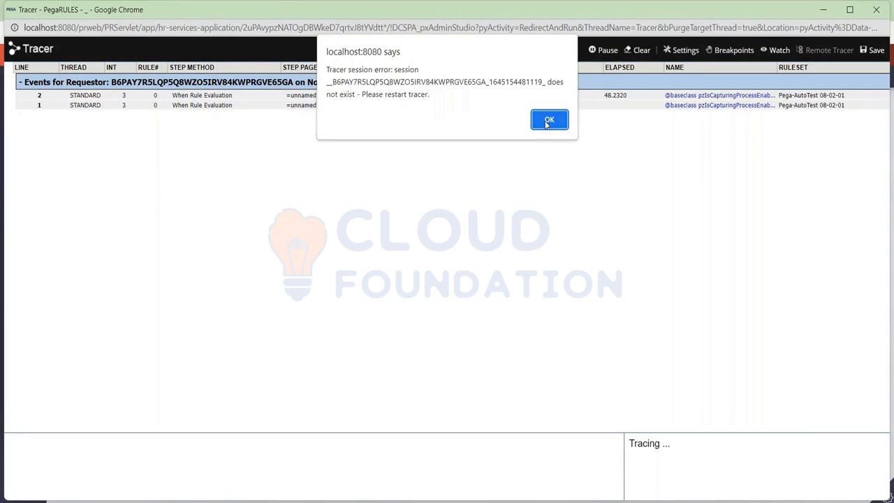
Step: Dismiss the Tracer session error and examine the properties of the When Begin event on trace line 1
left_click(546, 121)
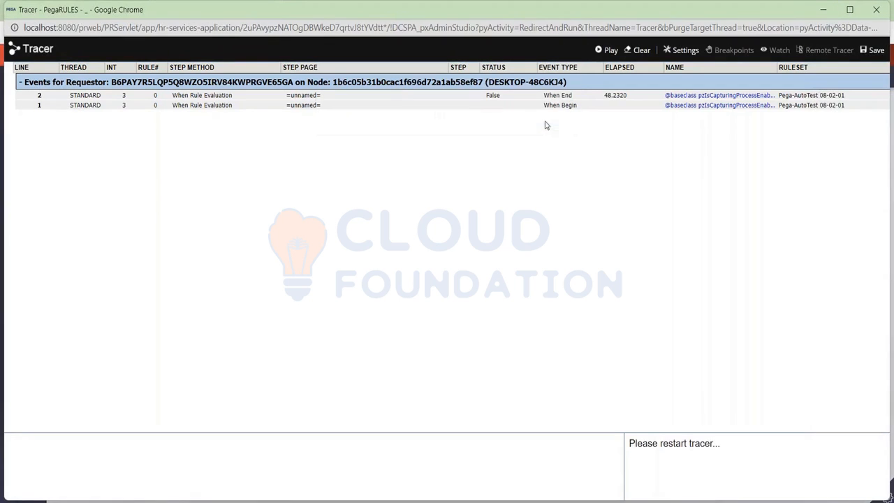
left_click(200, 106)
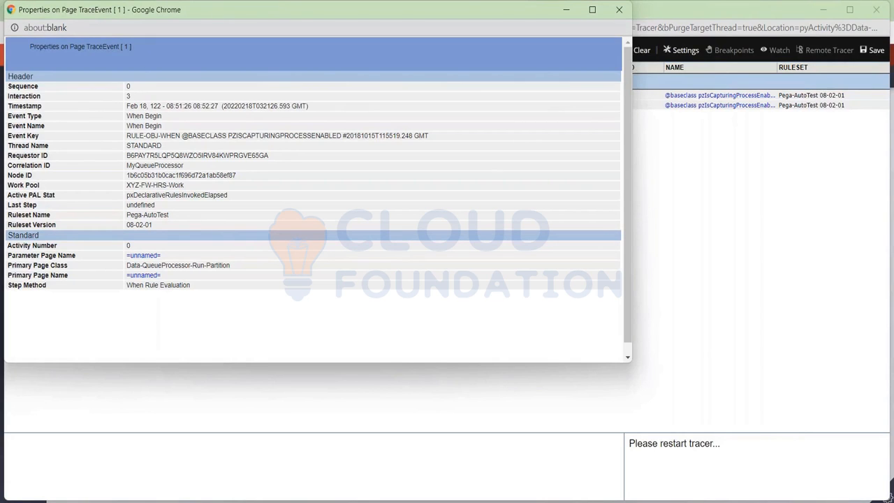
left_click_drag(221, 17, 245, 37)
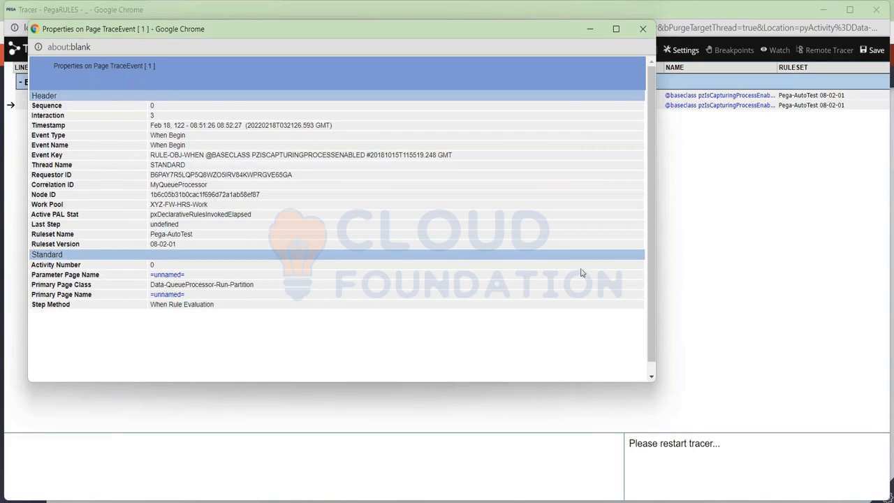
left_click(697, 279)
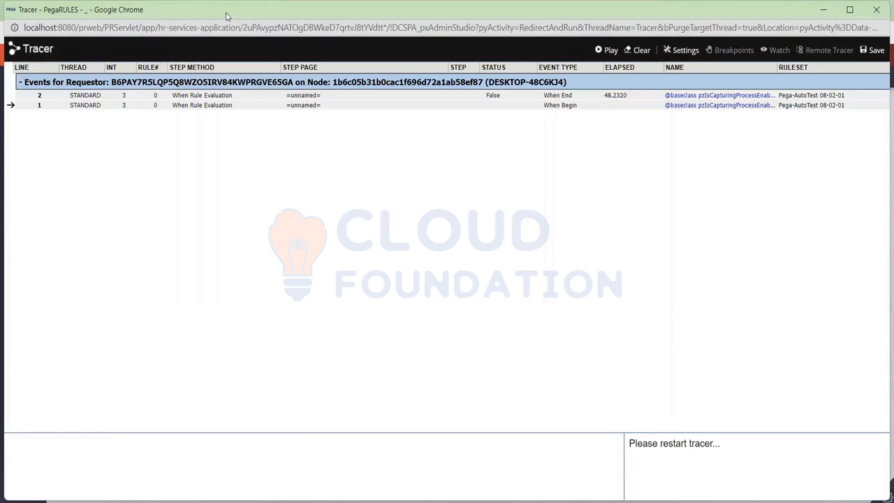
Step: Minimize the Tracer window and close the trace event properties window to return to the queue processors list
left_click_drag(227, 10, 226, 91)
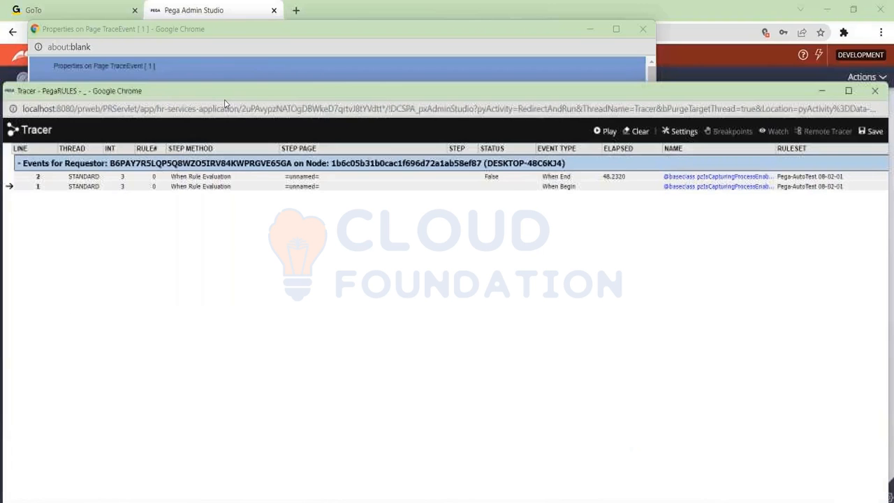
left_click(824, 92)
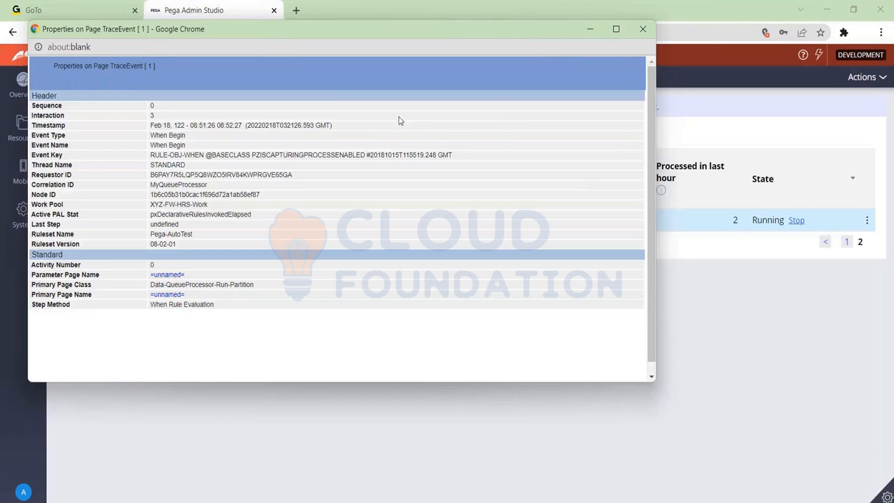
left_click_drag(268, 31, 270, 78)
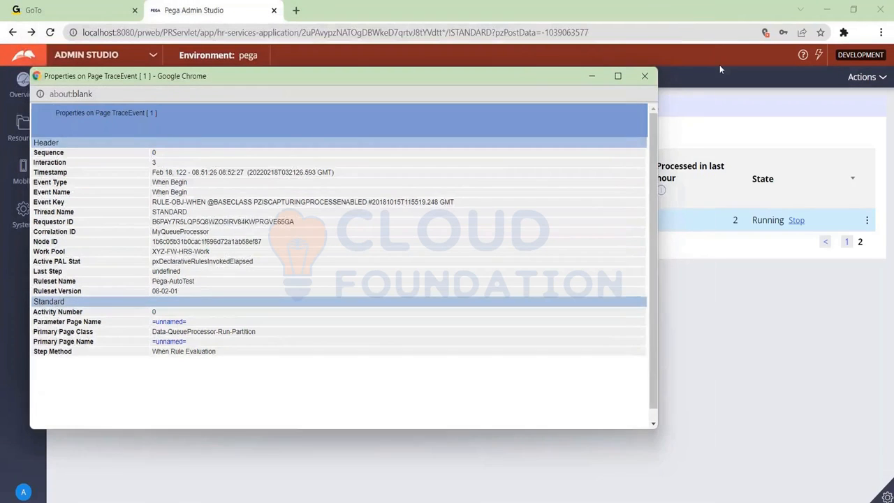
left_click(646, 76)
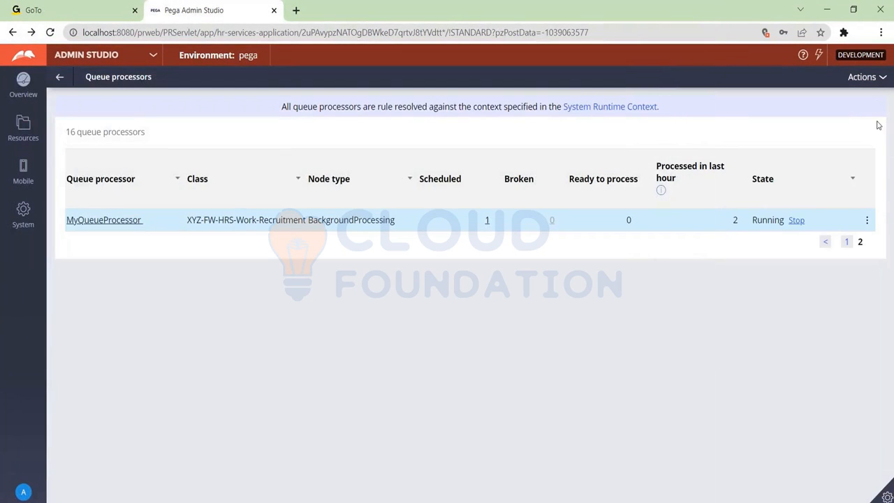
Step: Refresh the queue processors list and filter it by name to MyQueueProcessor
left_click(883, 78)
left_click(880, 91)
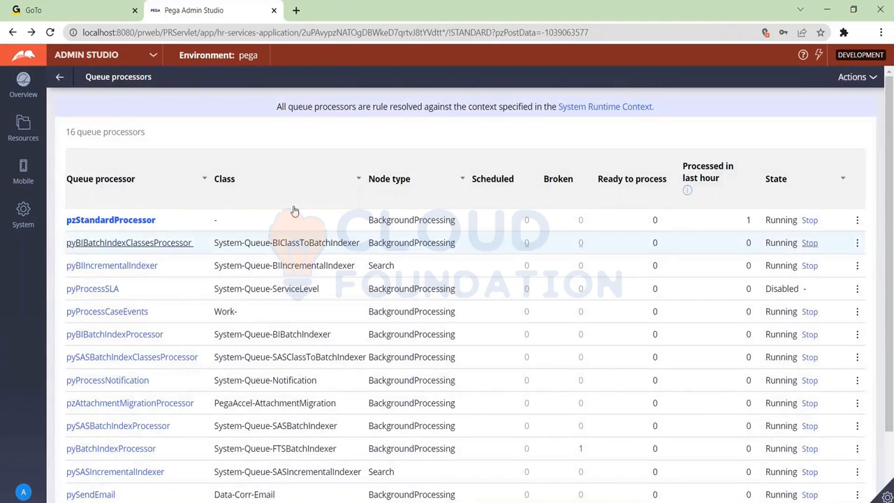
left_click(205, 180)
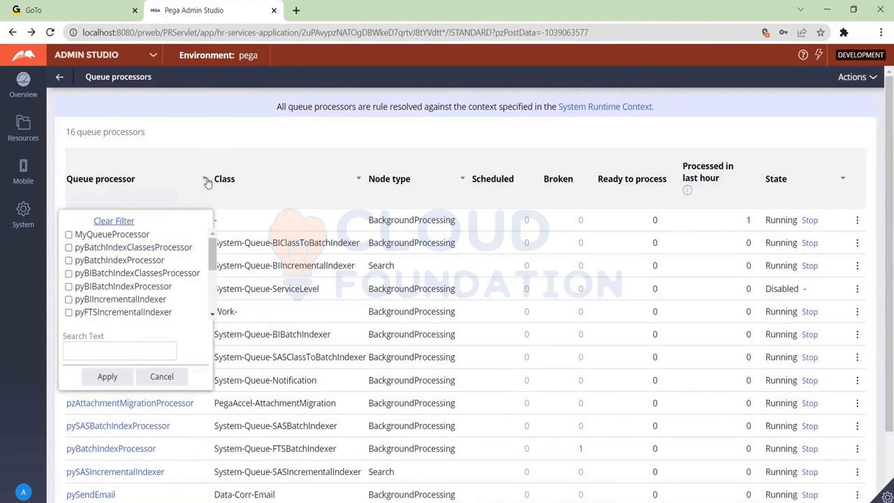
left_click(68, 235)
left_click(108, 376)
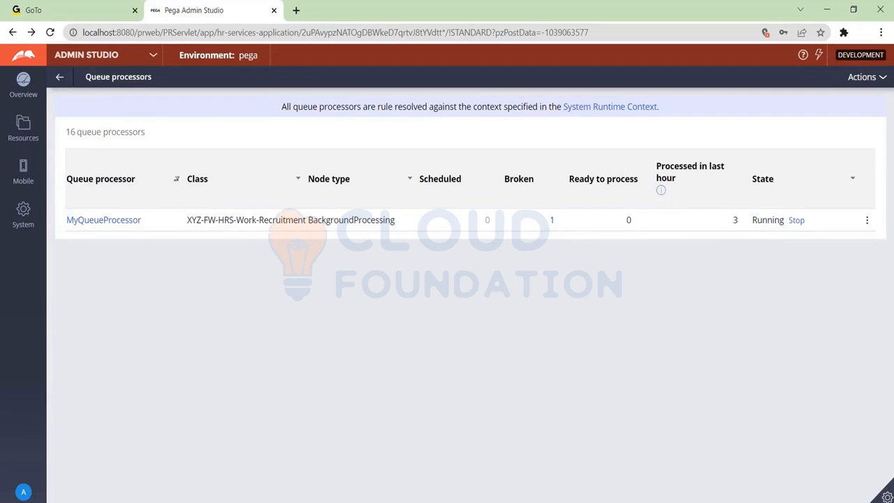
Step: Open MyQueueProcessor's broken items, select the Recruitment case item, and examine the actions available for it
left_click(551, 222)
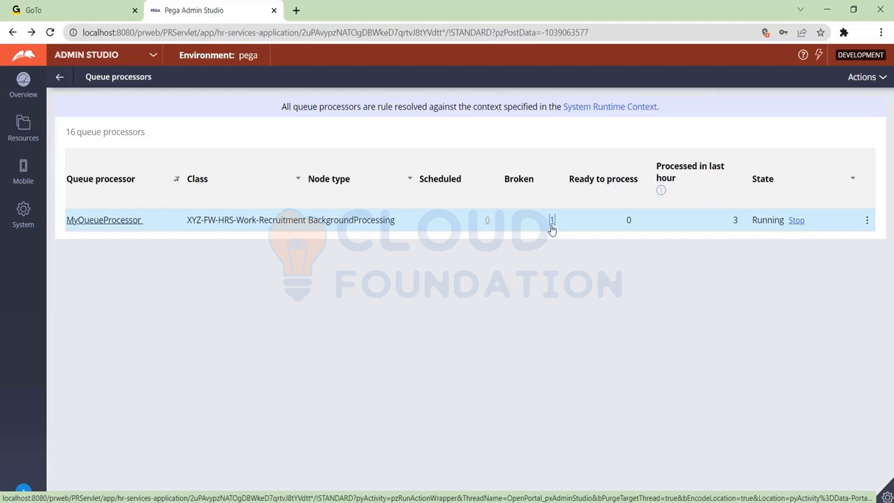
left_click(551, 221)
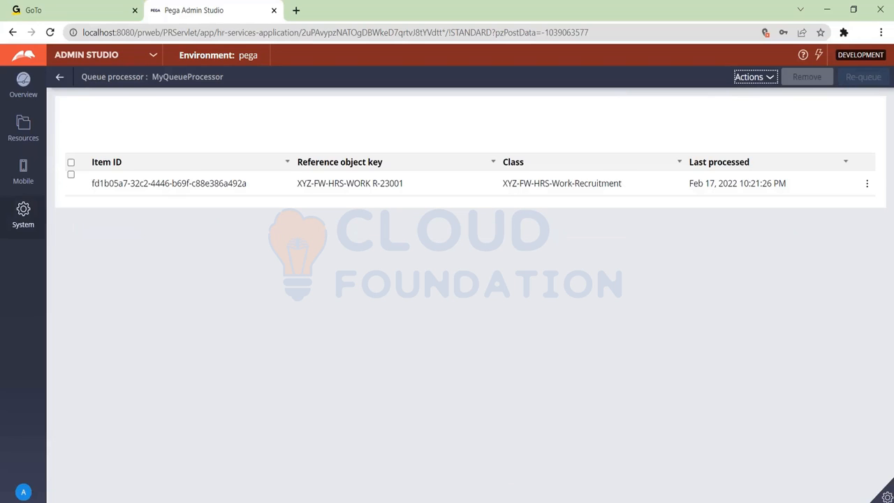
left_click(80, 184)
left_click(71, 175)
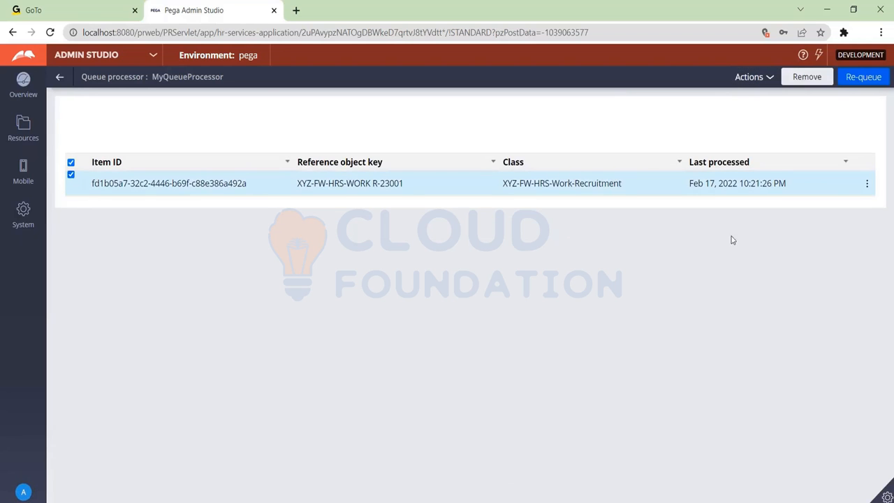
left_click(868, 185)
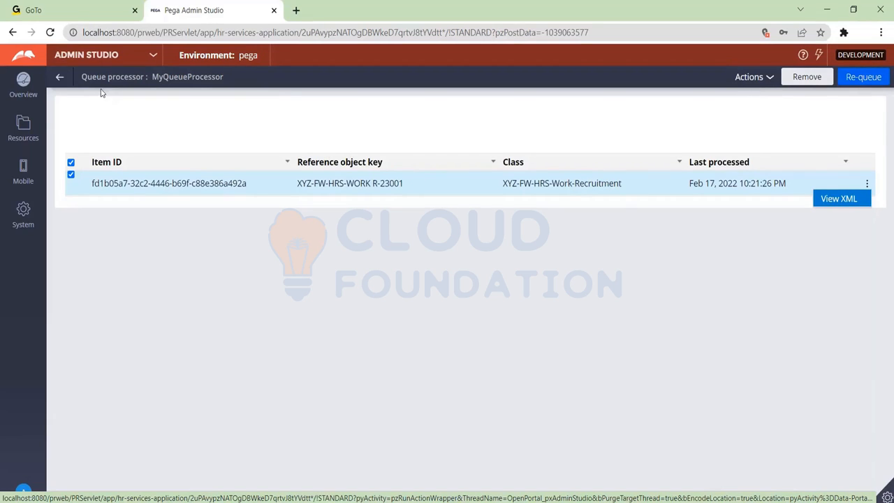
Step: Leave the broken items for the queue processors list, discarding the selection, and filter the list again to MyQueueProcessor
left_click(59, 78)
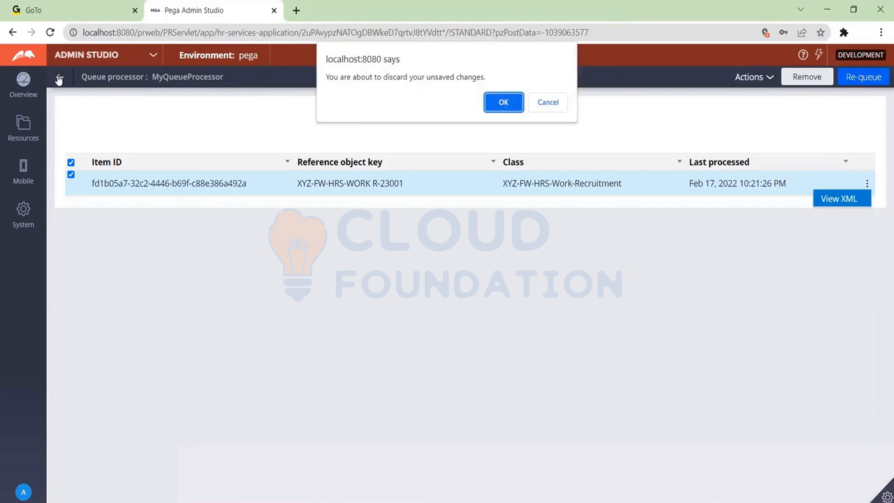
left_click(500, 109)
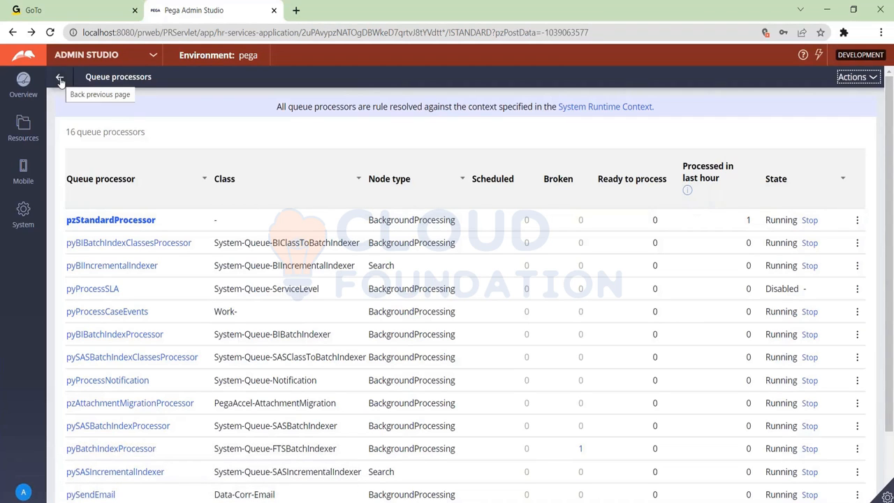
left_click(204, 179)
left_click(110, 239)
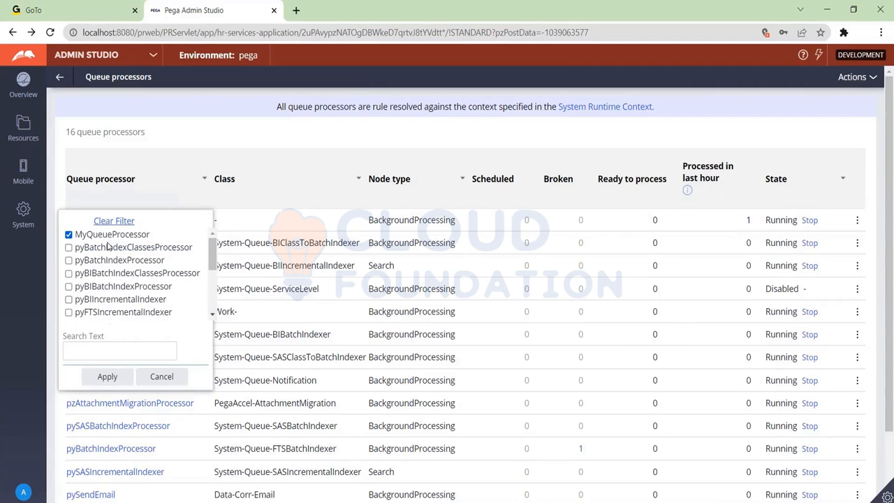
left_click(107, 376)
Step: View the data flow of MyQueueProcessor and examine its run progress and component statistics
left_click(866, 221)
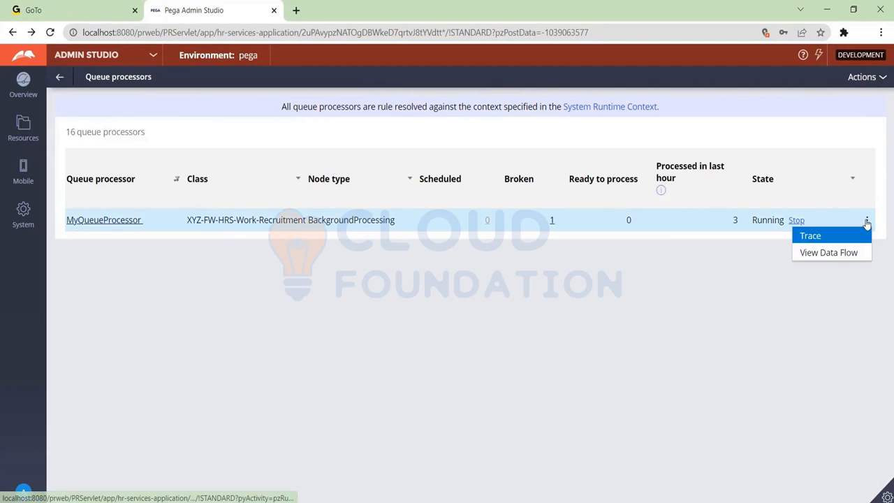
left_click(841, 255)
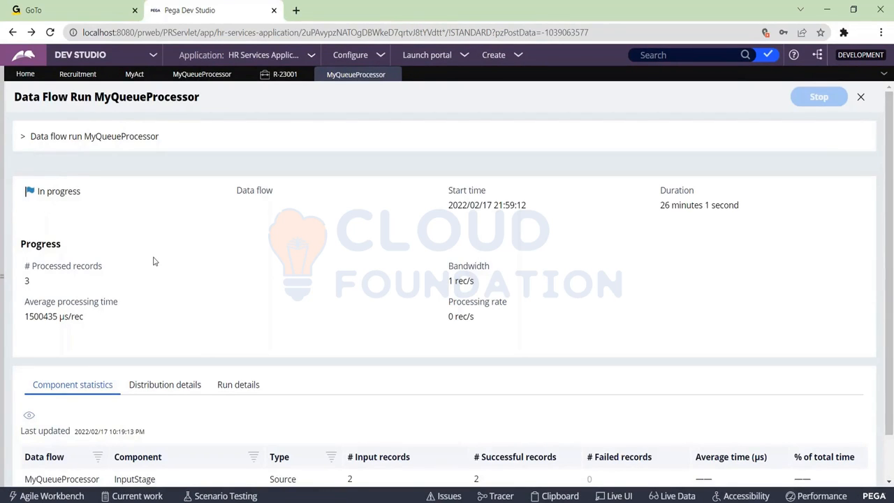
scroll(152, 259, "down", 1)
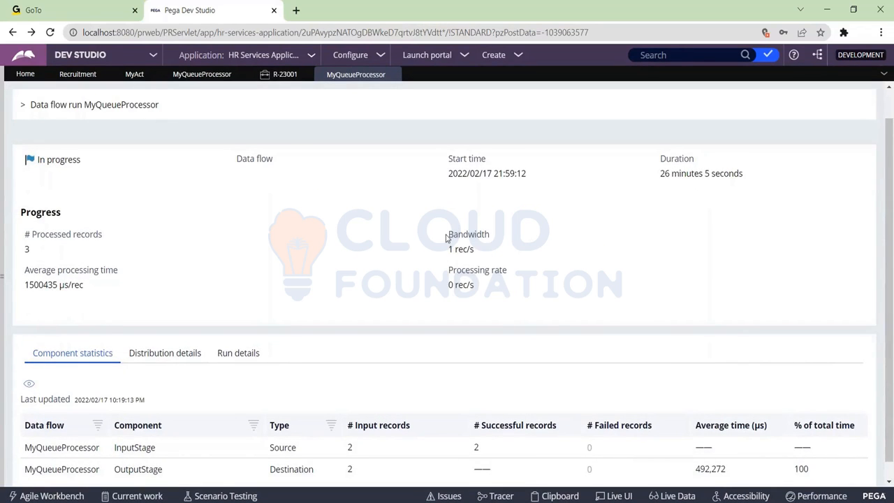
scroll(482, 286, "down", 1)
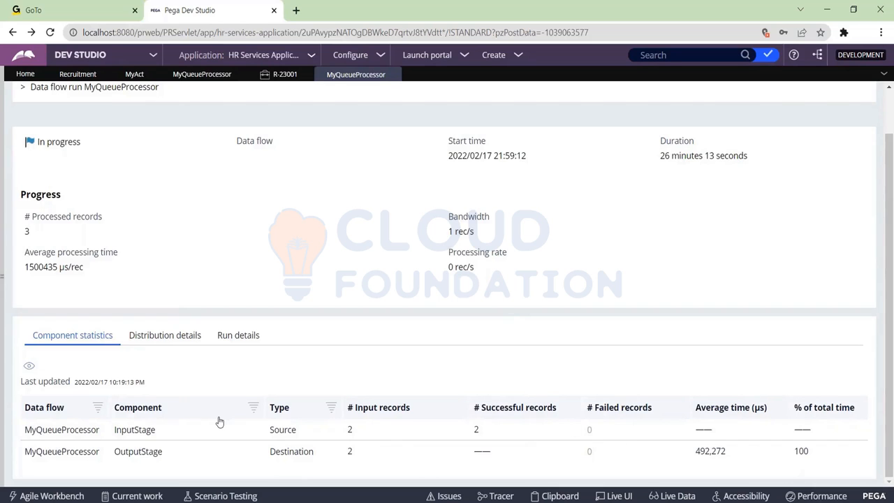
Step: Examine the data flow run's distribution details, including its nodes, partitions and per-node statistics
left_click(199, 341)
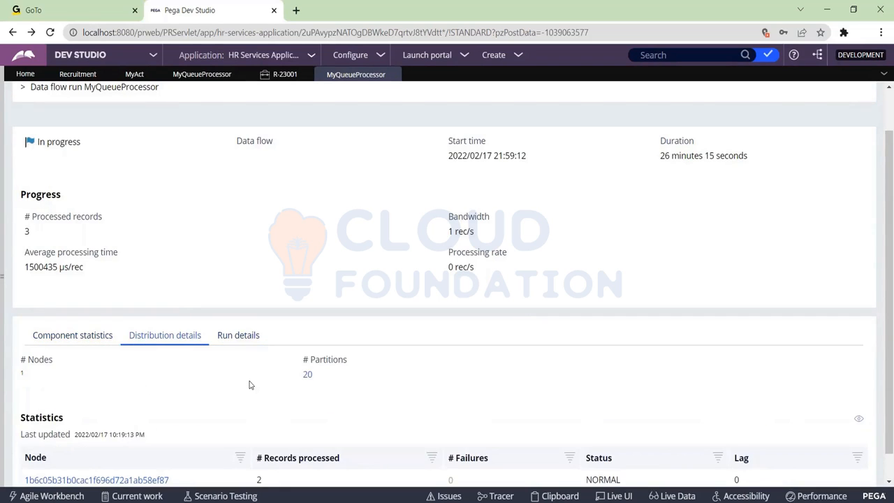
scroll(250, 383, "down", 1)
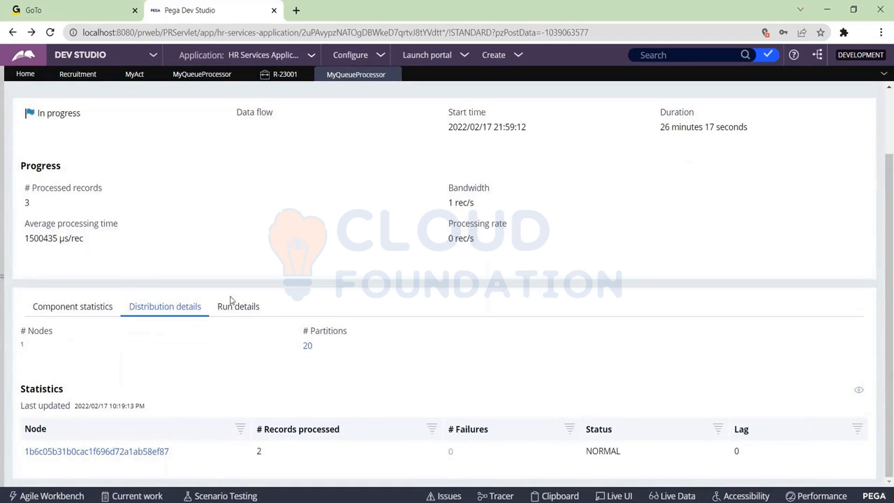
left_click_drag(28, 328, 56, 345)
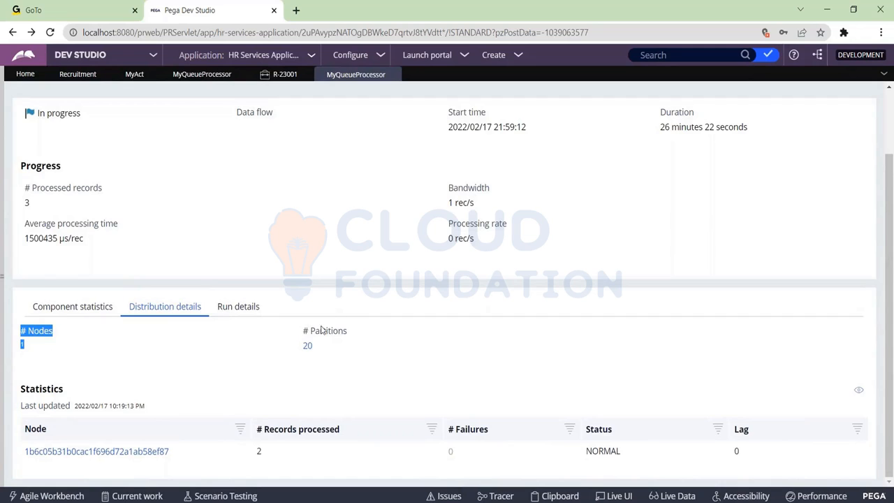
left_click_drag(311, 331, 353, 349)
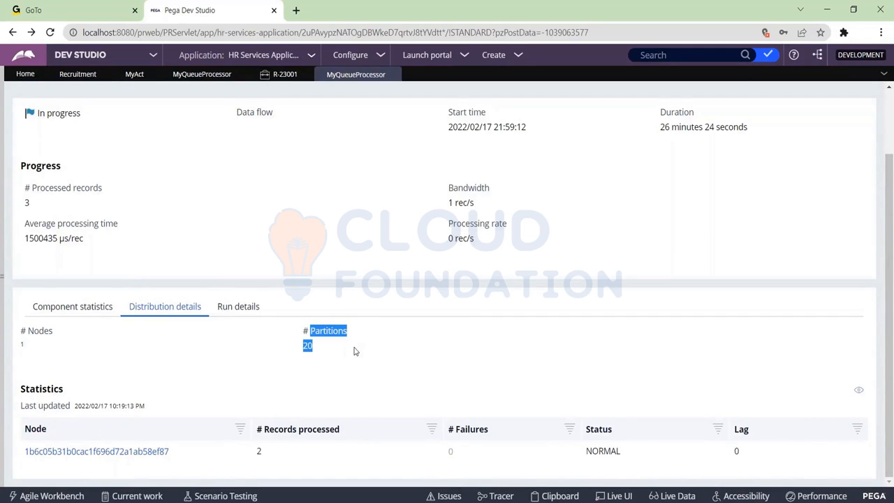
left_click(354, 350)
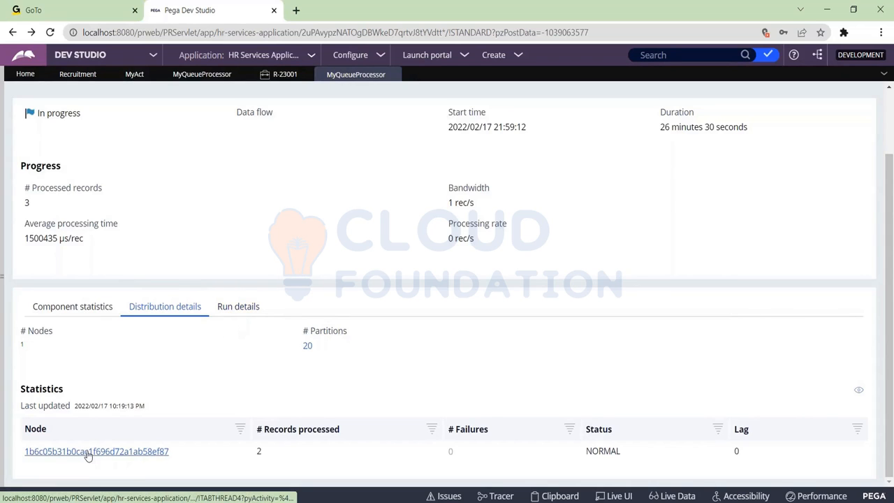
Step: Review the node failure condition in the data flow's run details and open the run's lifecycle events
left_click(220, 314)
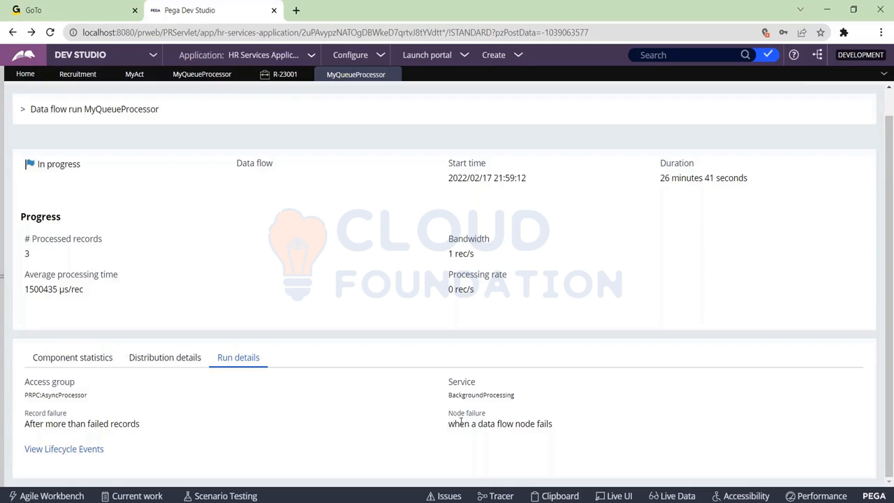
left_click_drag(448, 424, 560, 427)
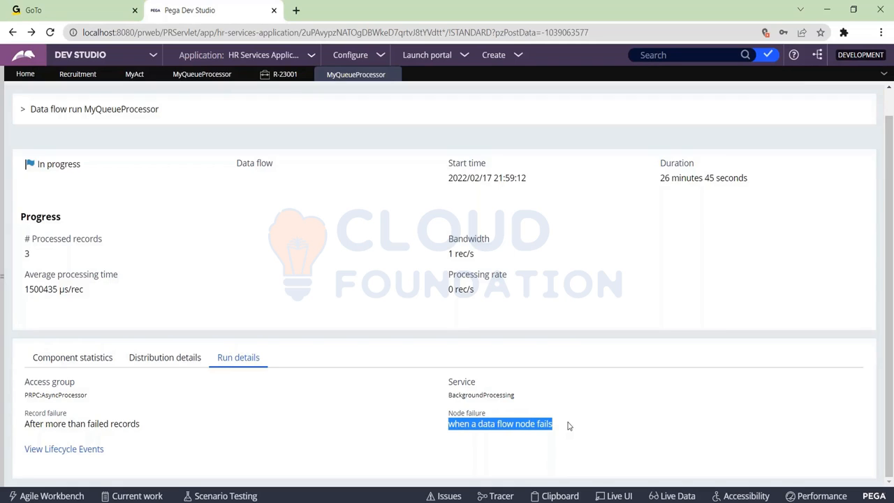
left_click(67, 449)
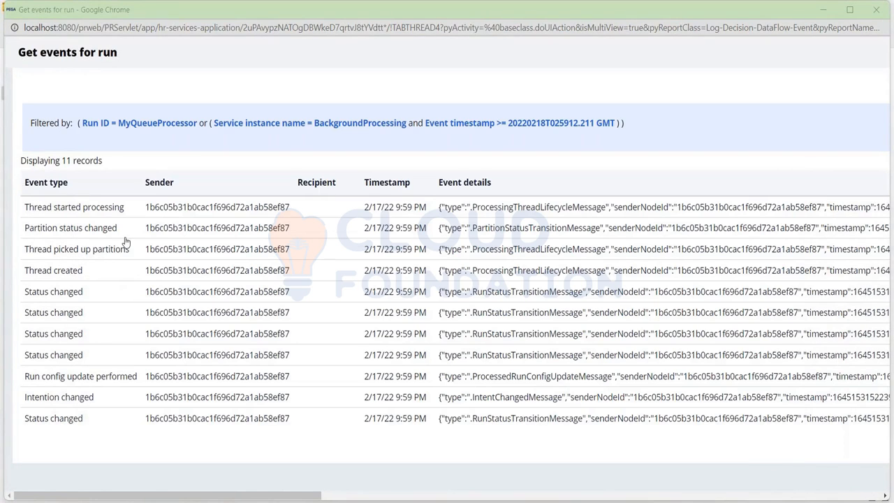
Step: Move the lifecycle events window aside and switch back to the Pega Dev Studio window
left_click(178, 15)
left_click_drag(173, 46, 164, 106)
left_click_drag(285, 106, 287, 53)
left_click(523, 502)
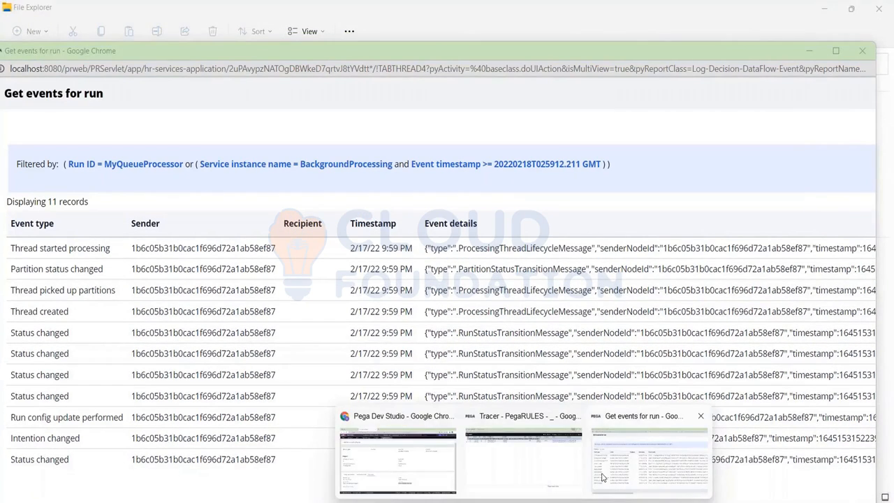
left_click(412, 472)
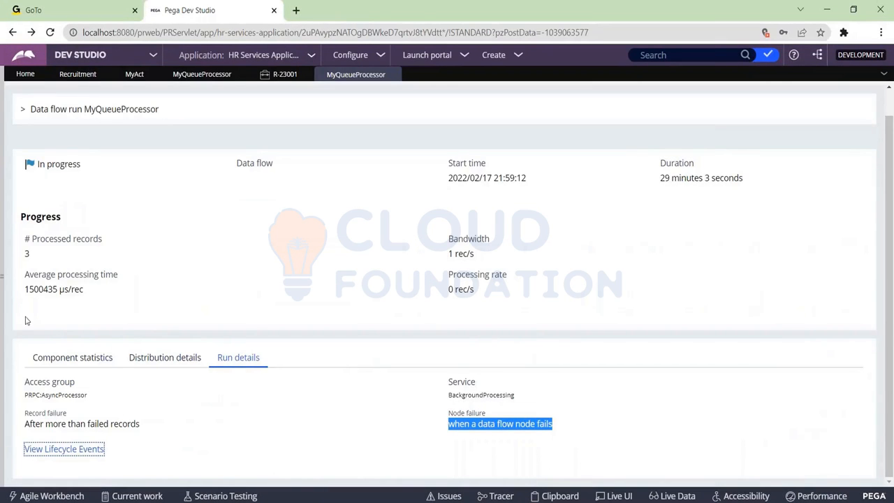
Step: Recheck the data flow run's component statistics, and the number of partitions in its distribution details
left_click(77, 357)
scroll(298, 251, "down", 1)
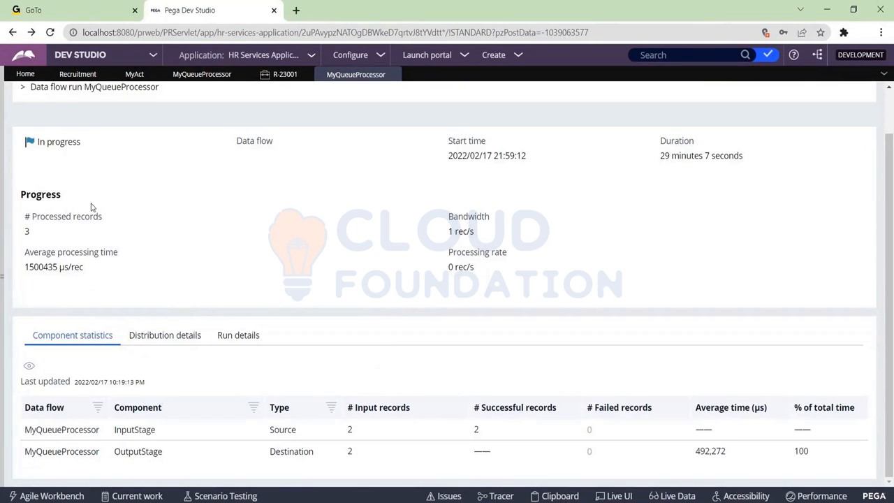
left_click(188, 342)
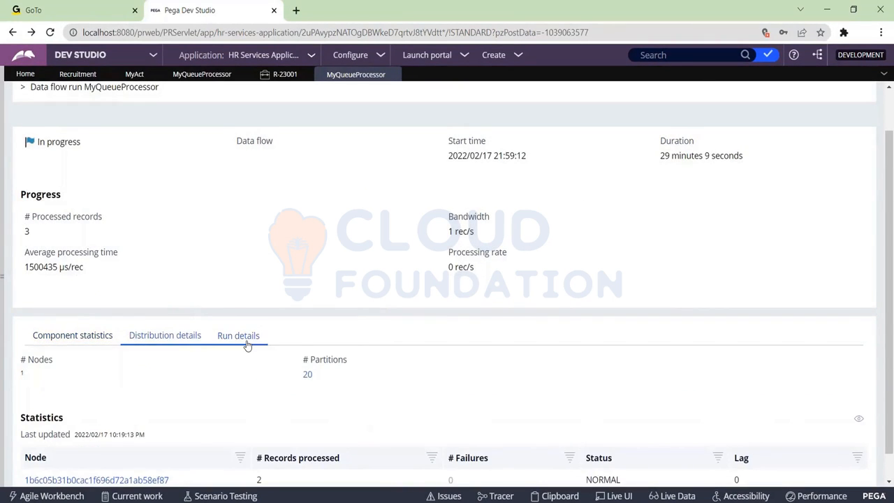
scroll(280, 349, "down", 1)
left_click_drag(324, 351, 296, 329)
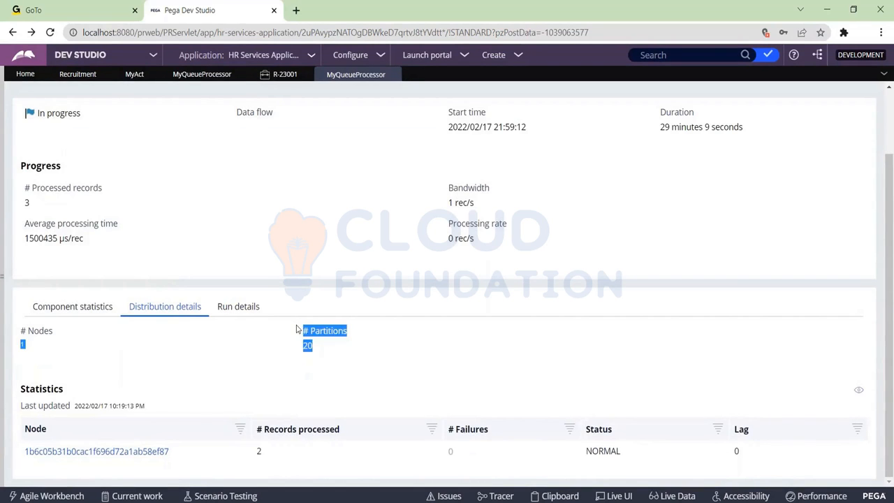
left_click(296, 329)
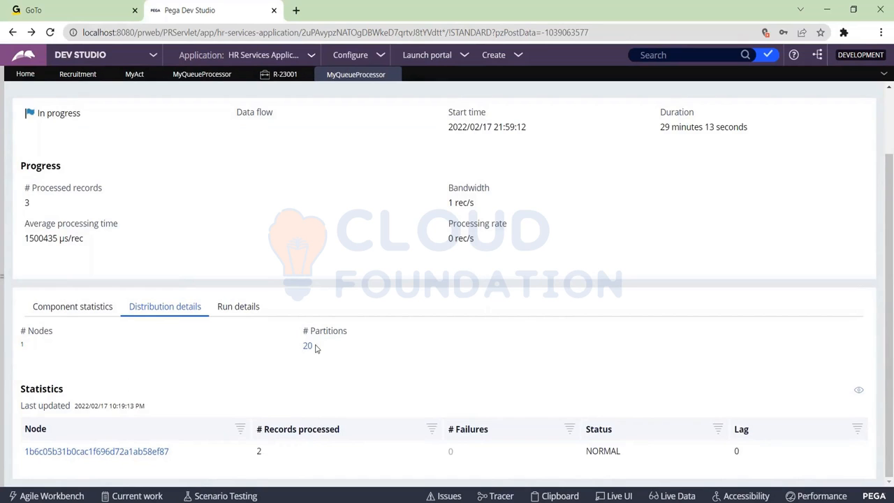
left_click_drag(314, 346, 308, 341)
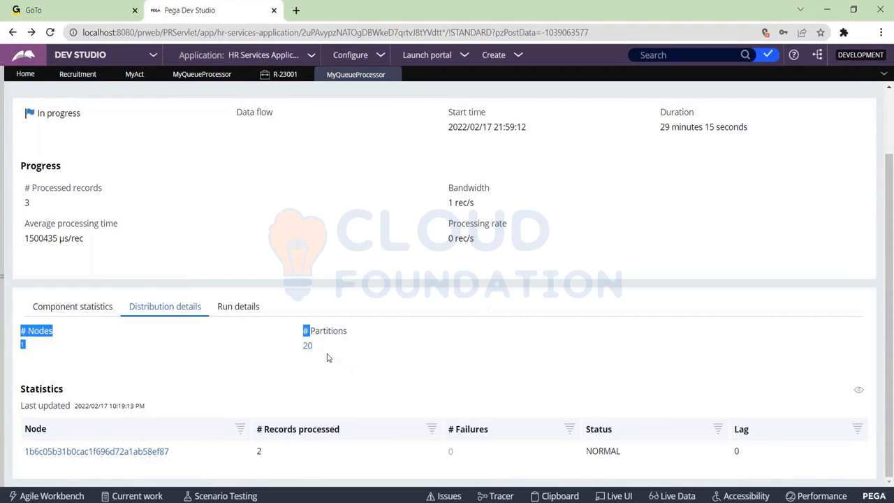
triple_click(325, 357)
Step: Switch to File Explorer and open the kafka-data folder inside PRPCPersonalEdition's tomcat folder
left_click(342, 12)
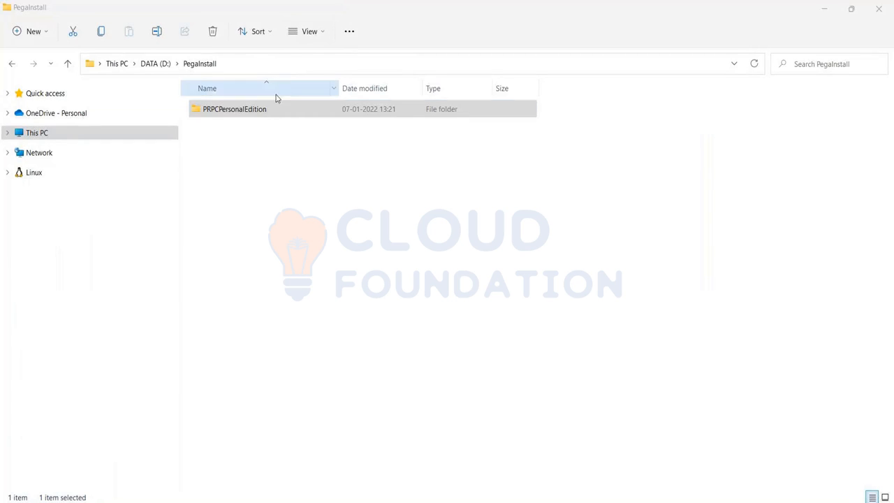
left_click(253, 113)
double_click(253, 113)
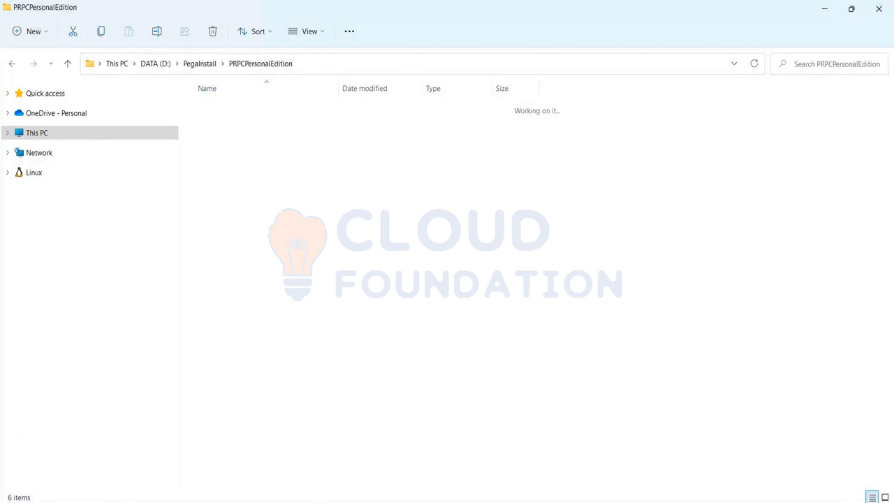
double_click(237, 218)
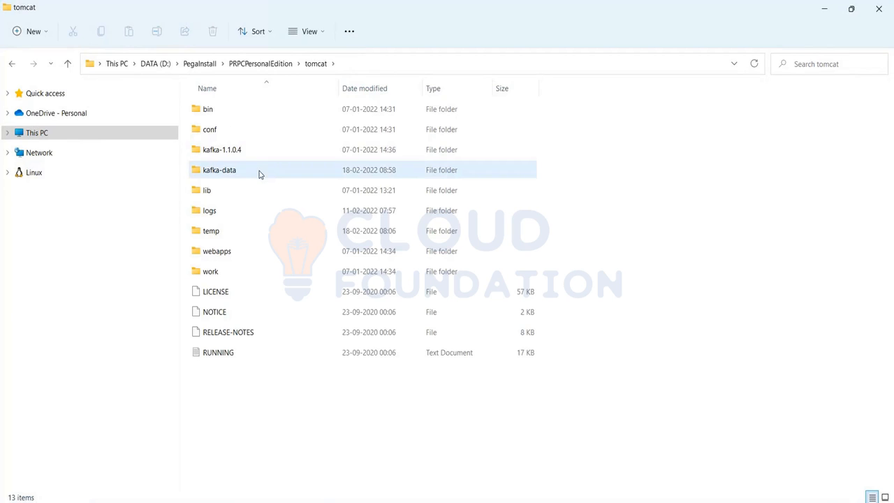
mouse_move(235, 175)
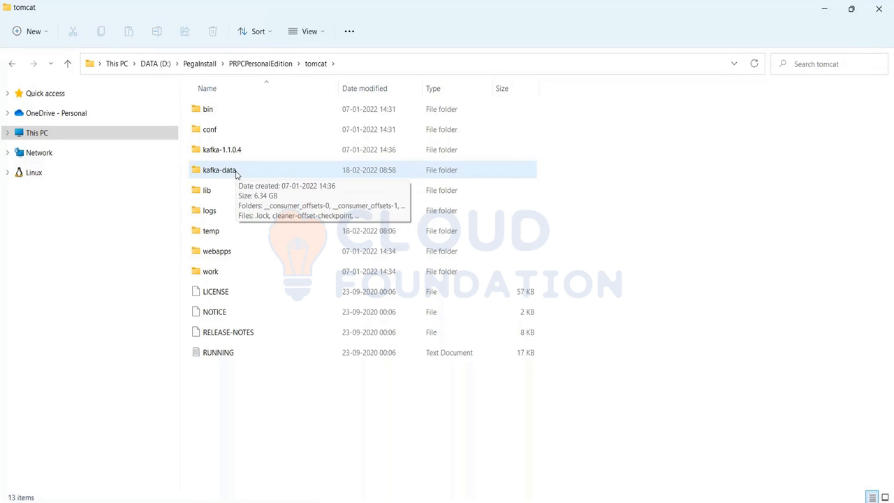
double_click(271, 175)
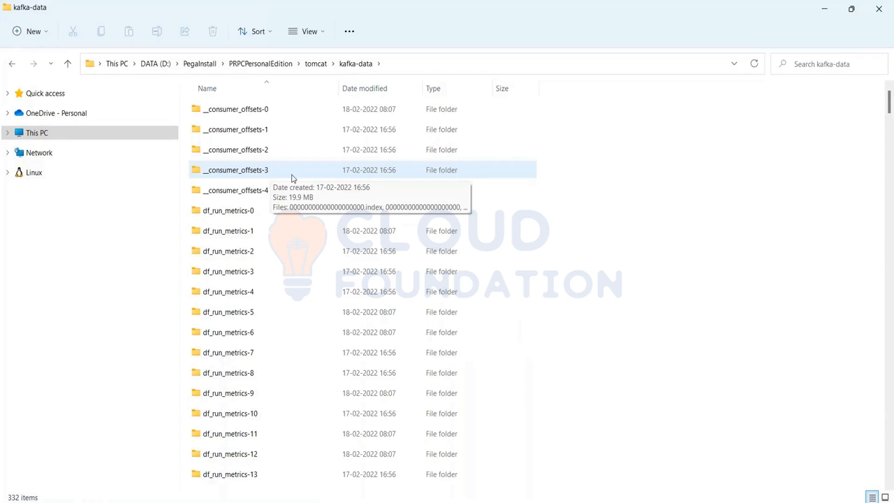
Step: Look through the MYQUEUEPROCESSOR partition folders inside the kafka-data folder
scroll(342, 314, "down", 3)
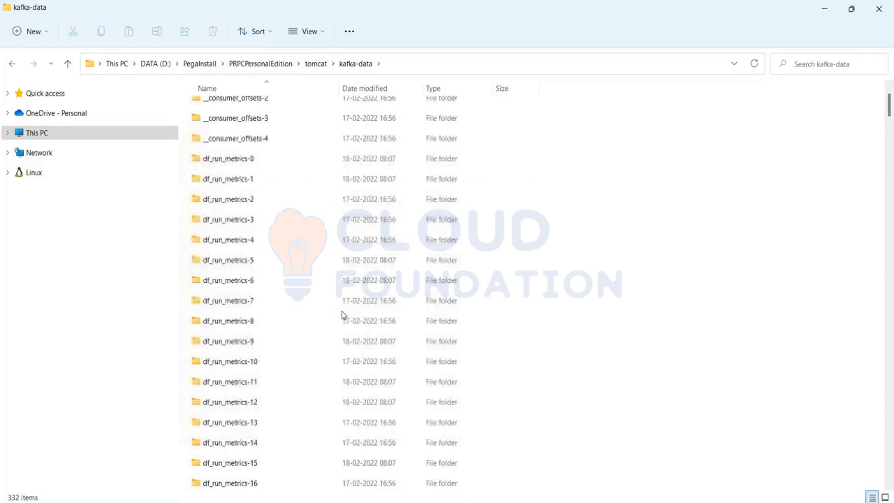
scroll(343, 314, "down", 3)
scroll(342, 314, "down", 1)
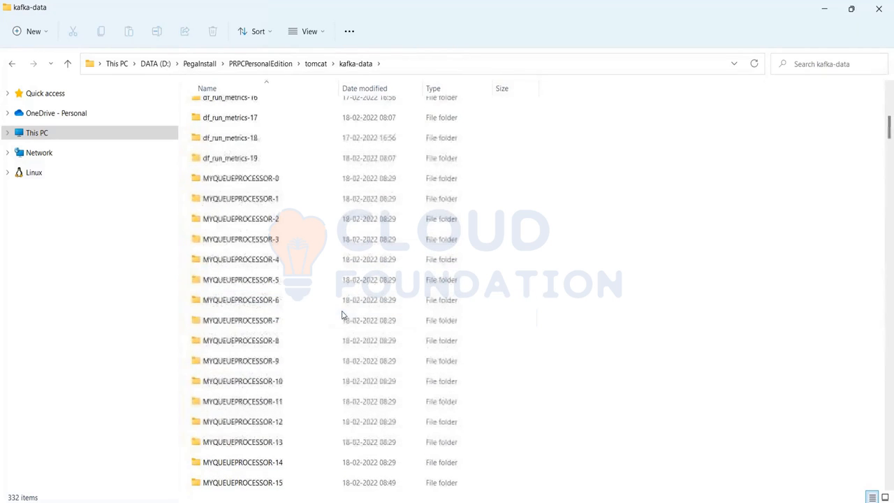
left_click(234, 183)
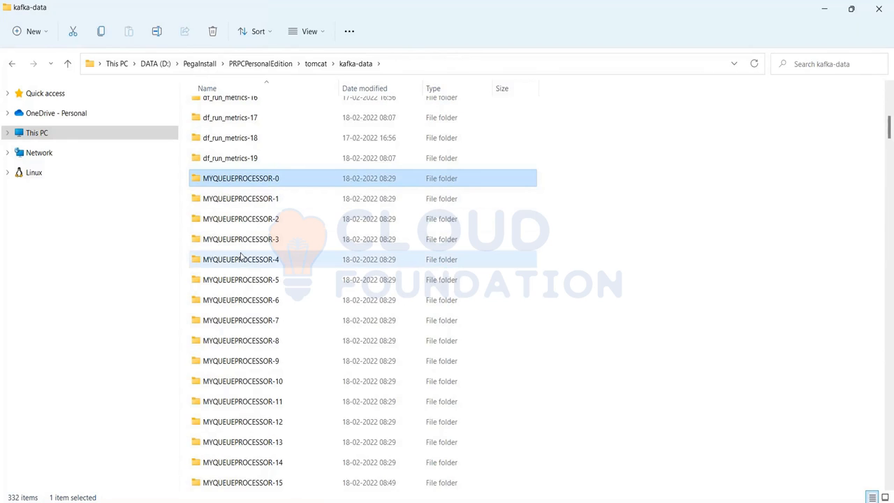
scroll(240, 256, "down", 3)
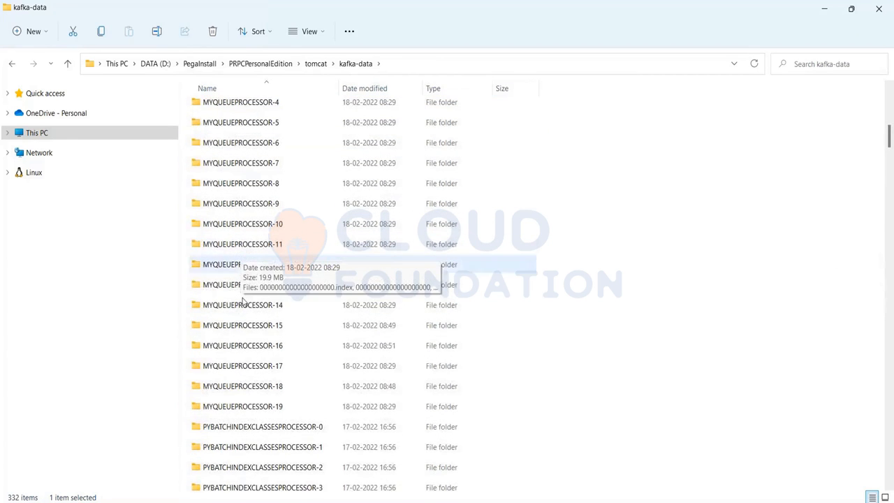
scroll(237, 283, "up", 2)
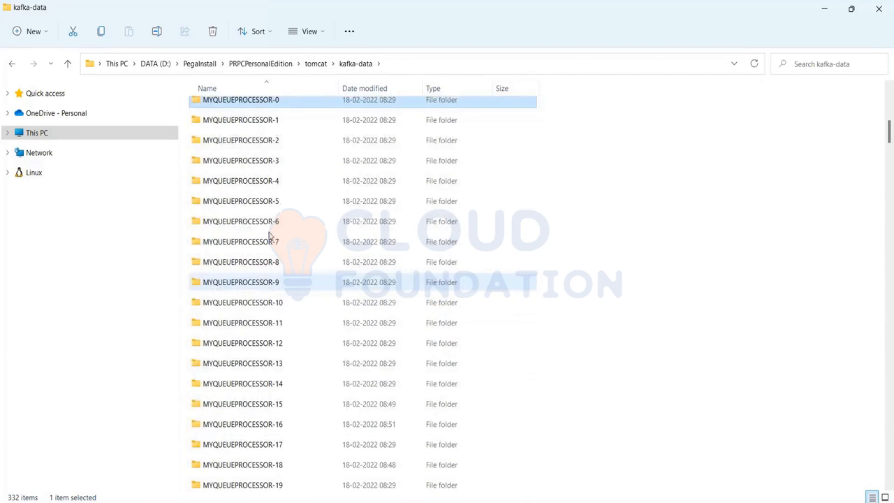
scroll(269, 236, "up", 1)
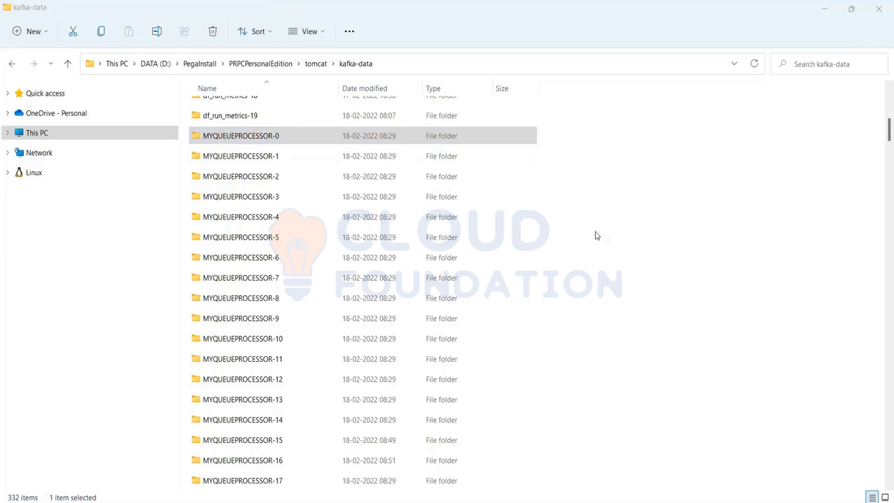
Step: Switch back to the Pega Dev Studio window showing the MyQueueProcessor data flow run
key("super+Tab")
left_click(596, 235)
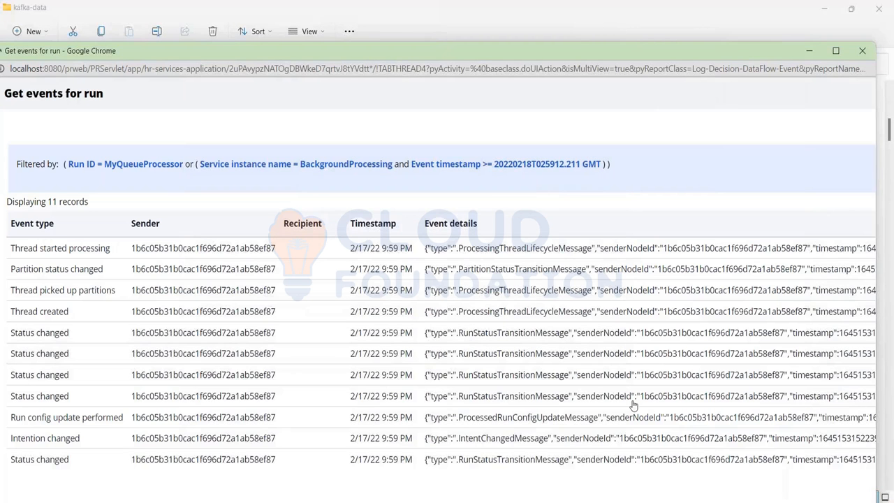
mouse_move(523, 492)
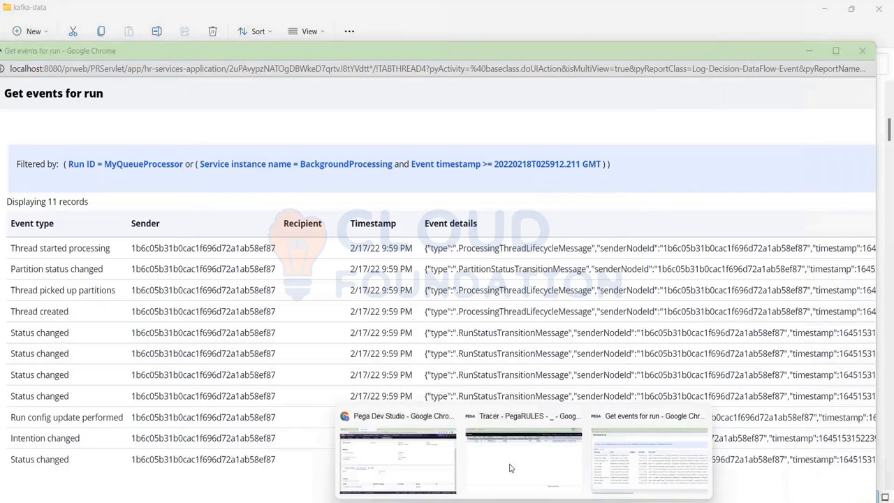
left_click(408, 441)
left_click(242, 310)
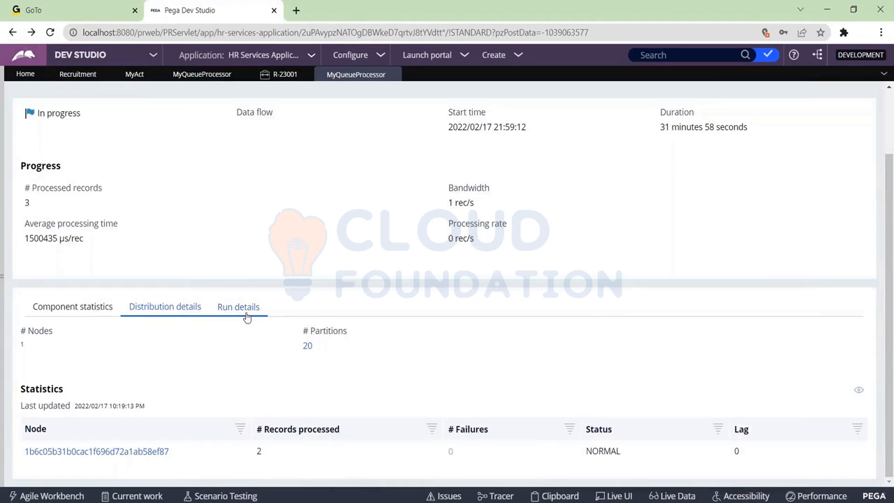
Step: Add a third step to the MyAct activity that uses the Queue-For-Processing method
left_click(132, 75)
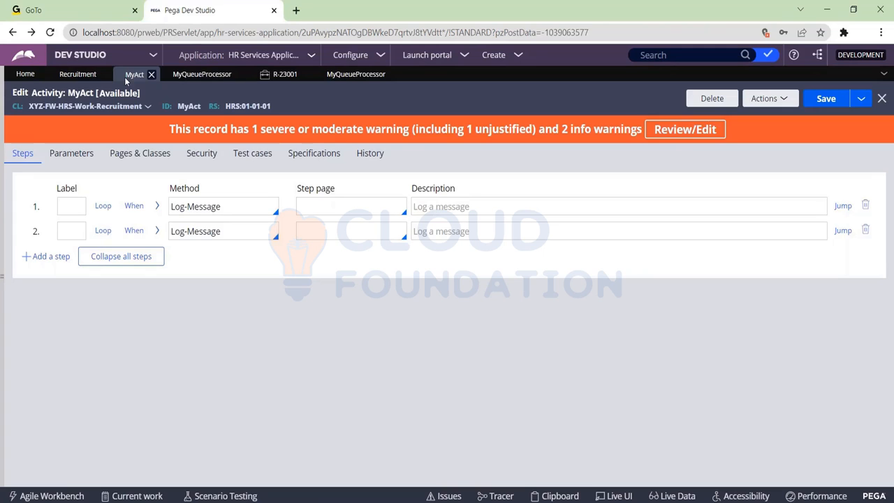
left_click(42, 257)
left_click(194, 260)
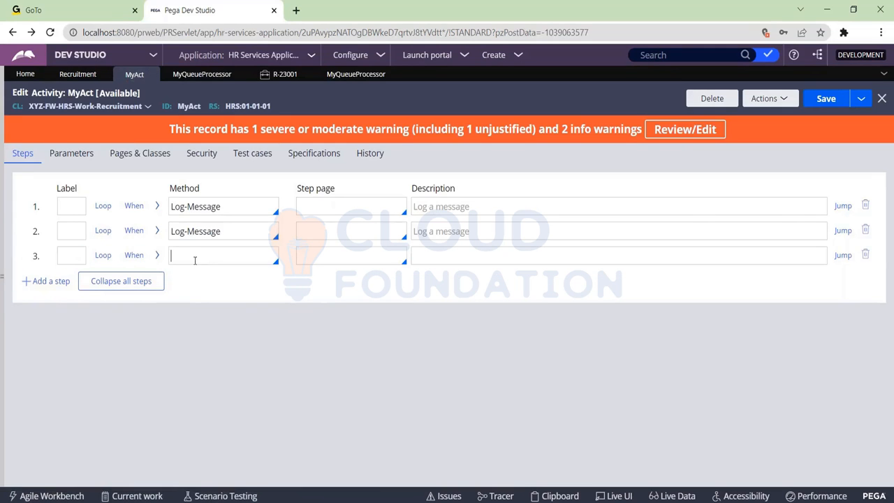
type("que")
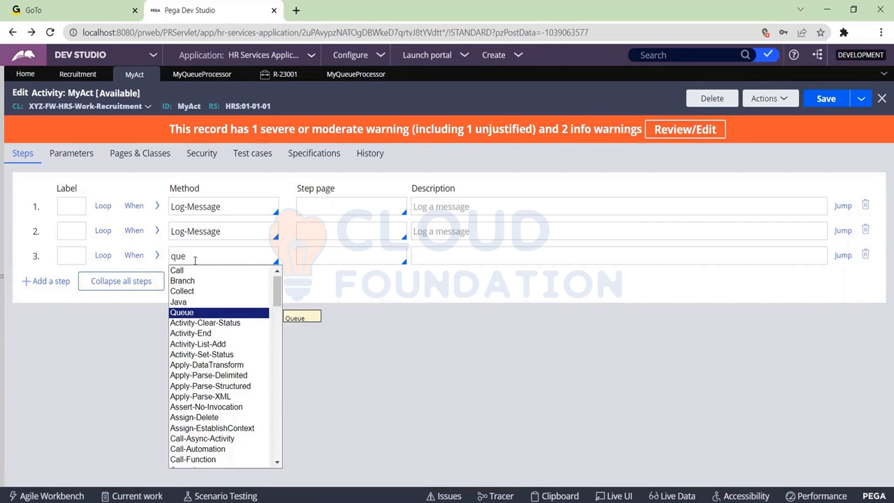
left_click_drag(278, 301, 279, 417)
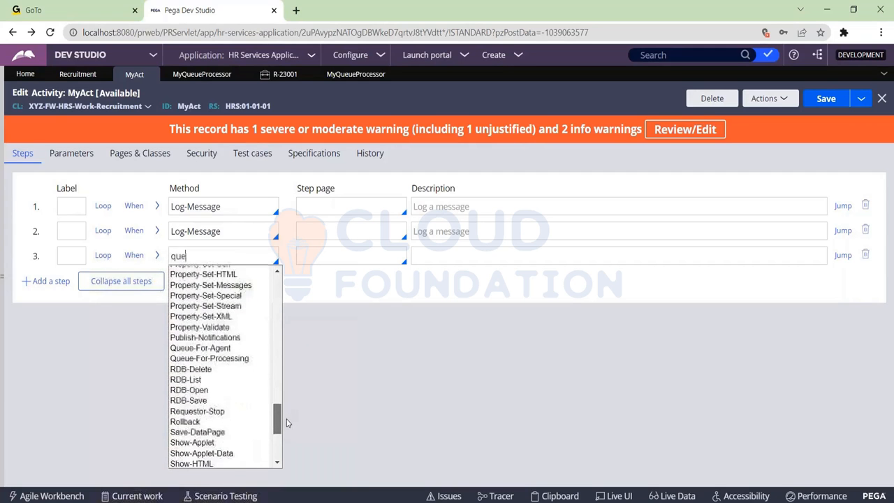
left_click(240, 359)
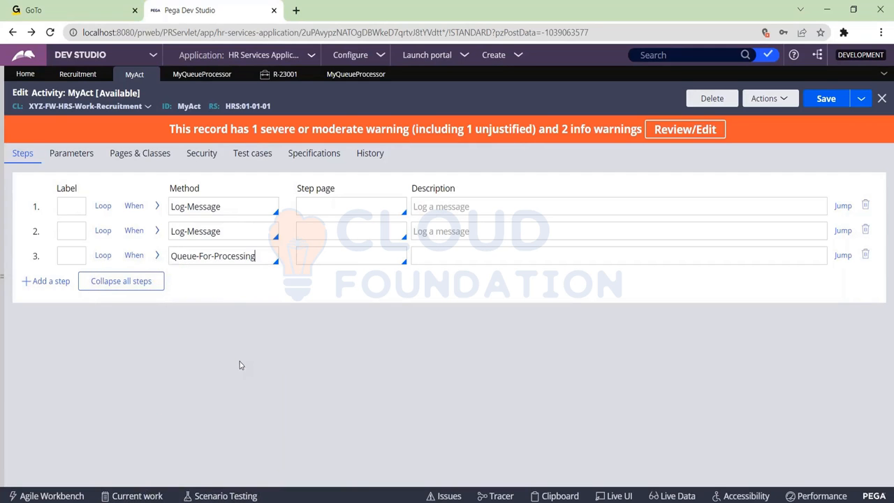
Step: Compare the queue type options of the Queue-For-Processing step with those of the Recruitment case's Run in background step
left_click(156, 255)
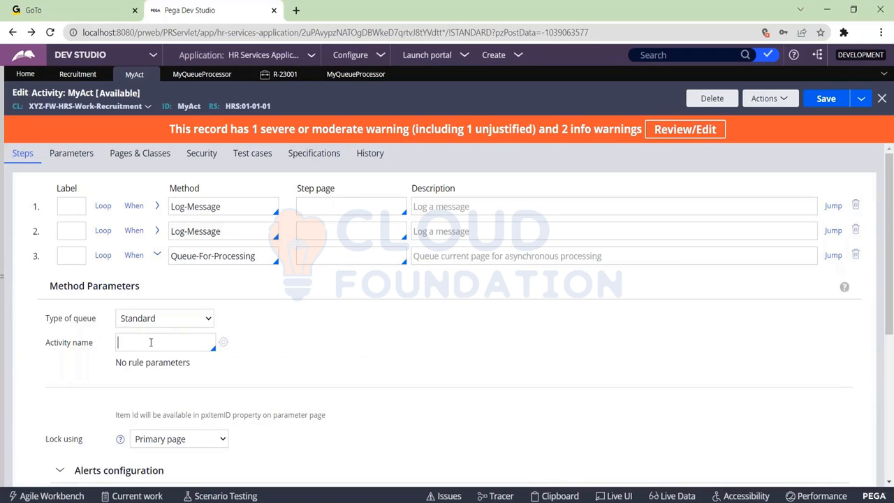
left_click(150, 317)
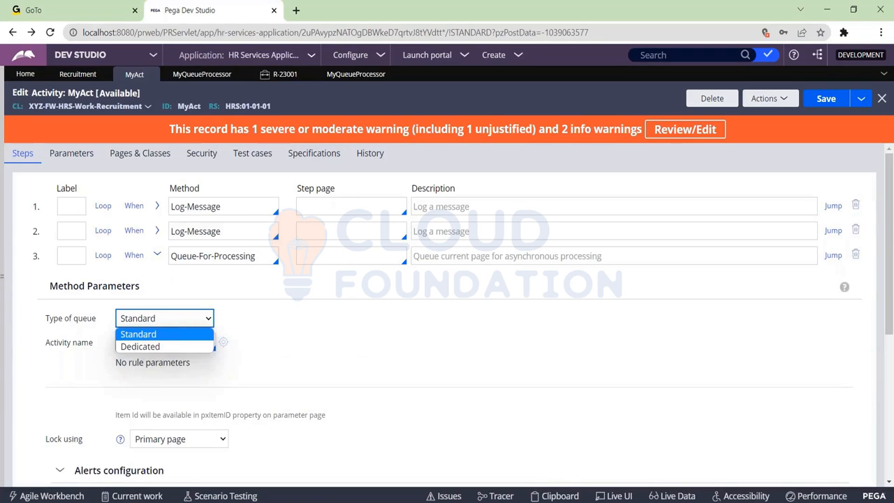
left_click(77, 75)
left_click(76, 75)
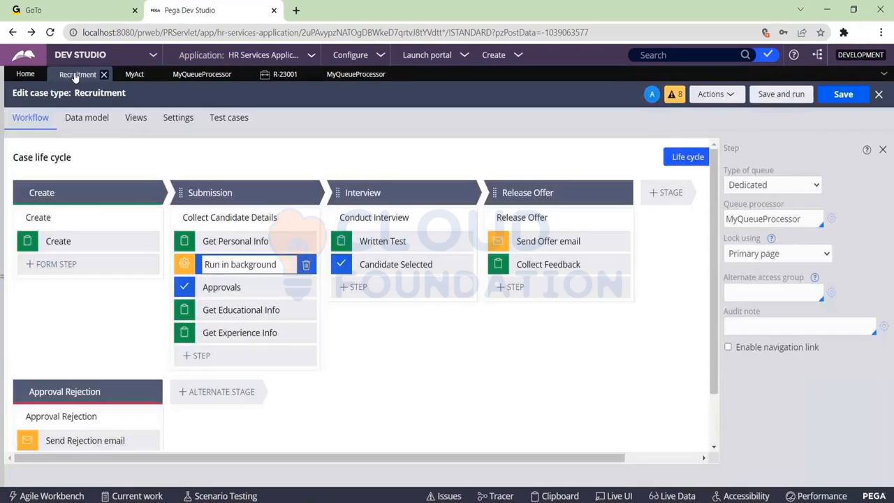
left_click(774, 185)
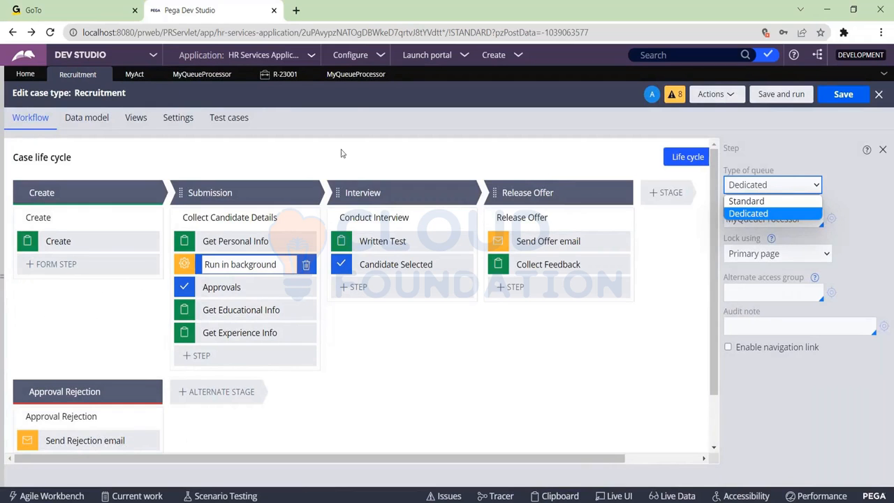
left_click(356, 75)
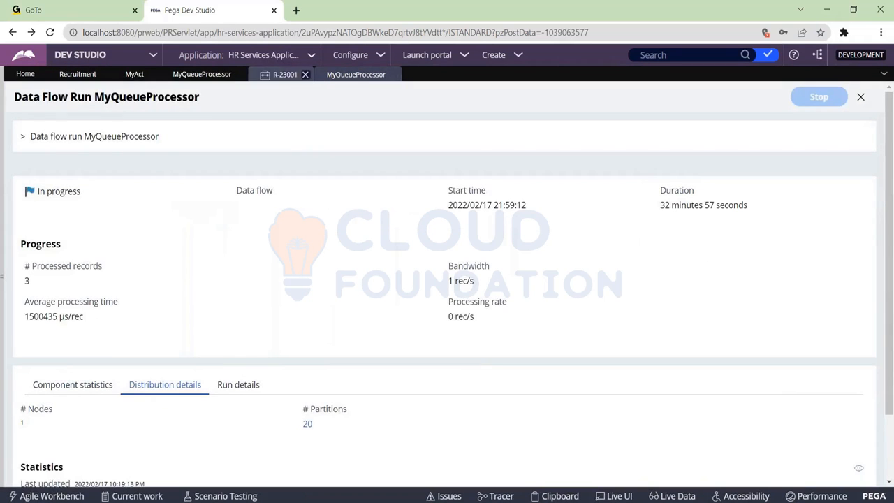
Step: Set the activity name of MyAct's Queue-For-Processing step to MyAct and review its lock, alert and advanced settings
left_click(134, 74)
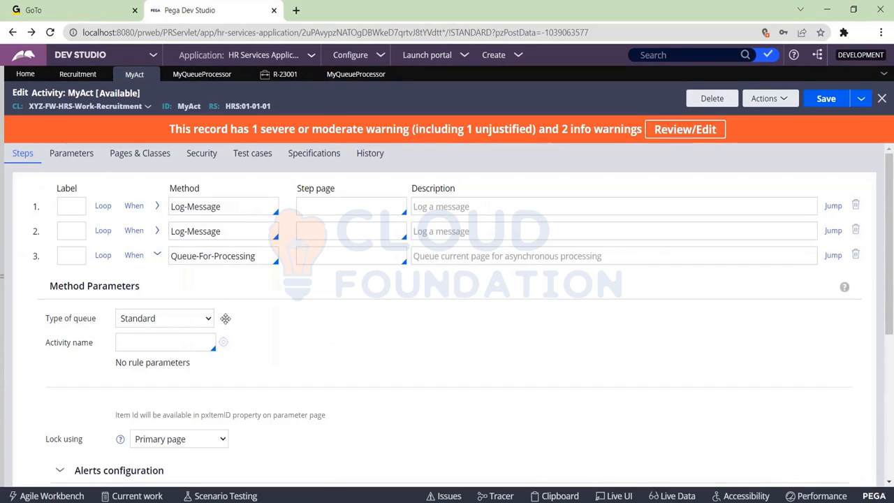
scroll(201, 363, "down", 2)
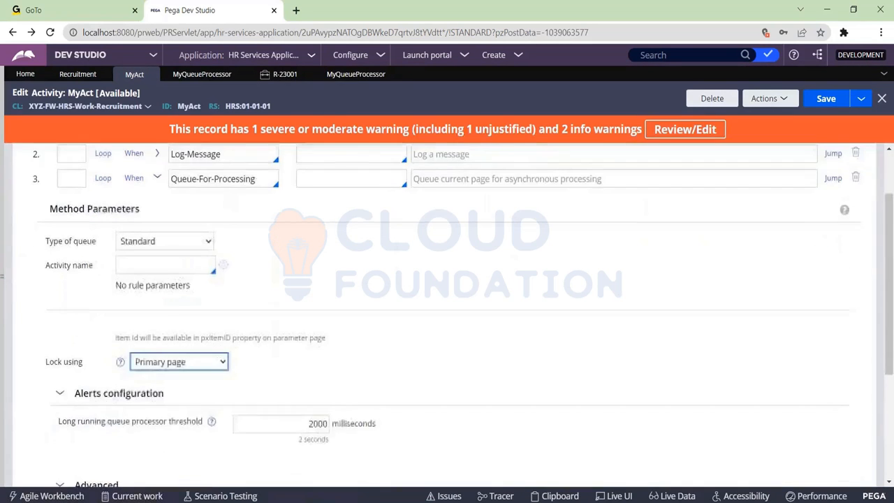
scroll(210, 365, "down", 1)
left_click(196, 342)
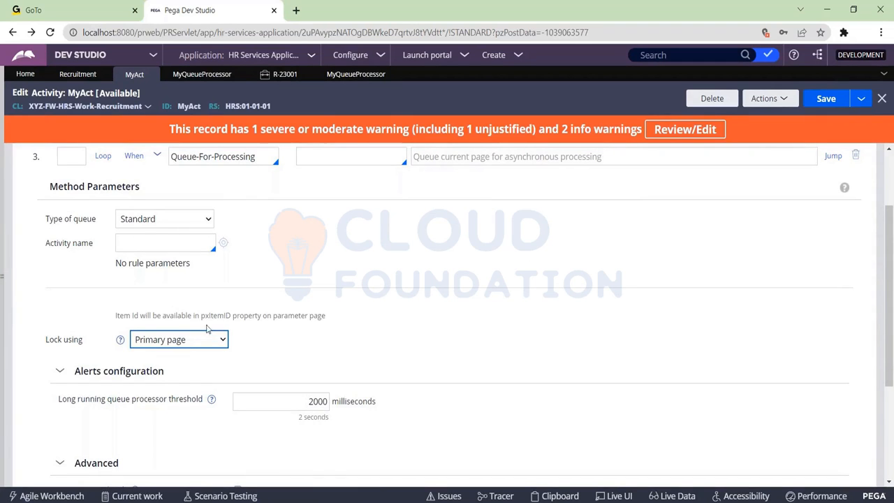
left_click(133, 244)
type("MyAct")
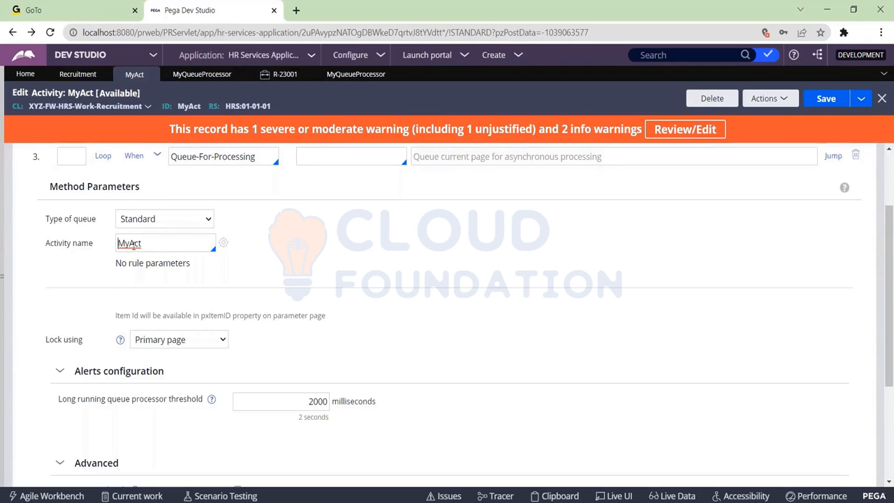
scroll(254, 396, "down", 3)
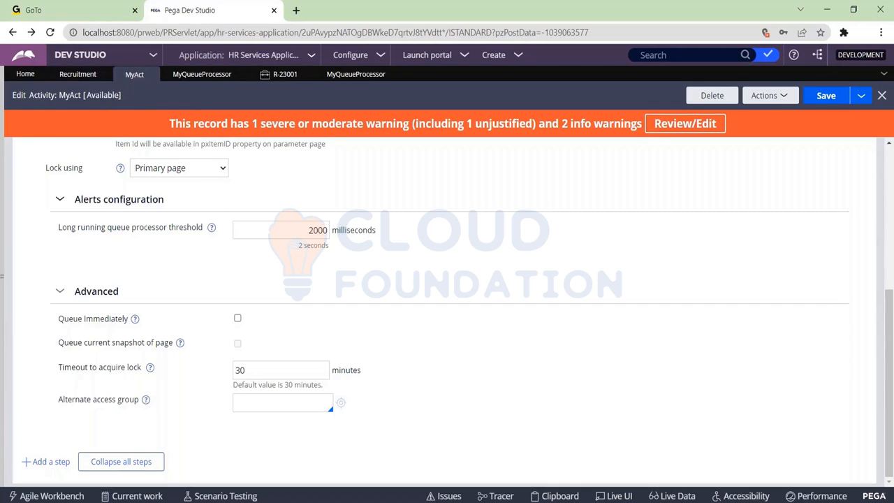
Step: Set the MyQueueProcessor rule to Delayed processing and open the help on queue processor rules
left_click(202, 74)
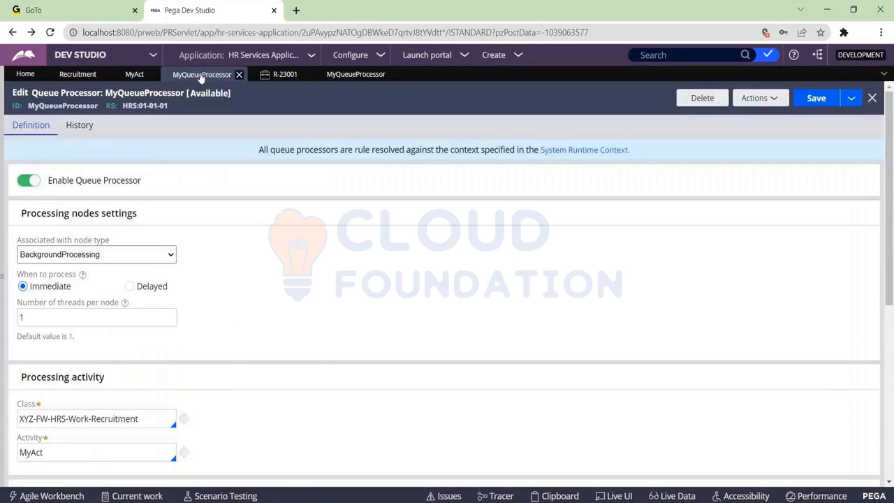
left_click(129, 286)
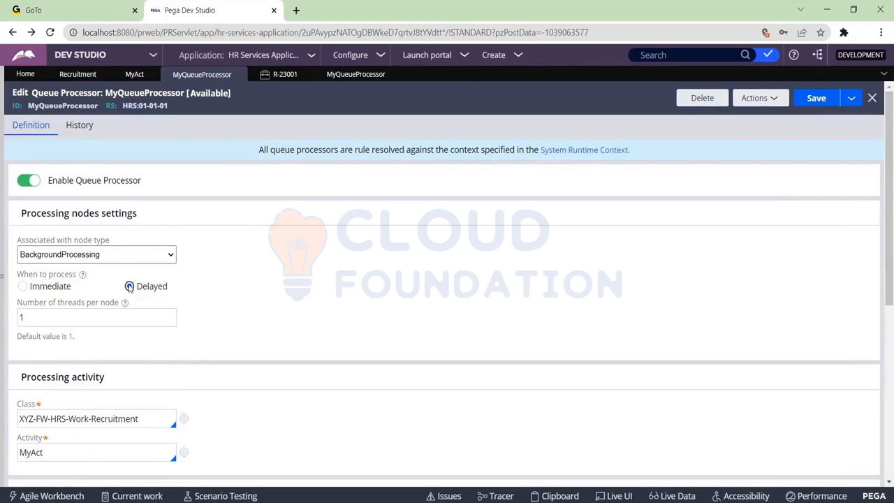
left_click(768, 98)
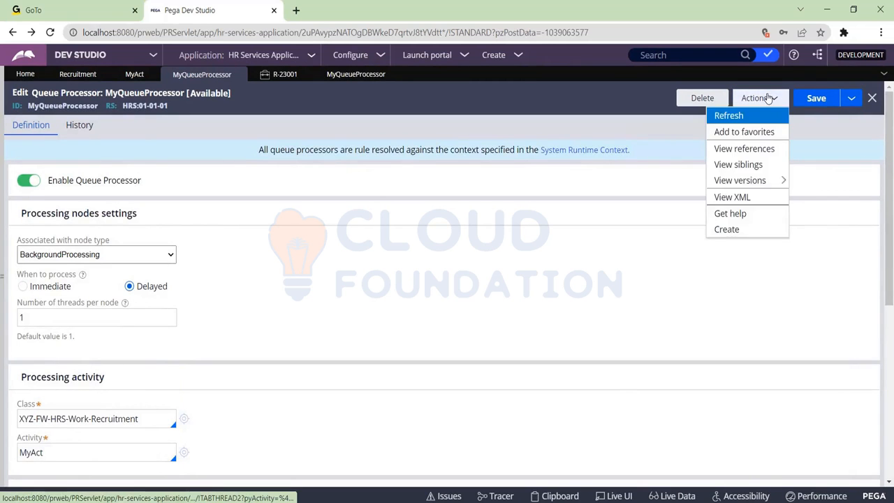
left_click(732, 214)
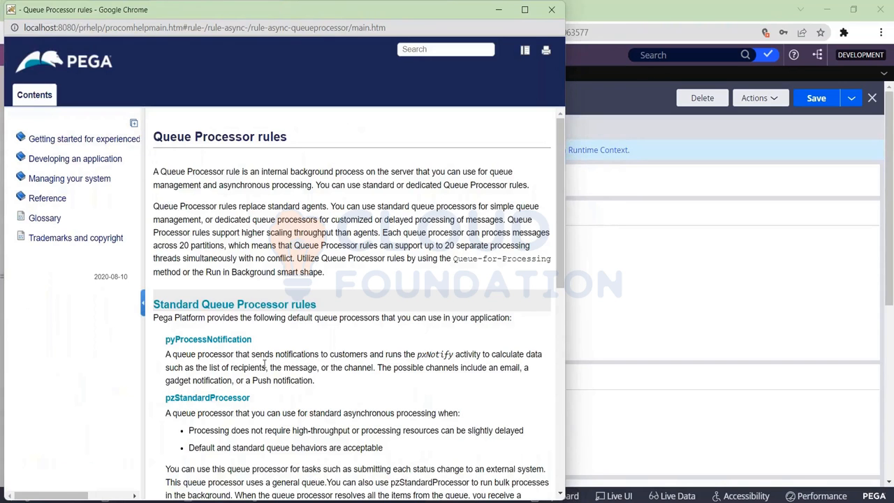
Step: Read the queue processor rules help on standard and dedicated queue processors and their management, and return to the MyQueueProcessor rule
scroll(265, 364, "down", 3)
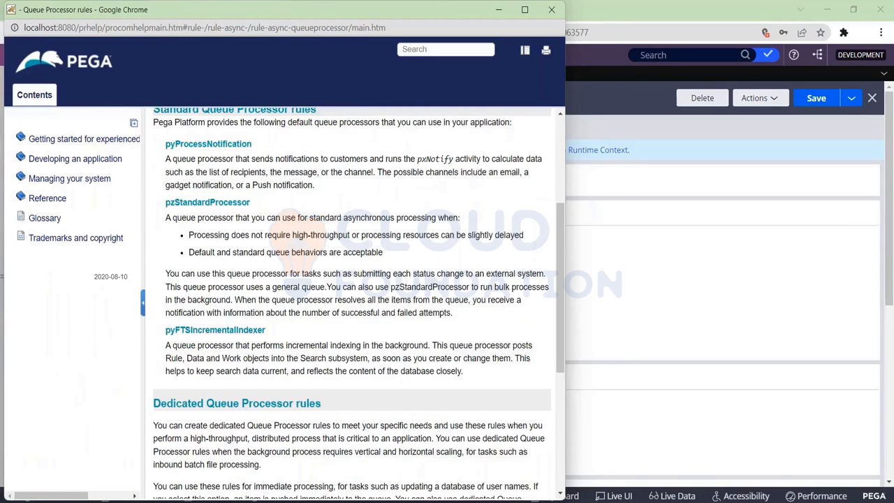
scroll(353, 300, "down", 2)
scroll(353, 300, "up", 5)
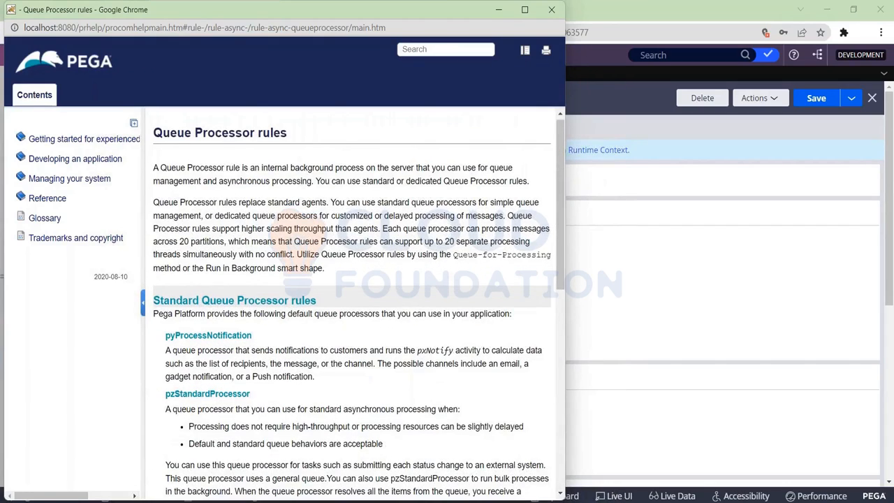
scroll(353, 300, "down", 2)
scroll(353, 300, "down", 4)
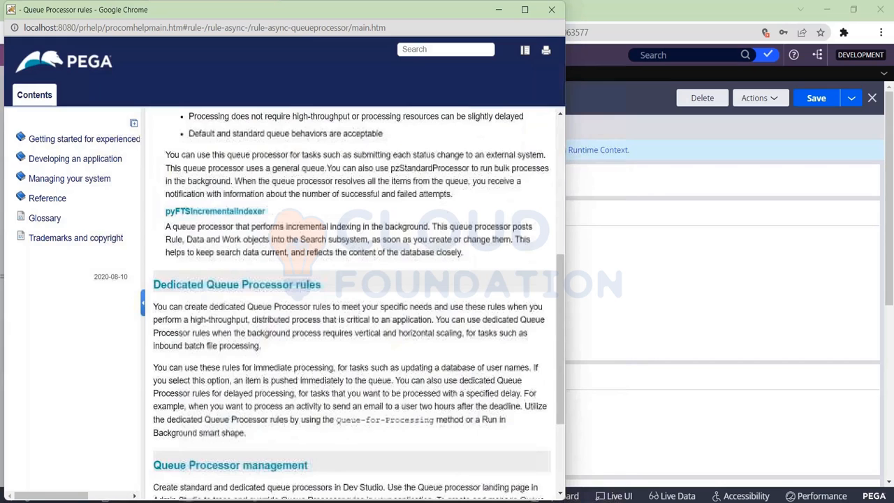
scroll(426, 300, "down", 1)
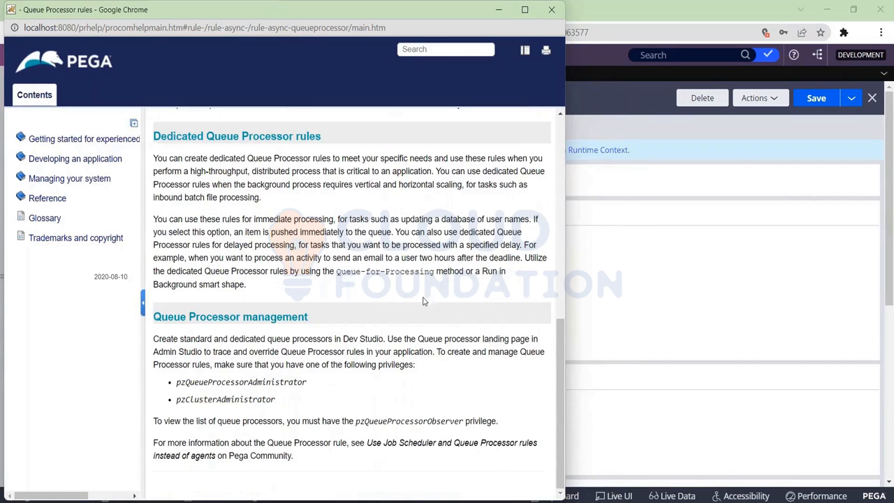
left_click(615, 252)
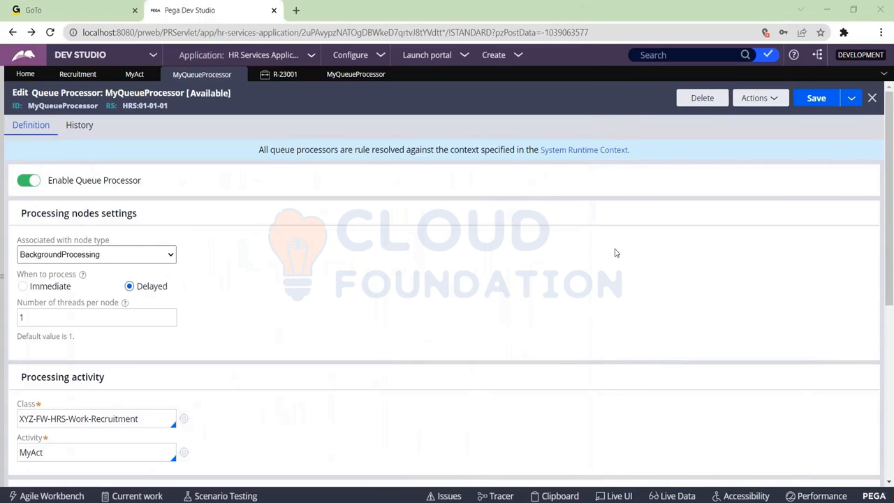
right_click(612, 254)
right_click(426, 290)
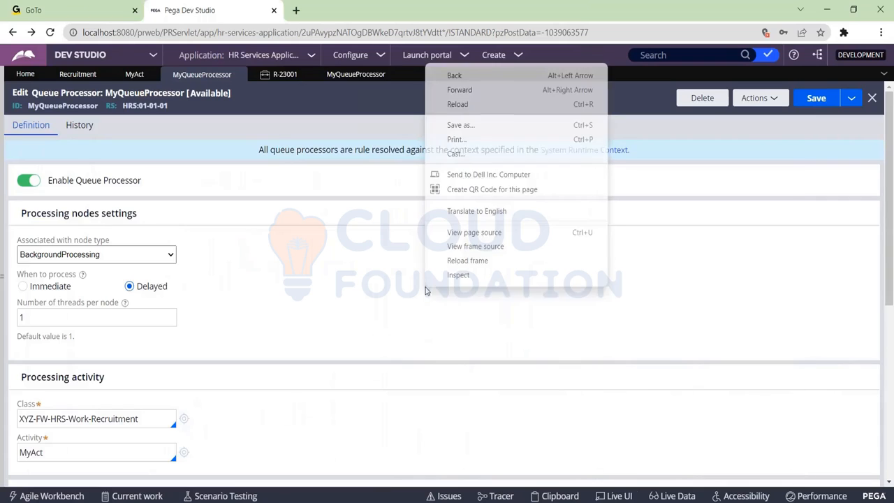
left_click(129, 288)
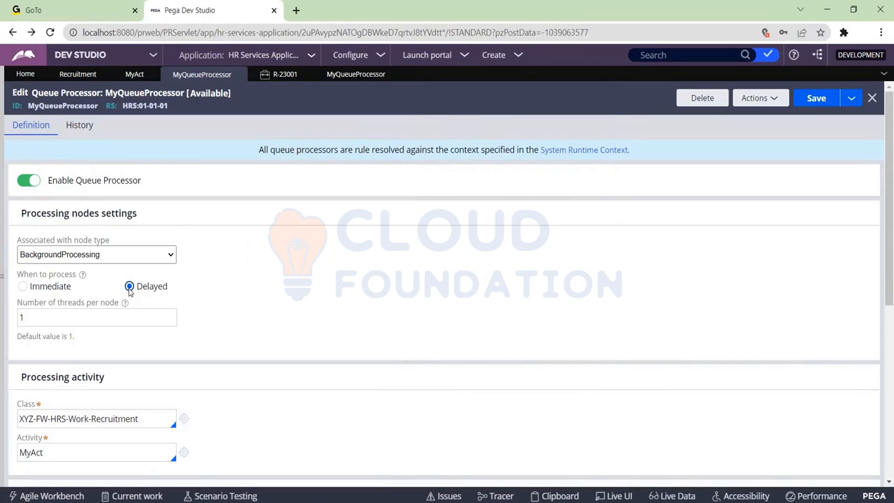
Step: In the Recruitment case's Run in background step, switch the queue type to Standard, check its activity name field, and switch back to Dedicated
left_click(76, 74)
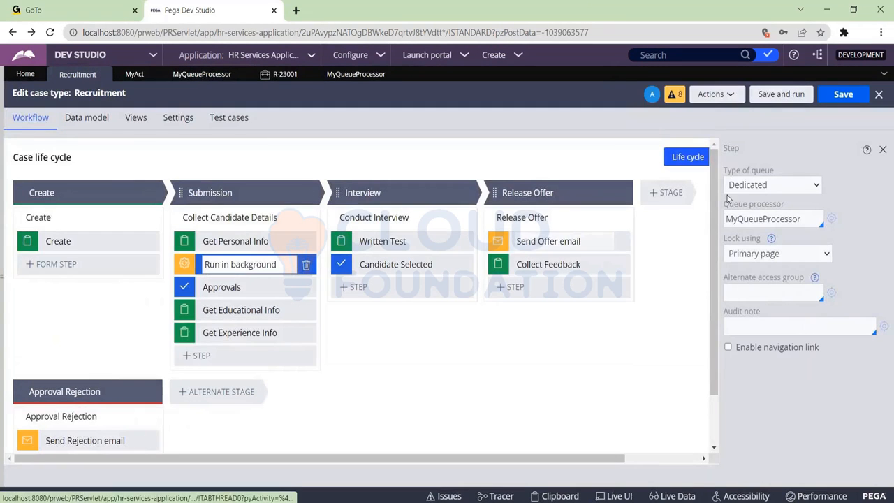
left_click(764, 187)
left_click(761, 201)
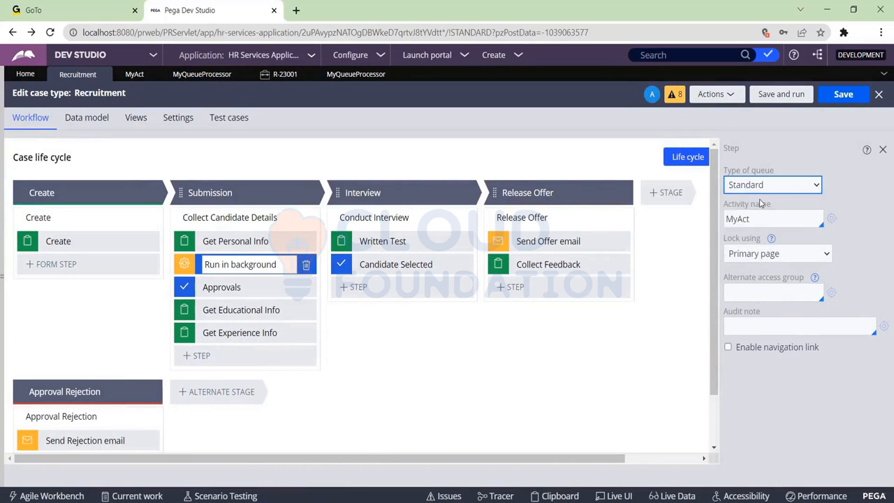
left_click(770, 224)
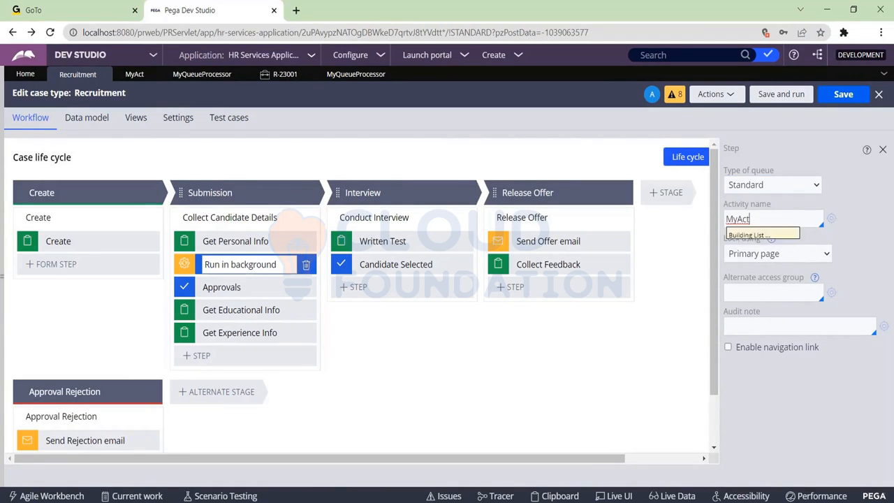
key("Return")
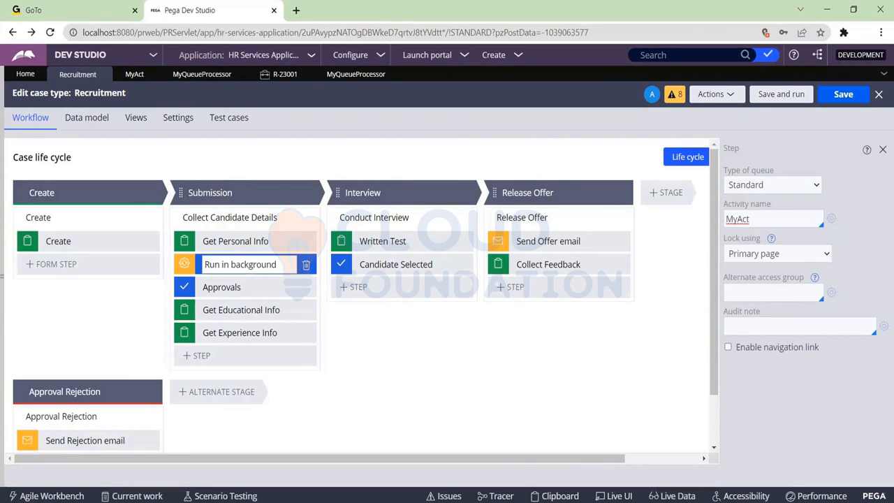
left_click(780, 186)
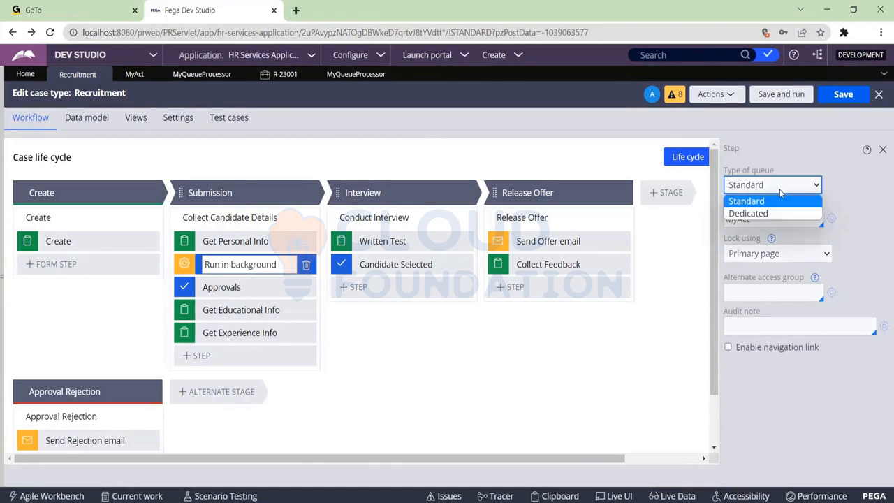
left_click(773, 214)
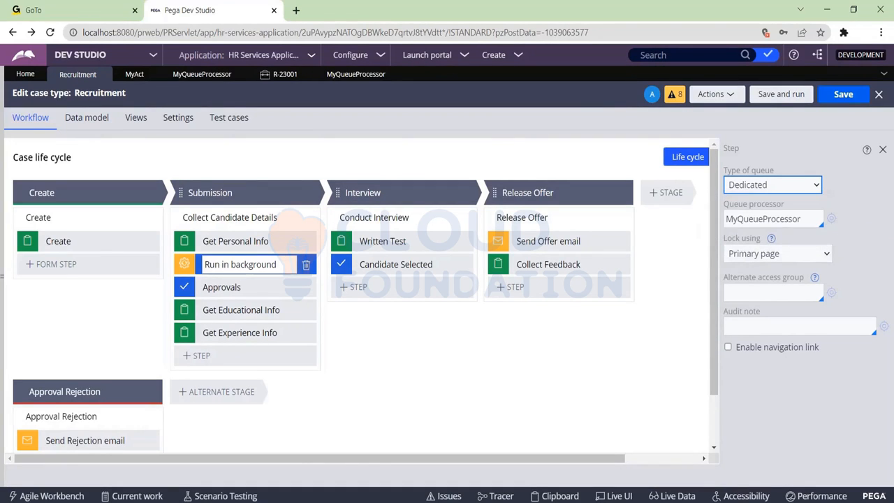